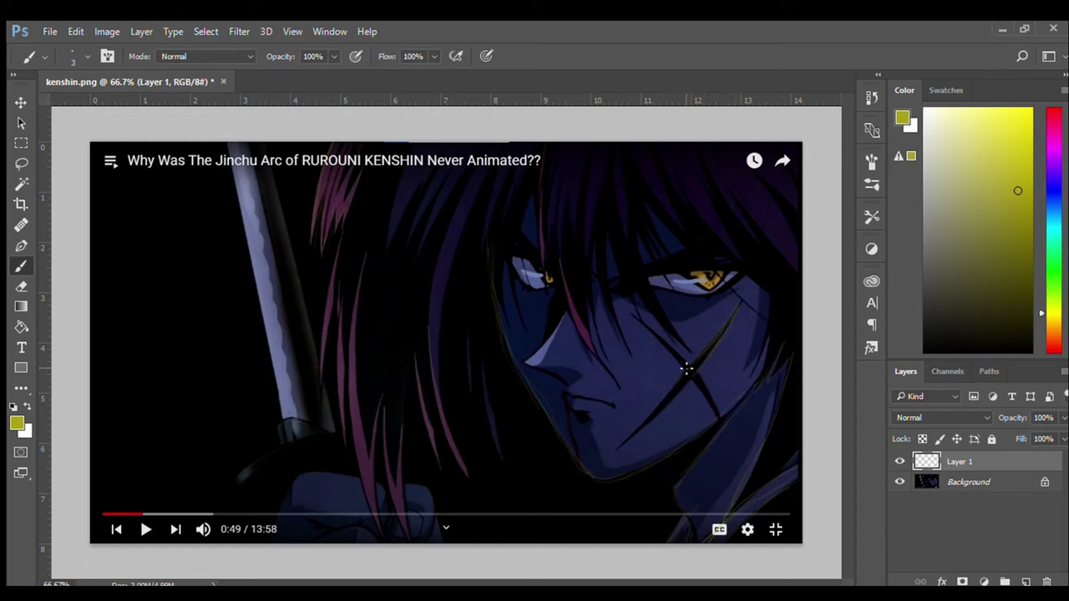
- Trace the diagonal cheek scar and both upper eyelids with size-3 sketch lines
drag(637, 319, 683, 366)
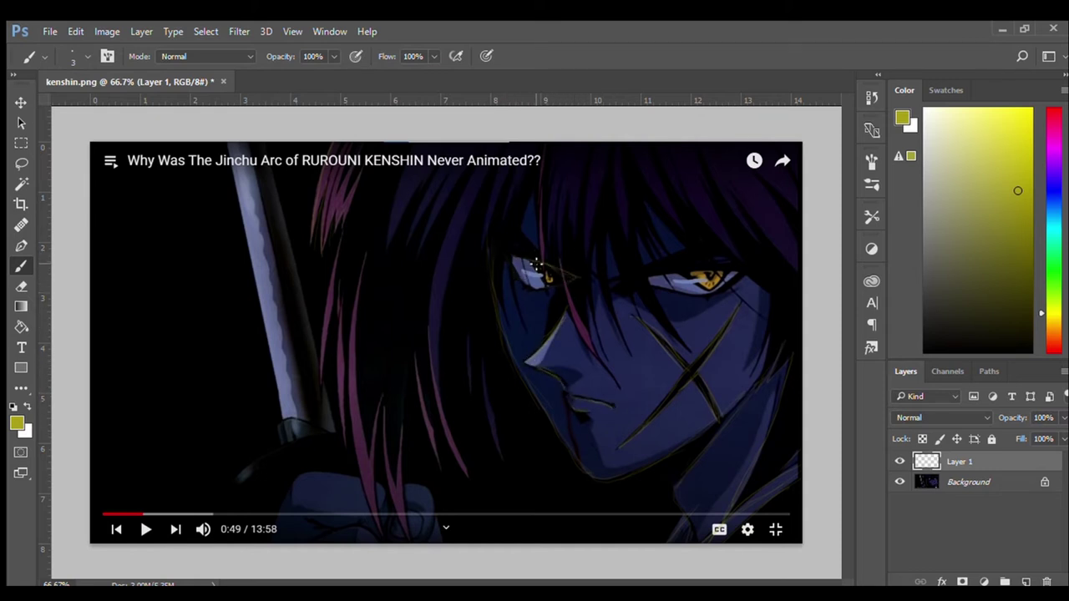
mouse_move(641, 278)
mouse_down()
mouse_move(742, 272)
mouse_move(615, 281)
mouse_up()
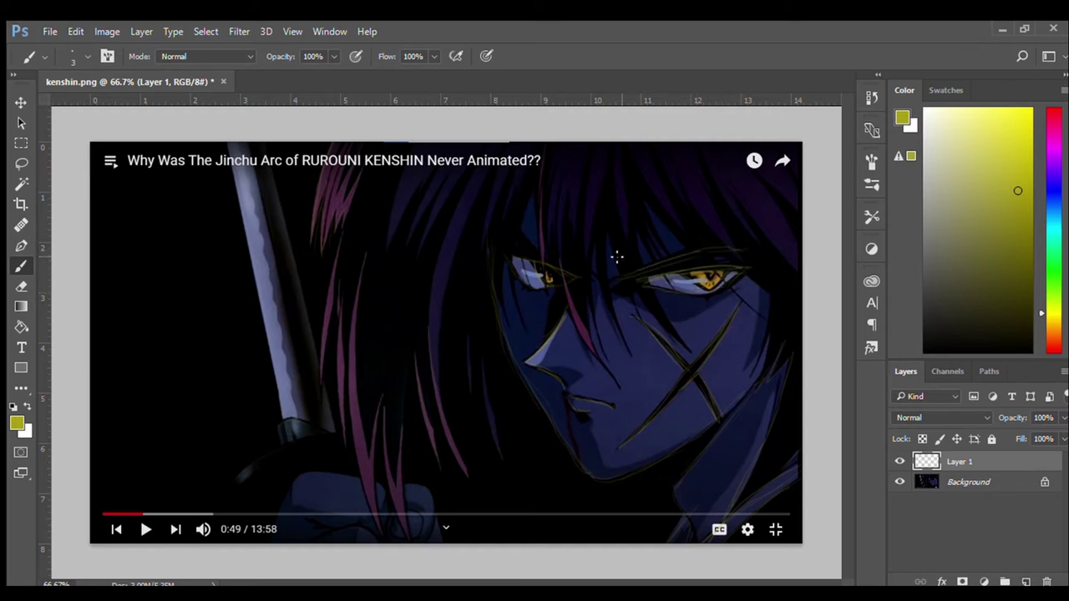
drag(518, 230, 553, 265)
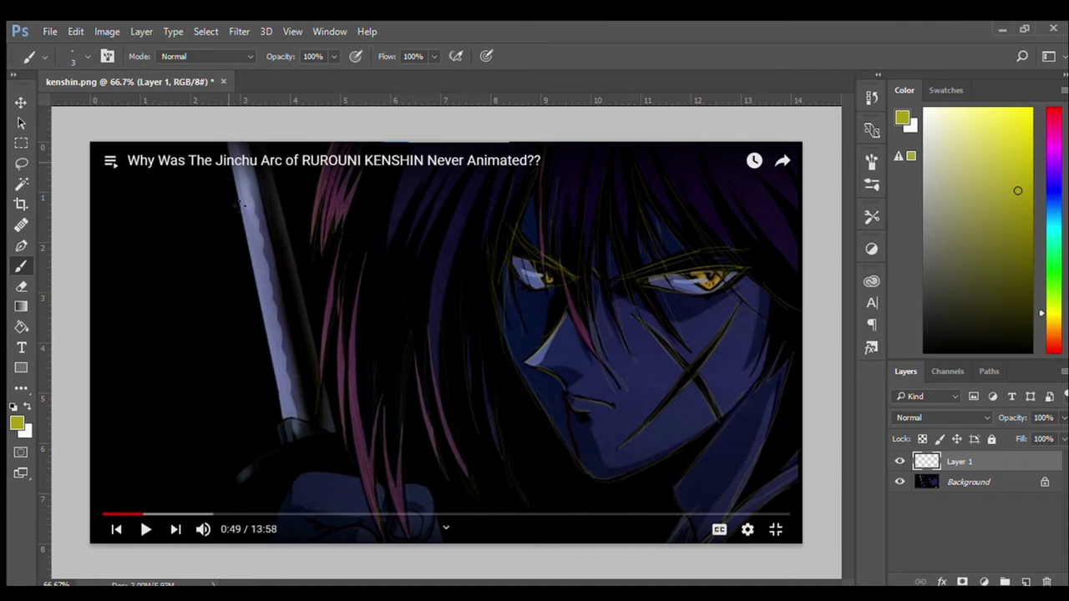
- Trace the sword's left and right edges and the curve of its guard
drag(241, 204, 244, 257)
drag(264, 149, 277, 194)
drag(296, 264, 321, 364)
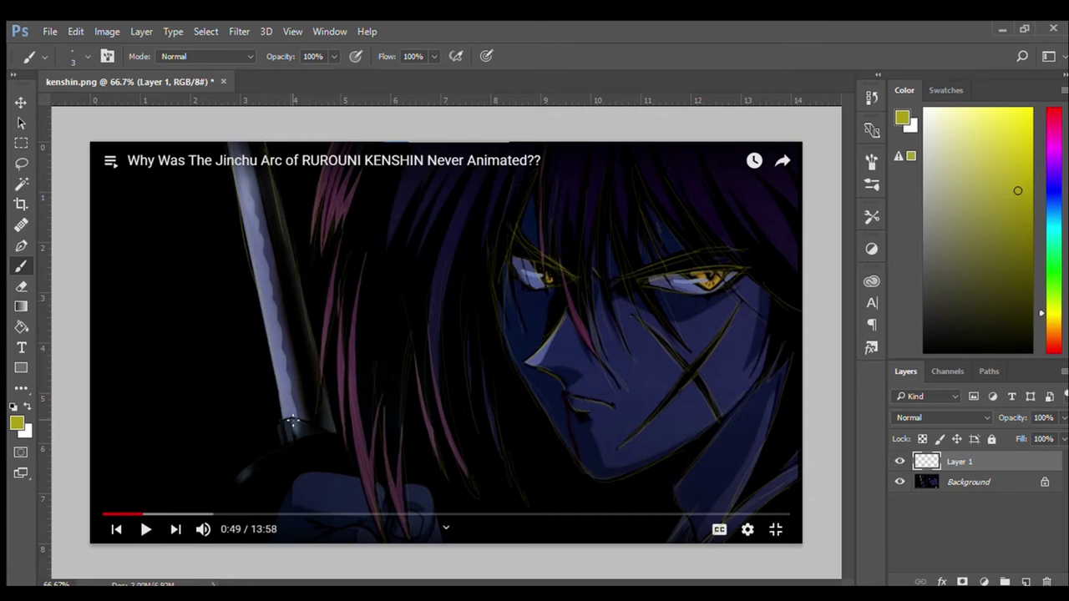
mouse_move(301, 445)
mouse_down()
mouse_move(239, 477)
mouse_move(394, 445)
mouse_up()
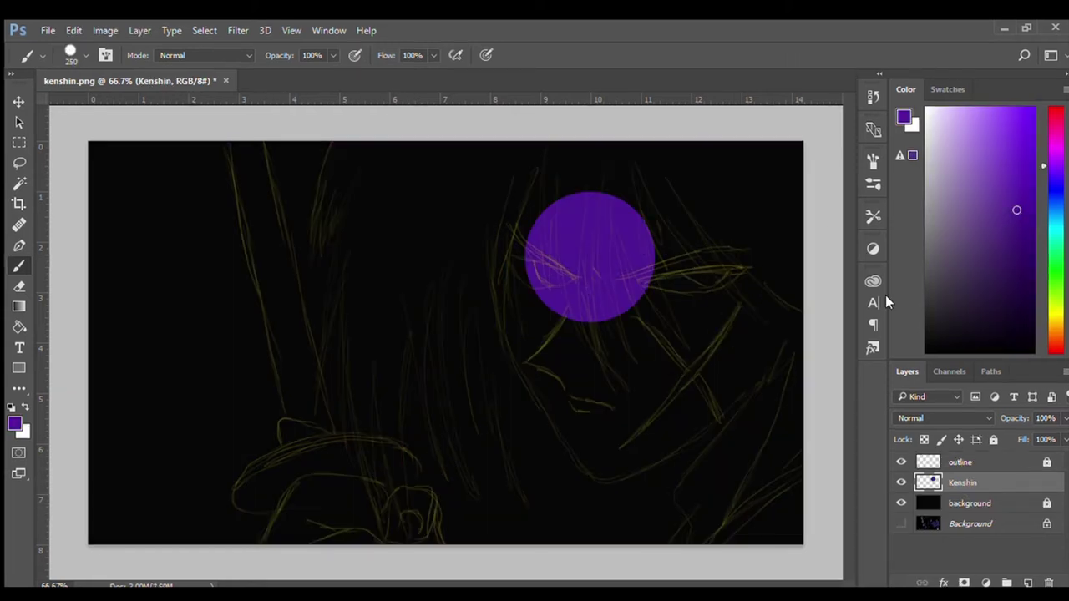
- Block in the purple face and paint the first dark magenta hair strands
mouse_move(637, 353)
mouse_down()
mouse_move(649, 453)
mouse_move(649, 287)
mouse_up()
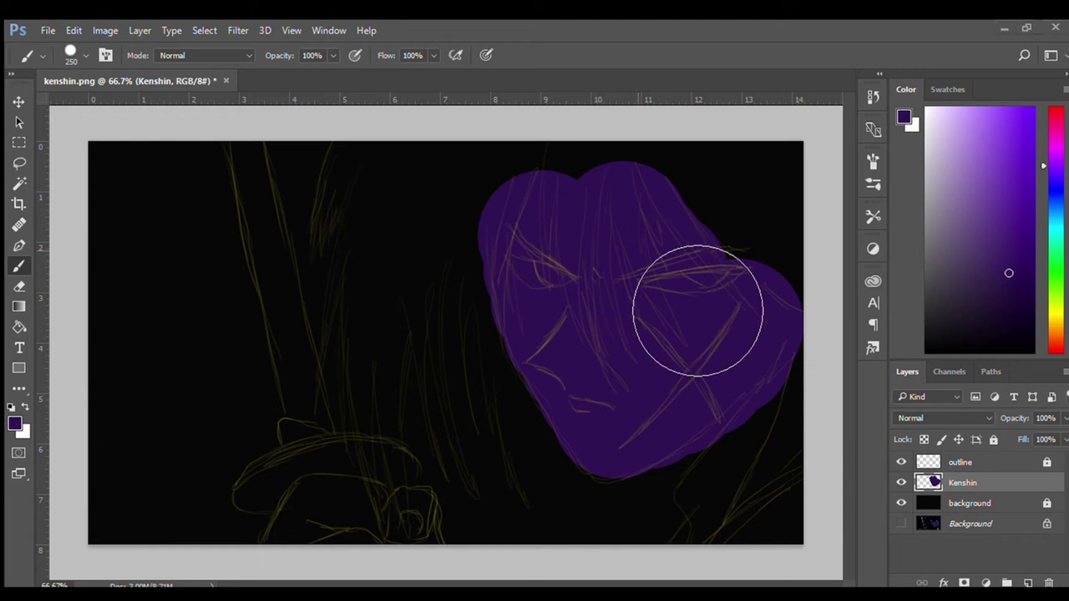
drag(1050, 156, 1050, 140)
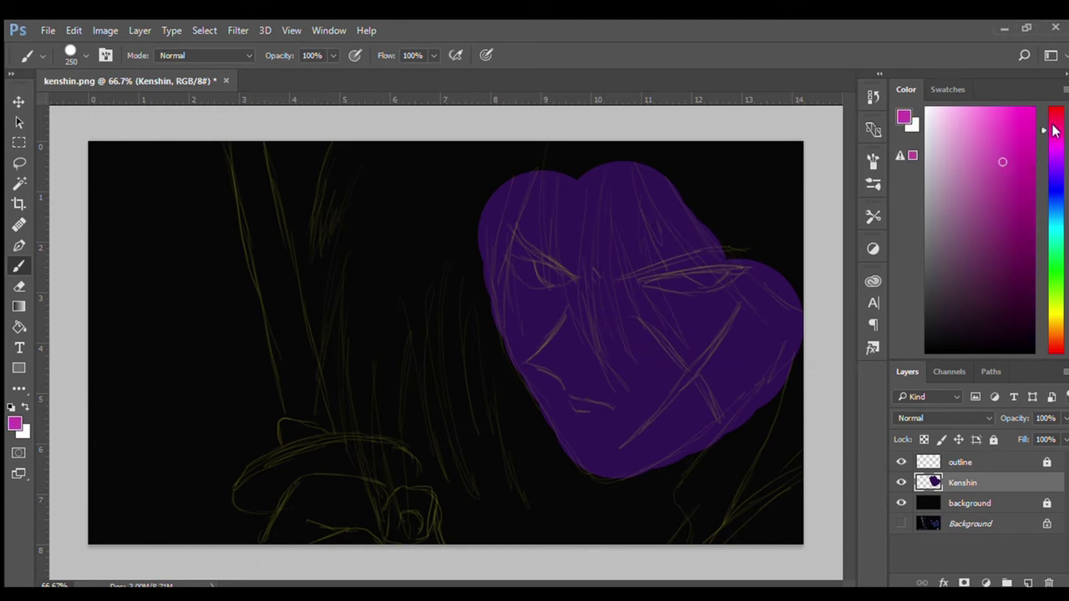
click(1024, 252)
key(bracketleft)
key(bracketleft)
key(bracketleft)
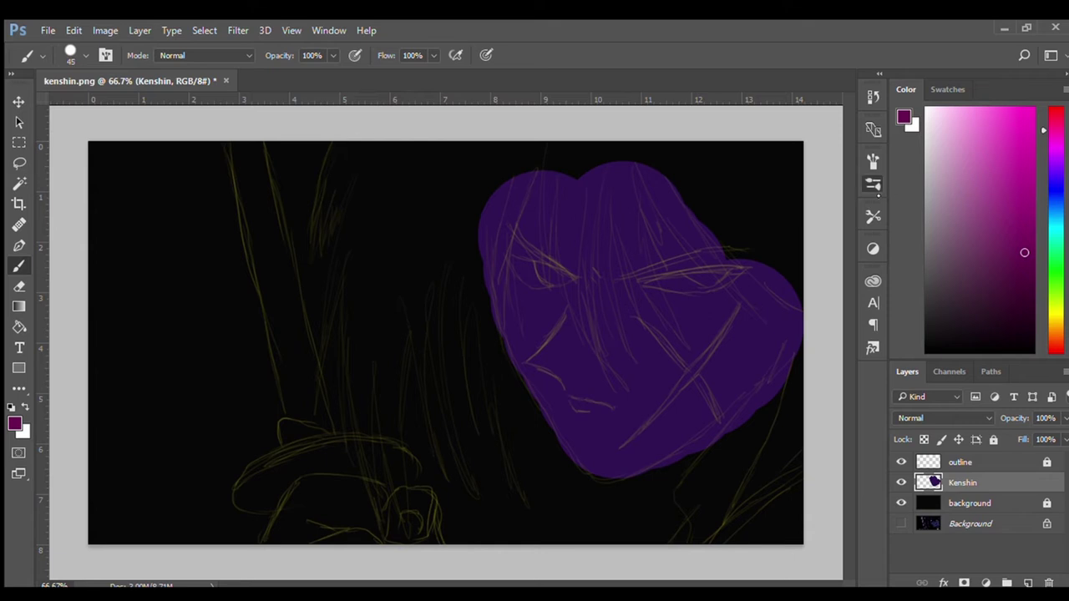
key(bracketleft)
key(bracketleft)
key(bracketleft)
drag(352, 146, 317, 239)
drag(365, 167, 322, 393)
drag(357, 192, 351, 400)
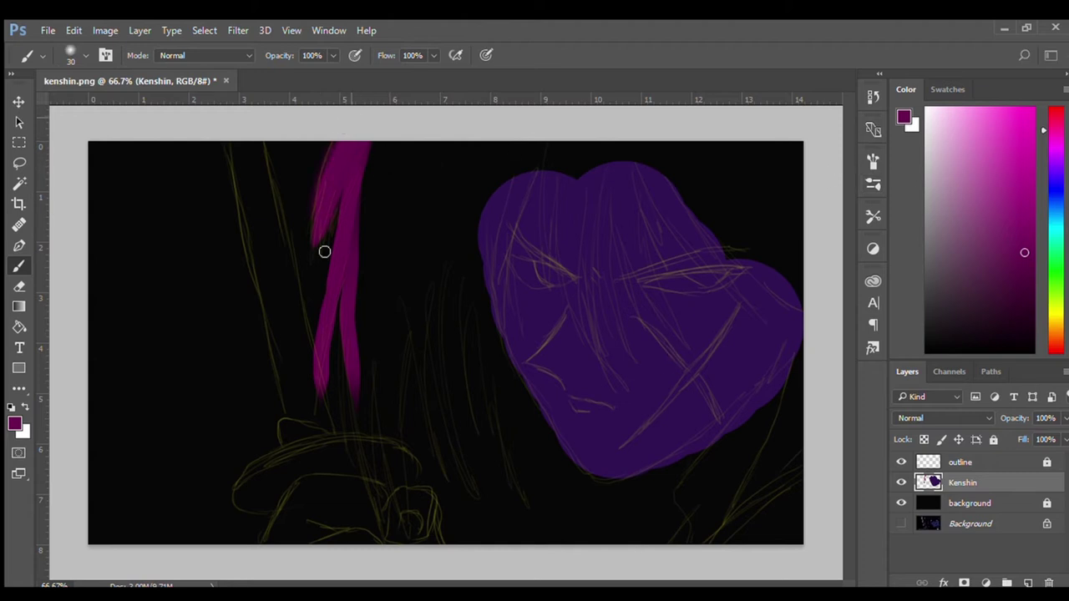
- Fill the upper hair mass in soft magenta and add thin strands across the face
key(bracketright)
key(bracketright)
key(bracketright)
mouse_move(446, 179)
mouse_down()
mouse_move(483, 254)
mouse_move(412, 365)
mouse_move(496, 193)
mouse_move(718, 165)
mouse_move(795, 231)
mouse_move(727, 186)
mouse_up()
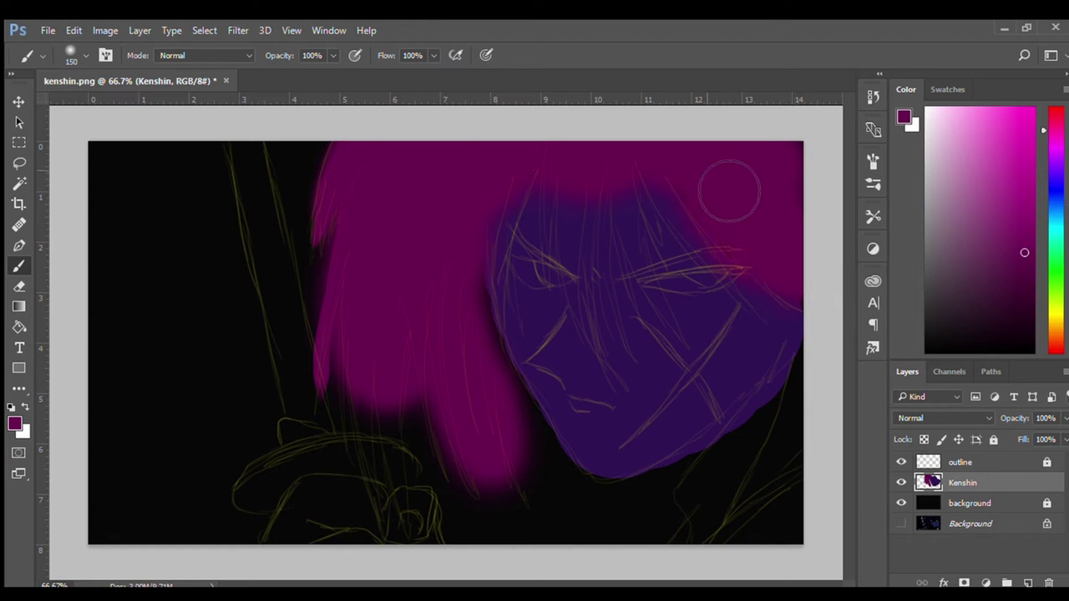
key(bracketleft)
key(bracketleft)
key(bracketleft)
mouse_move(530, 163)
mouse_down()
mouse_move(492, 248)
mouse_move(582, 246)
mouse_move(575, 308)
mouse_up()
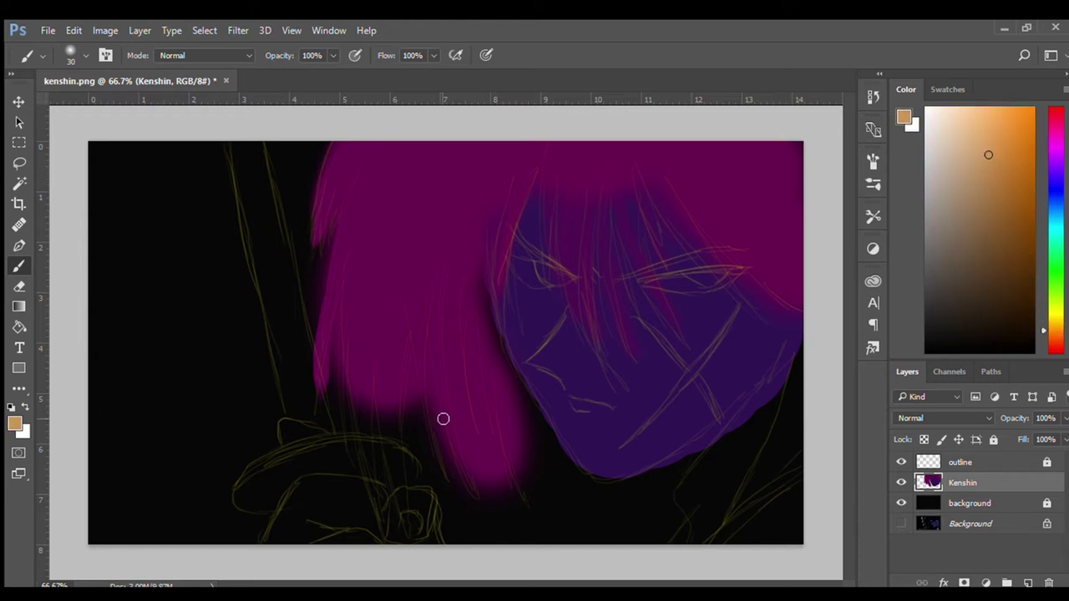
- Paint the hand in sampled dark purple and the sword blade in light grey
alt+click(663, 440)
mouse_move(338, 481)
mouse_down()
mouse_move(375, 501)
mouse_move(282, 534)
mouse_move(325, 501)
mouse_move(326, 536)
mouse_move(424, 529)
mouse_up()
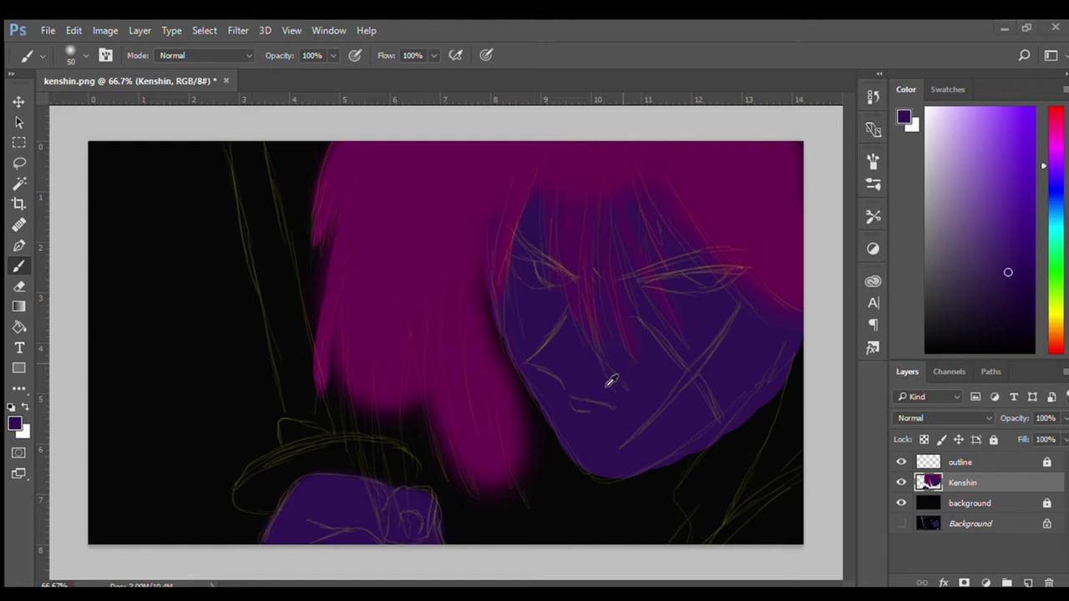
click(938, 237)
mouse_move(254, 213)
mouse_down()
mouse_move(239, 154)
mouse_move(289, 205)
mouse_move(264, 270)
mouse_move(272, 224)
mouse_move(304, 340)
mouse_move(279, 351)
mouse_move(233, 131)
mouse_move(298, 429)
mouse_move(322, 424)
mouse_move(310, 369)
mouse_move(328, 418)
mouse_move(262, 155)
mouse_move(278, 217)
mouse_up()
key(bracketleft)
key(bracketleft)
key(bracketleft)
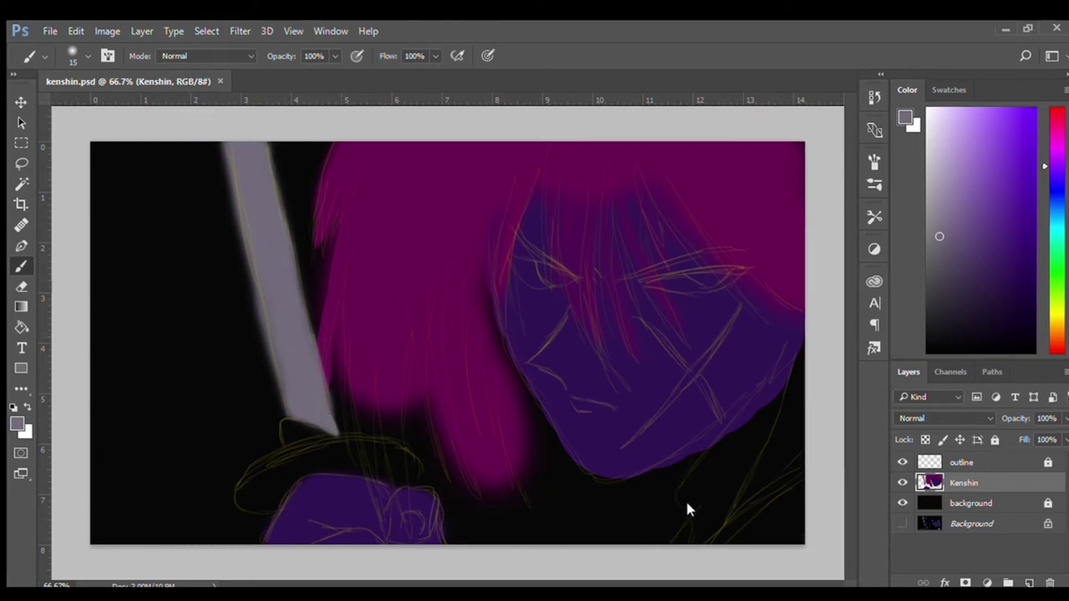
- Extend the purple face along the right jaw and down the neck
alt+click(644, 427)
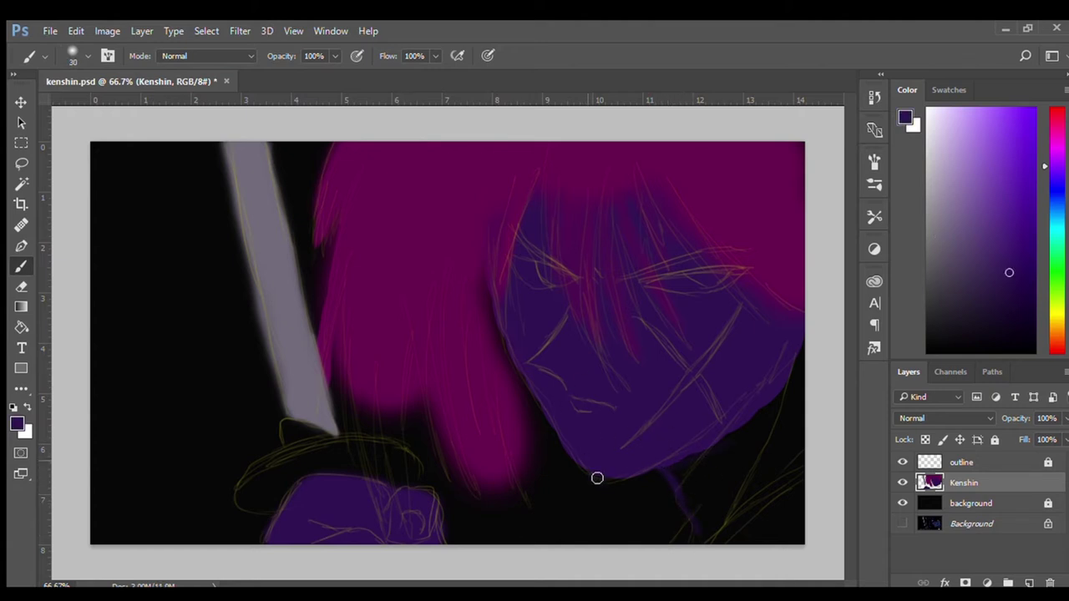
drag(674, 467, 789, 360)
key(bracketright)
key(bracketright)
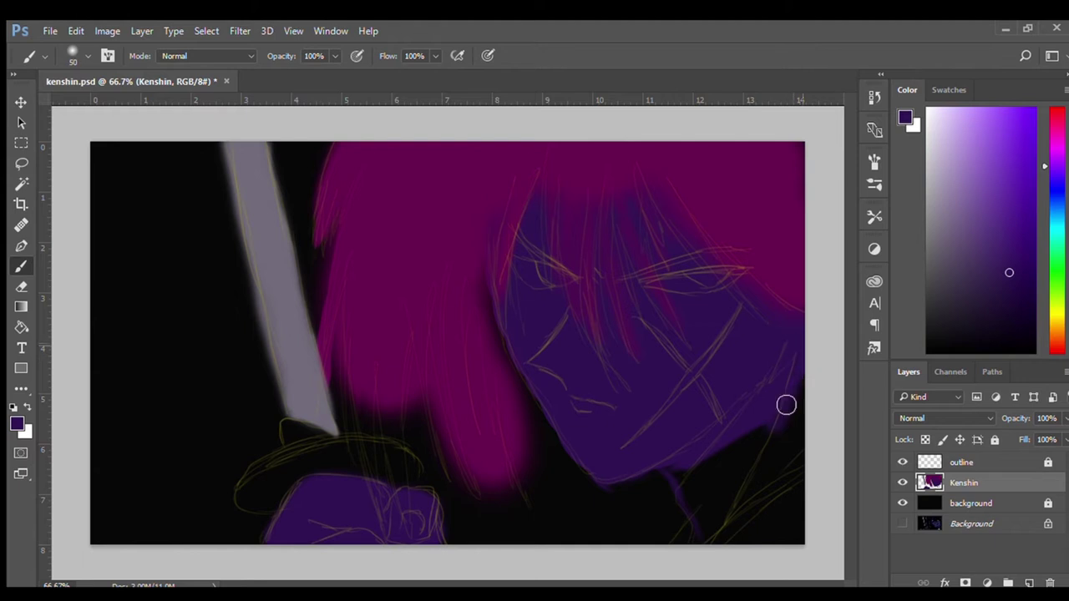
mouse_move(784, 403)
mouse_down()
mouse_move(690, 501)
mouse_move(698, 475)
mouse_move(701, 526)
mouse_up()
key(bracketleft)
key(bracketleft)
key(bracketleft)
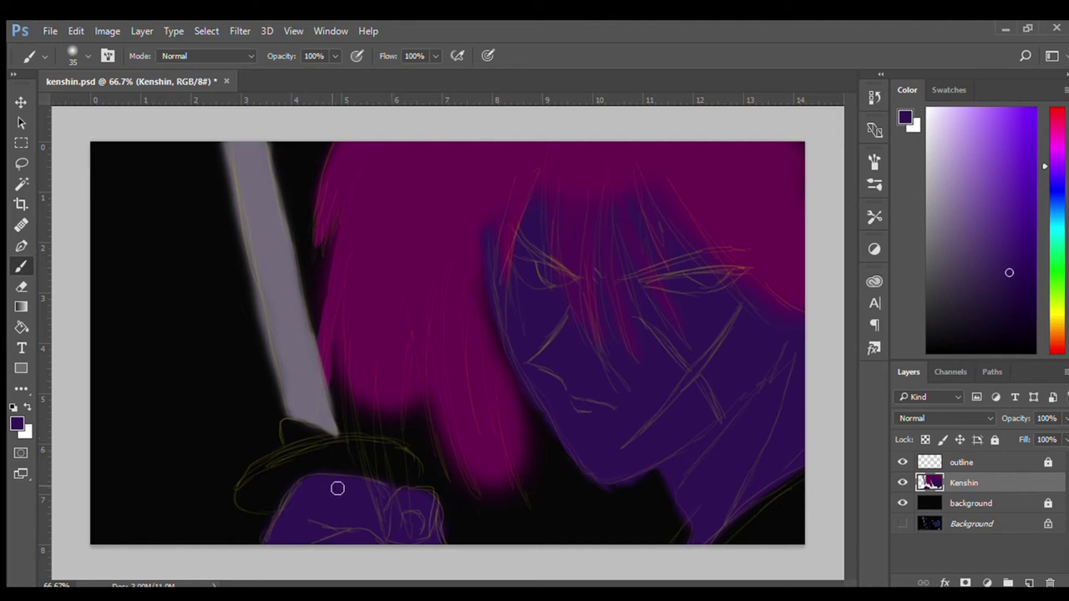
- Darken the sword guard and the blade's right edge down to the guard
alt+click(308, 456)
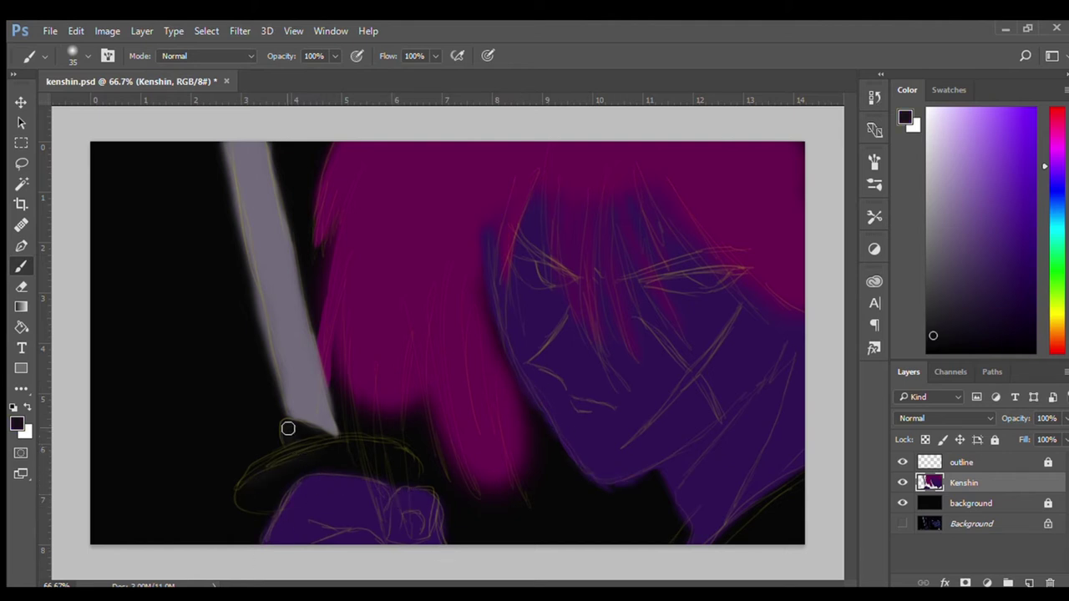
mouse_move(287, 429)
mouse_down()
mouse_move(301, 455)
mouse_move(253, 498)
mouse_up()
key(bracketright)
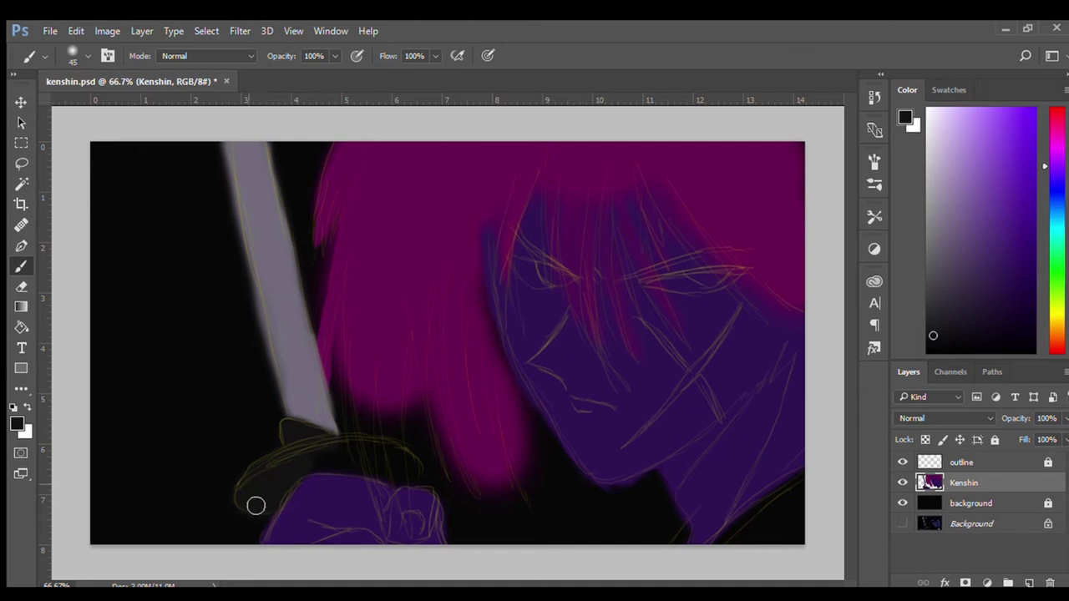
drag(353, 446, 413, 477)
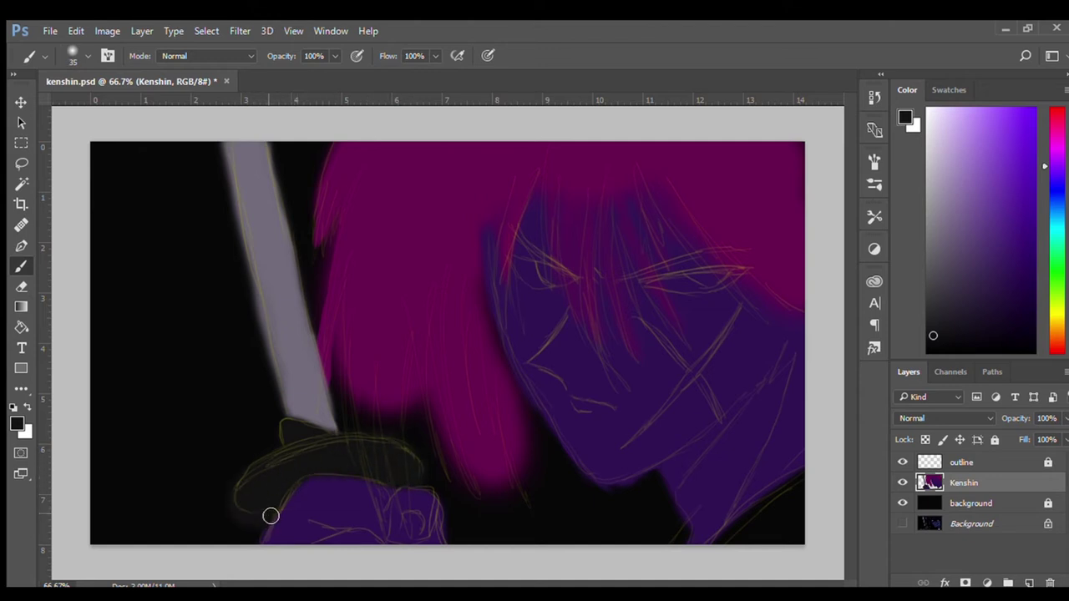
key(bracketleft)
key(bracketleft)
key(bracketleft)
drag(252, 149, 296, 288)
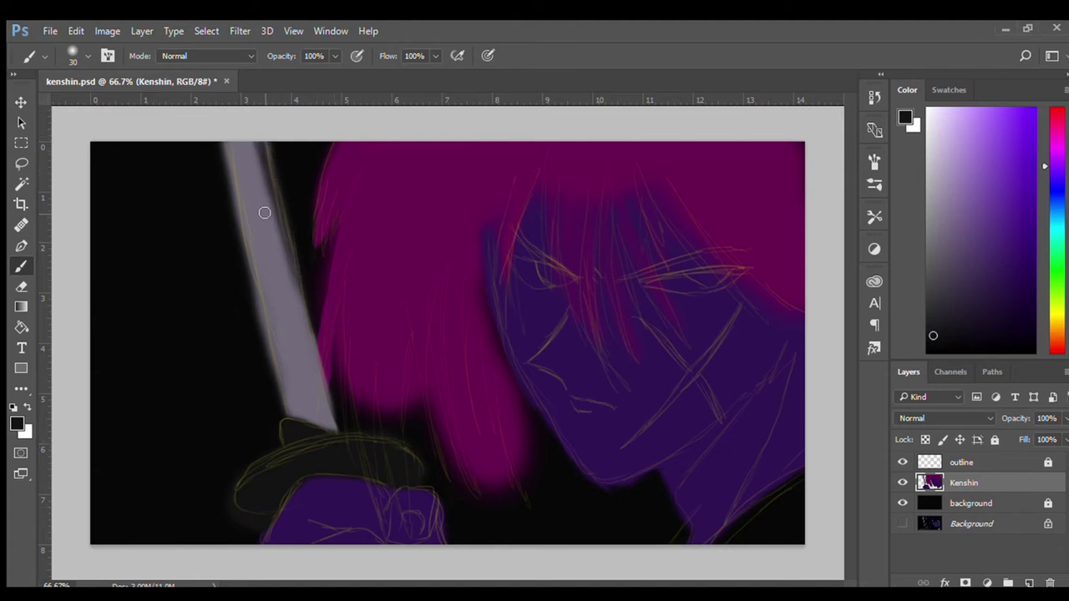
alt+click(271, 147)
drag(270, 148, 319, 406)
- Erase the hair edge beside the blade
key(e)
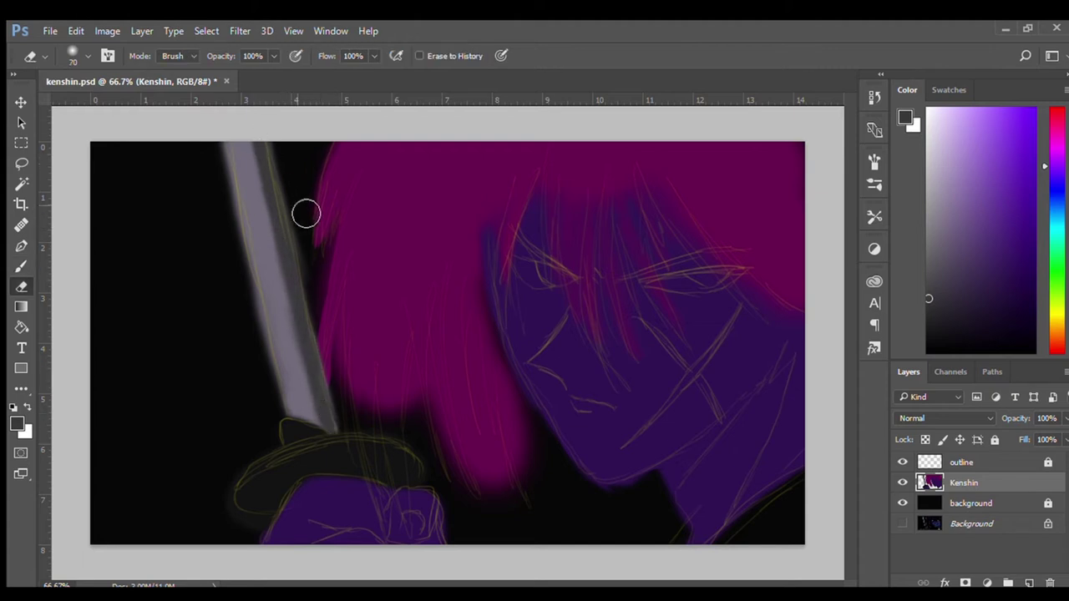
key(bracketright)
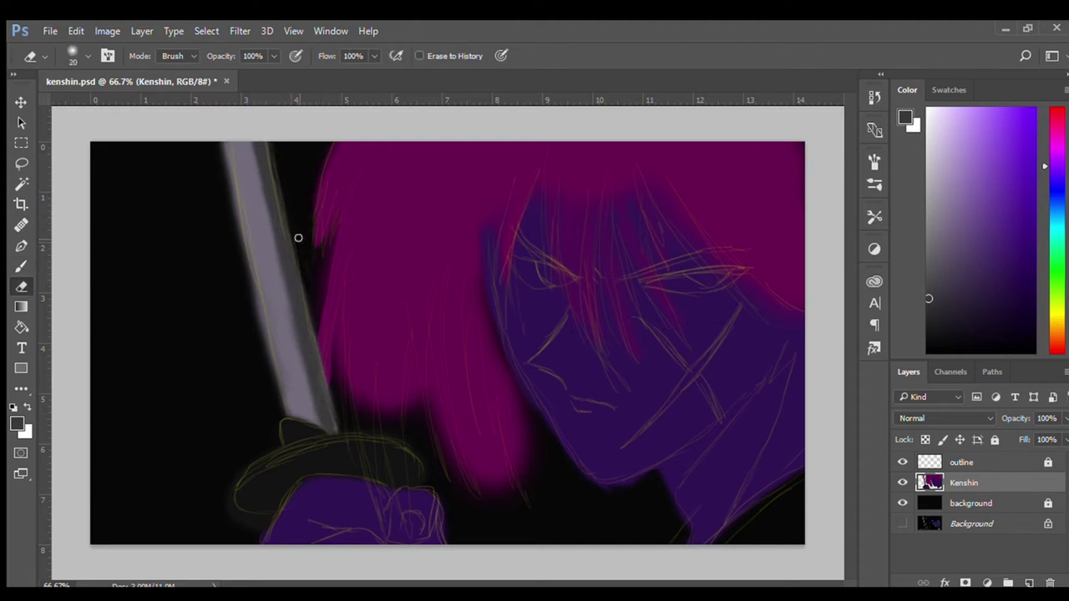
key(bracketleft)
mouse_move(310, 306)
mouse_down()
mouse_move(327, 375)
mouse_move(327, 363)
mouse_up()
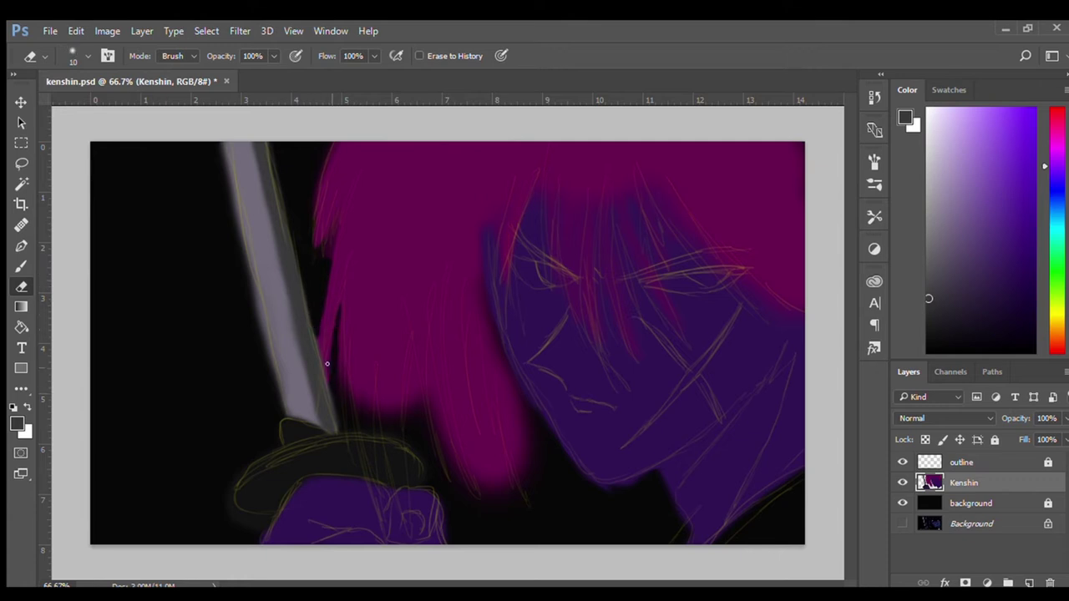
- Paint magenta hair strands beside the blade and down over the hilt
key(b)
alt+click(357, 296)
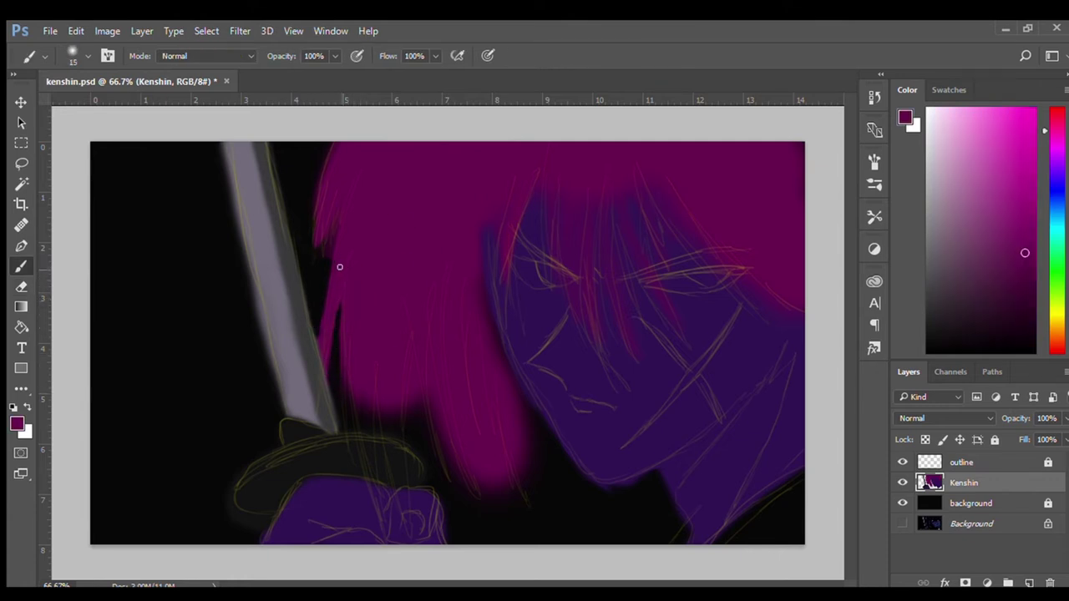
mouse_move(336, 275)
mouse_down()
mouse_move(320, 418)
mouse_move(341, 410)
mouse_up()
drag(320, 234, 313, 280)
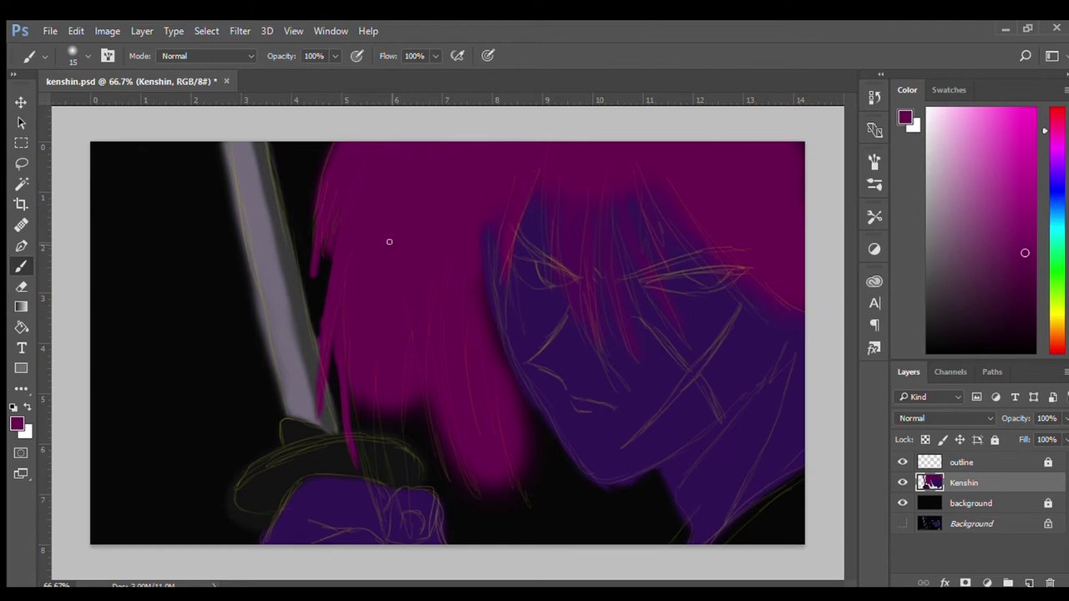
drag(367, 359, 364, 449)
drag(378, 382, 393, 482)
drag(393, 351, 403, 441)
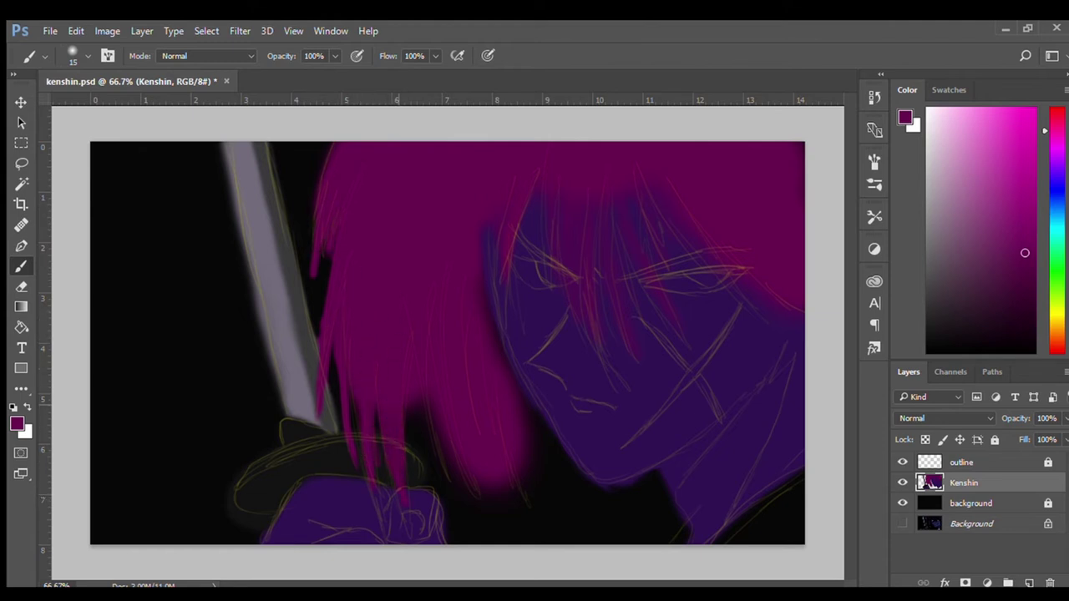
- Reset default colours, save the document, and lasso around the sword and hilt
key(d)
key(ctrl+s)
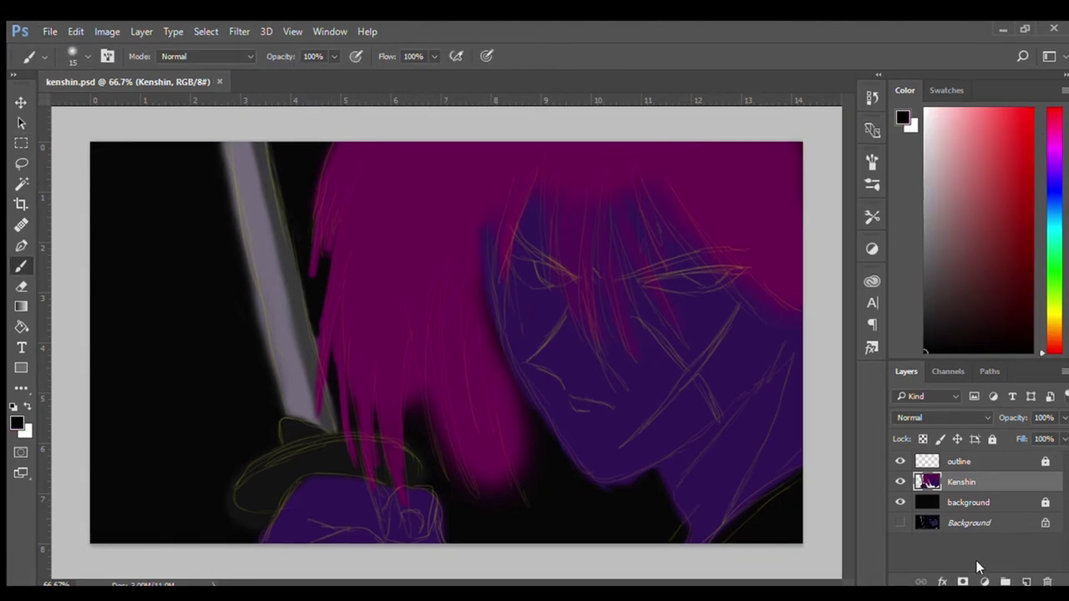
key(l)
mouse_move(212, 143)
mouse_down()
mouse_move(321, 374)
mouse_move(255, 128)
mouse_up()
- Move the sword onto its own hidden layer named 'sword & hand', then reselect Kenshin
key(Delete)
key(ctrl+d)
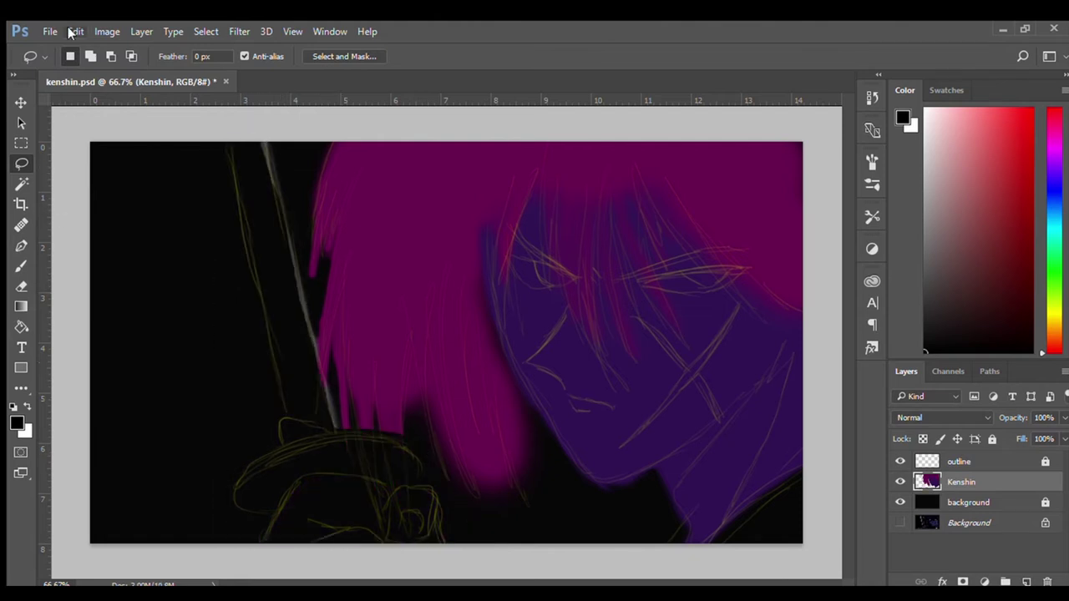
key(ctrl+v)
click(980, 501)
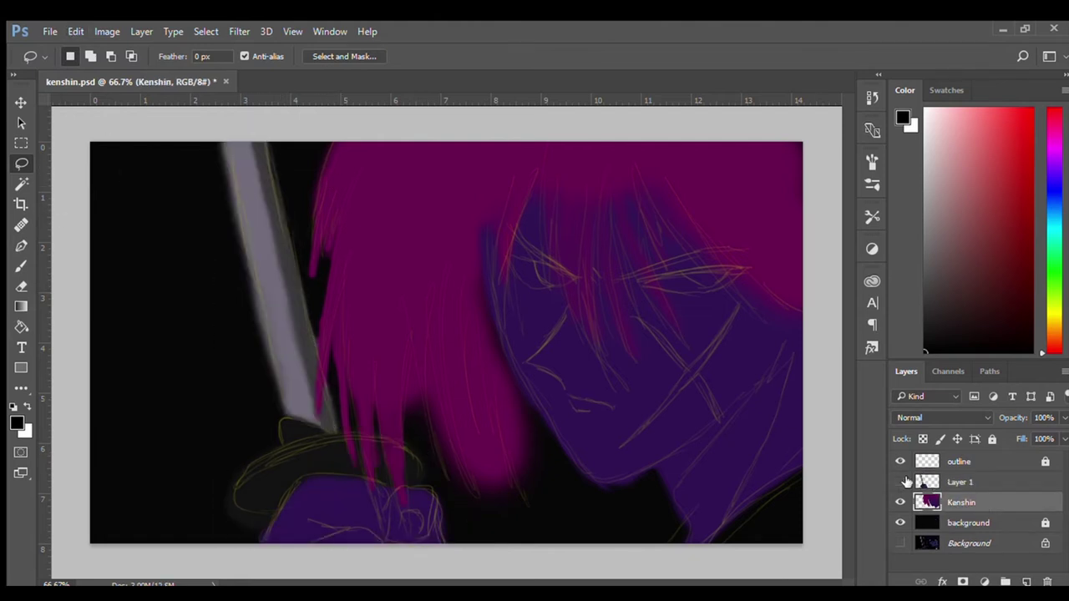
click(900, 481)
double_click(960, 481)
text(sword & hand)
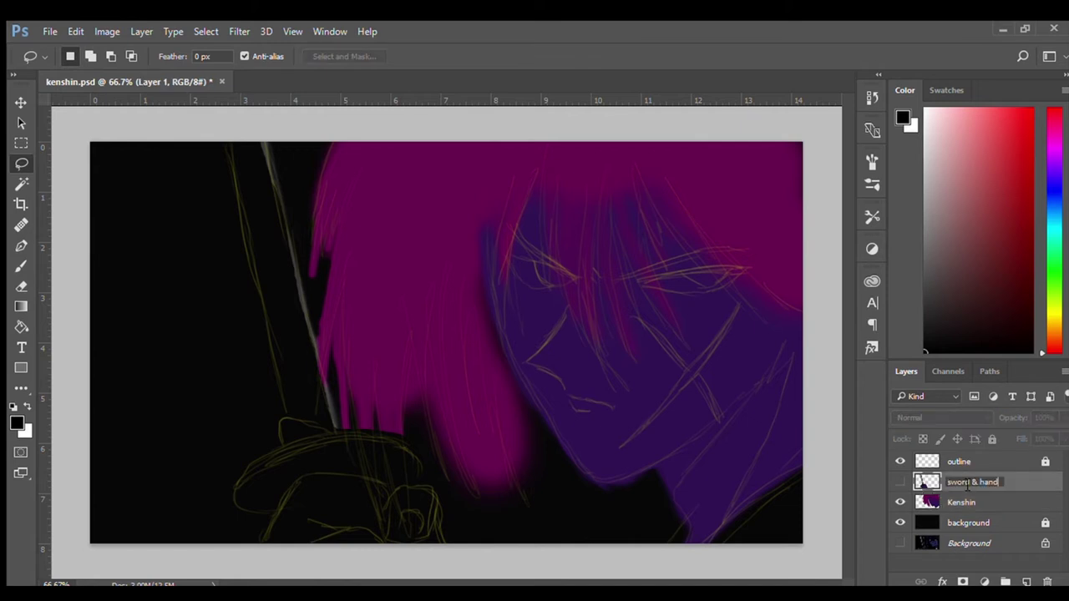
key(Return)
click(900, 481)
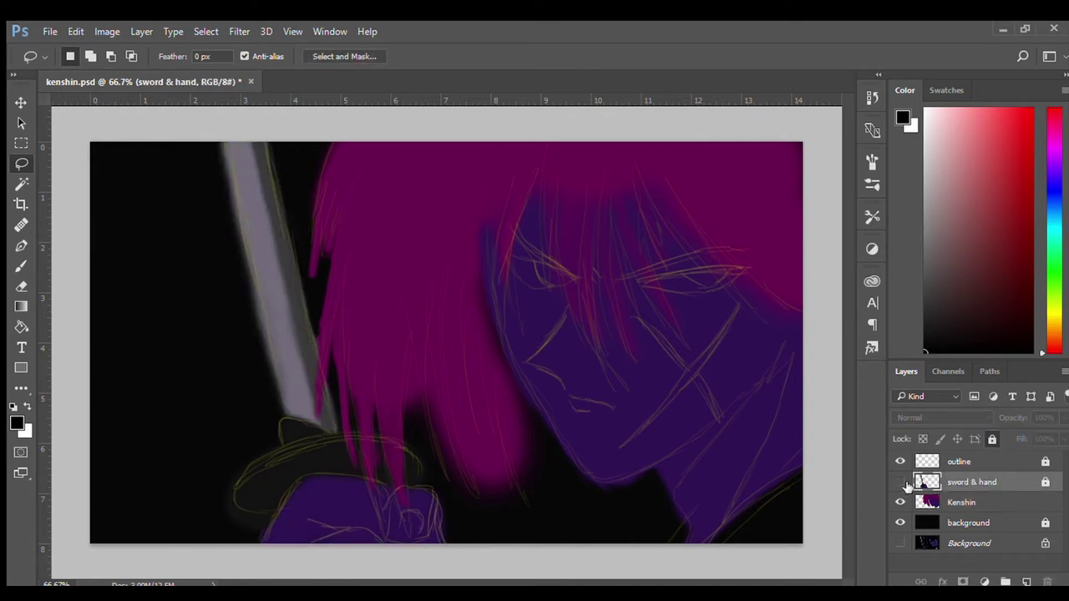
click(900, 482)
click(960, 501)
- Erase the stray sword line and lengthen the magenta hair's left edge and lower tips
key(e)
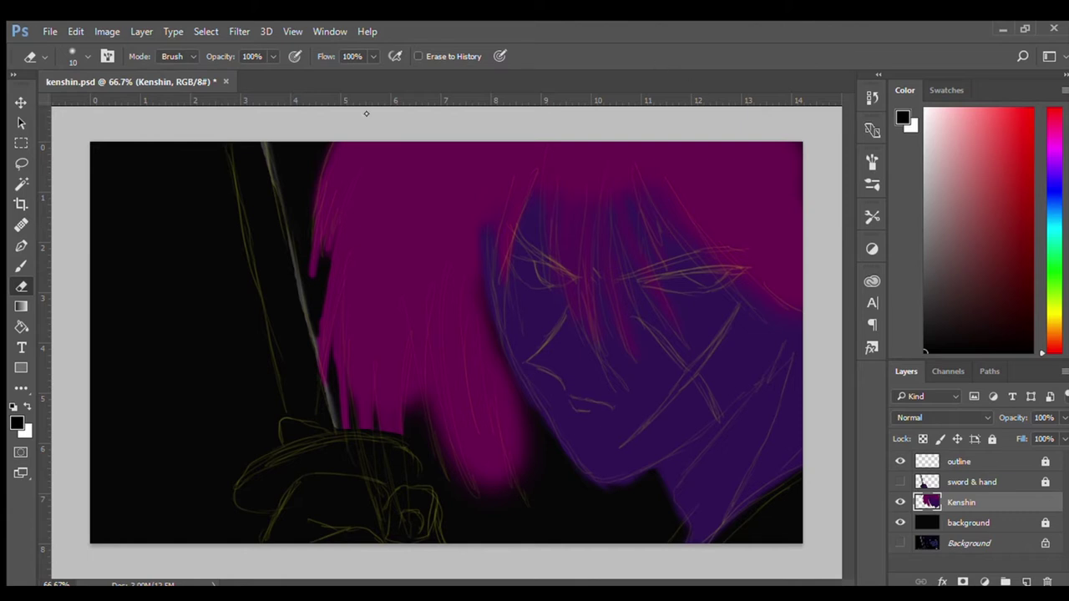
mouse_move(288, 139)
mouse_down()
mouse_move(281, 210)
mouse_move(338, 428)
mouse_up()
key(b)
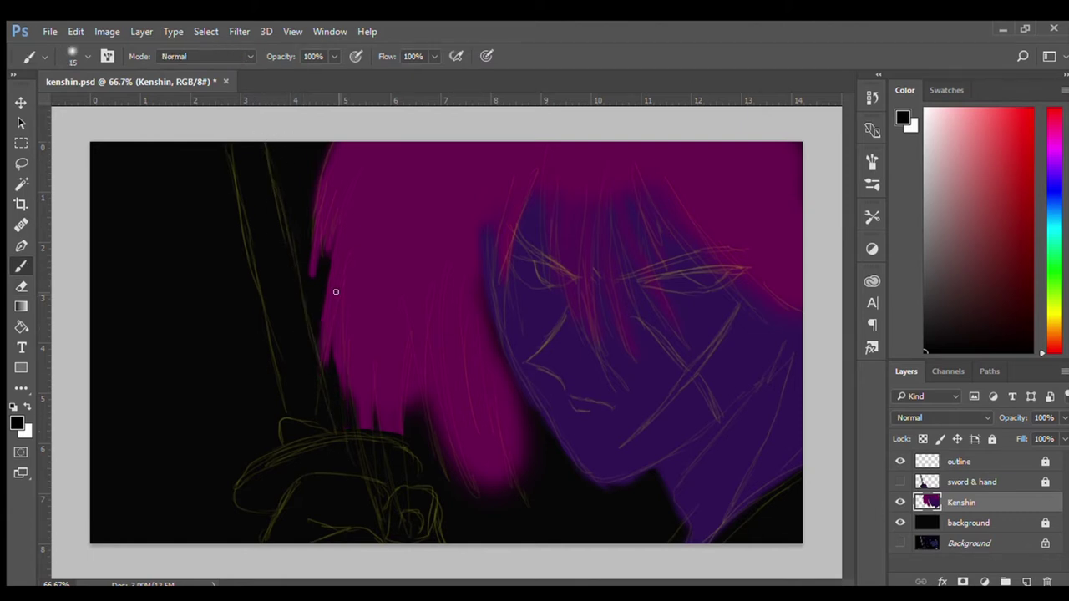
alt+click(341, 237)
drag(311, 212, 310, 294)
mouse_move(326, 350)
mouse_down()
mouse_move(316, 422)
mouse_move(351, 485)
mouse_up()
drag(364, 429, 376, 509)
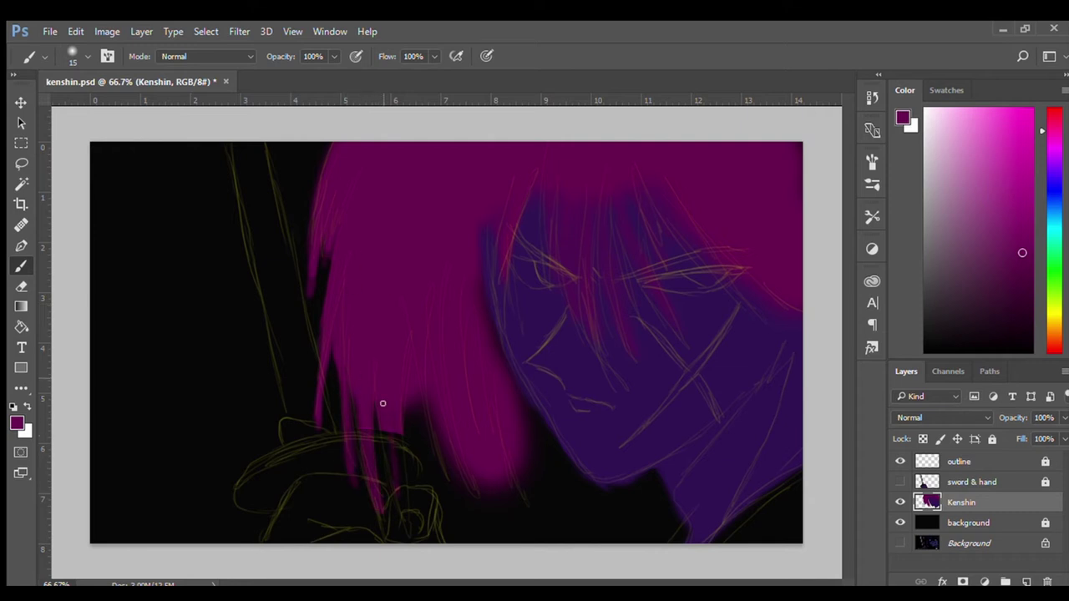
drag(386, 406, 406, 535)
drag(428, 409, 467, 510)
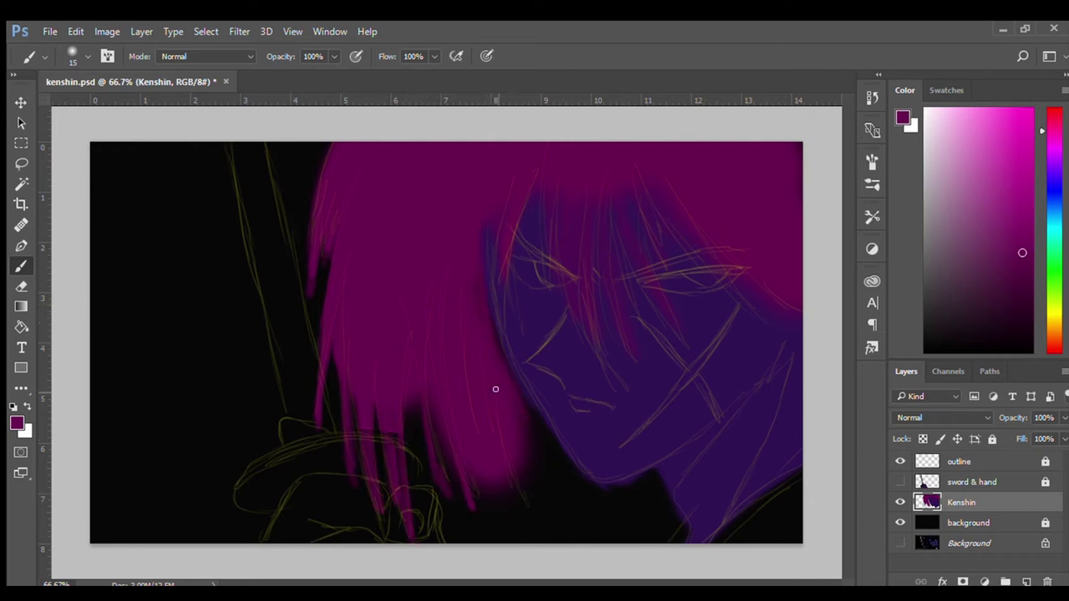
mouse_move(506, 384)
mouse_down()
mouse_move(561, 492)
mouse_move(616, 515)
mouse_up()
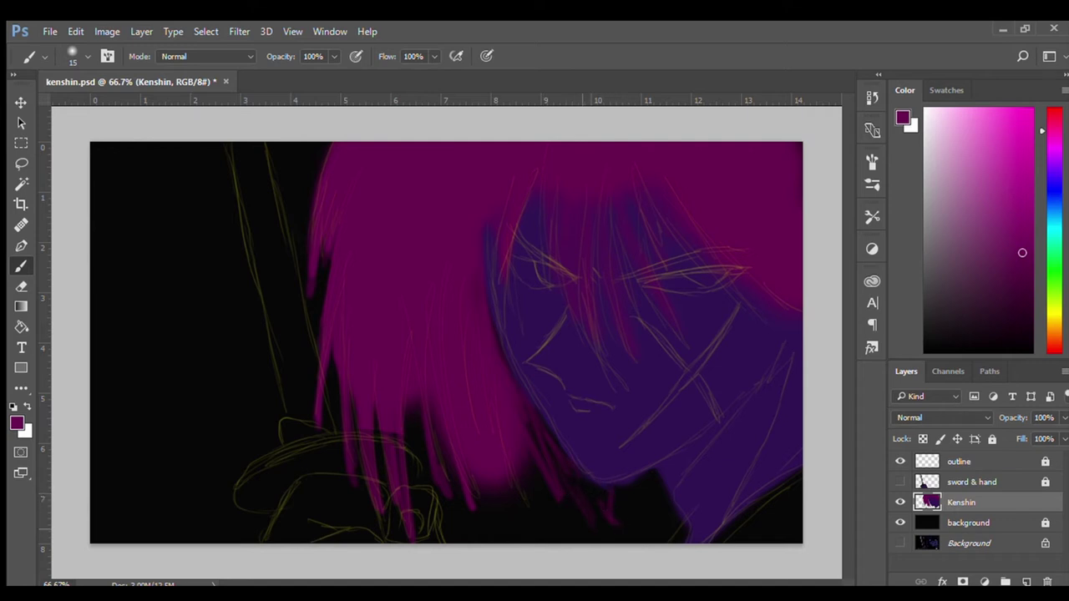
- Erase the new strokes beside the face and cut thin gaps into the lower hair
key(e)
mouse_move(534, 436)
mouse_down()
mouse_move(582, 507)
mouse_move(643, 476)
mouse_move(669, 505)
mouse_up()
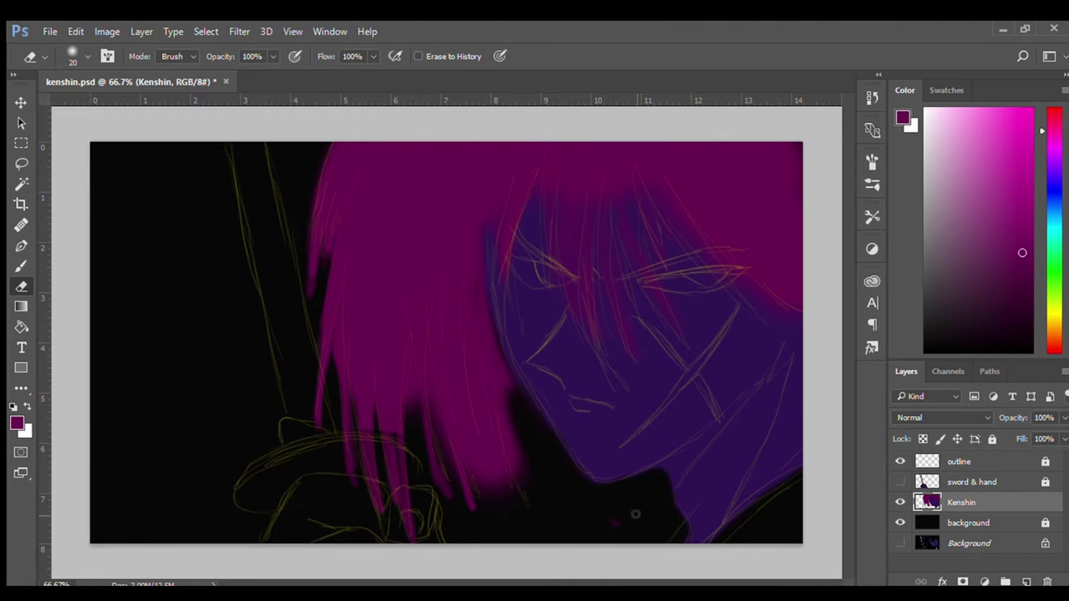
key(bracketleft)
key(bracketleft)
drag(510, 499, 477, 422)
key(bracketleft)
key(bracketleft)
key(bracketleft)
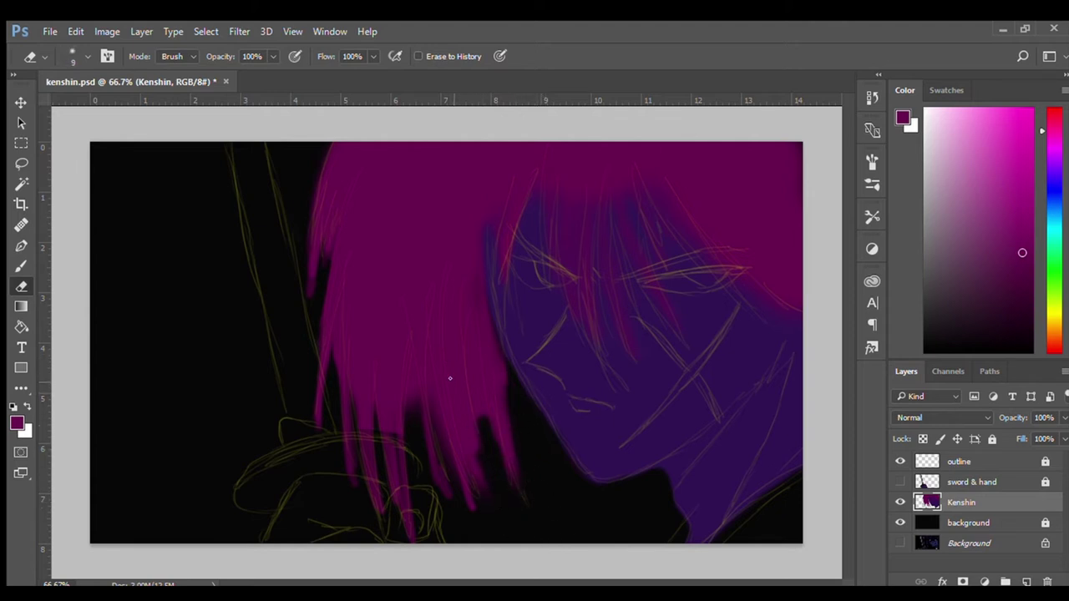
drag(452, 344, 469, 494)
key(bracketright)
key(ctrl+alt+z)
key(ctrl+alt+z)
- Carve black gaps between the lower strands, into the left edge and the hair's middle
key(bracketright)
key(bracketright)
key(bracketright)
mouse_move(479, 456)
mouse_down()
mouse_move(510, 513)
mouse_move(458, 489)
mouse_move(406, 511)
mouse_move(351, 375)
mouse_move(338, 304)
mouse_up()
key(bracketleft)
key(bracketleft)
key(bracketleft)
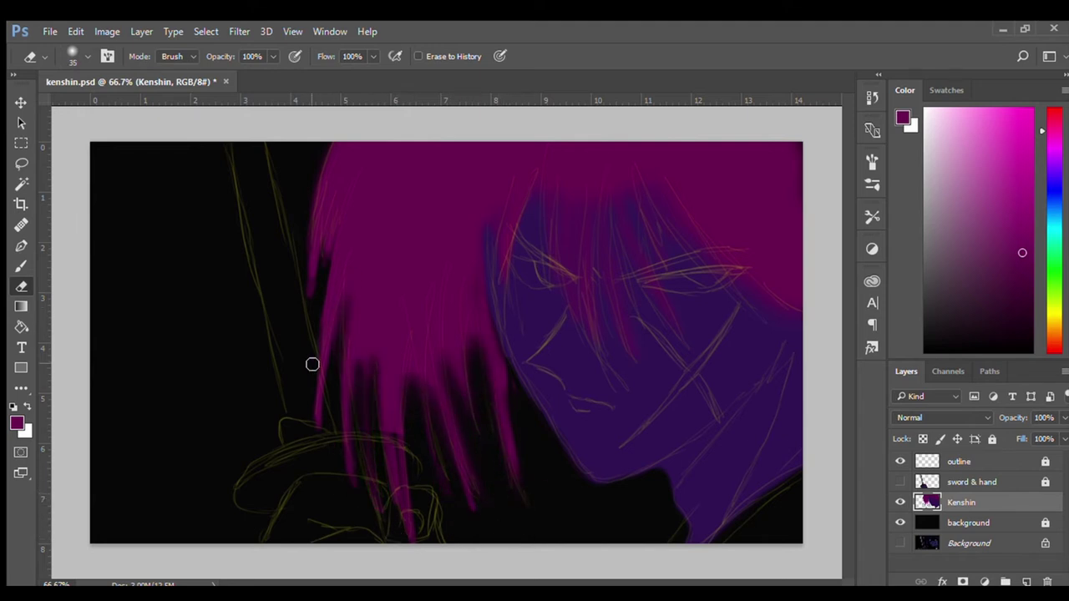
drag(334, 384, 339, 295)
key(bracketleft)
key(bracketleft)
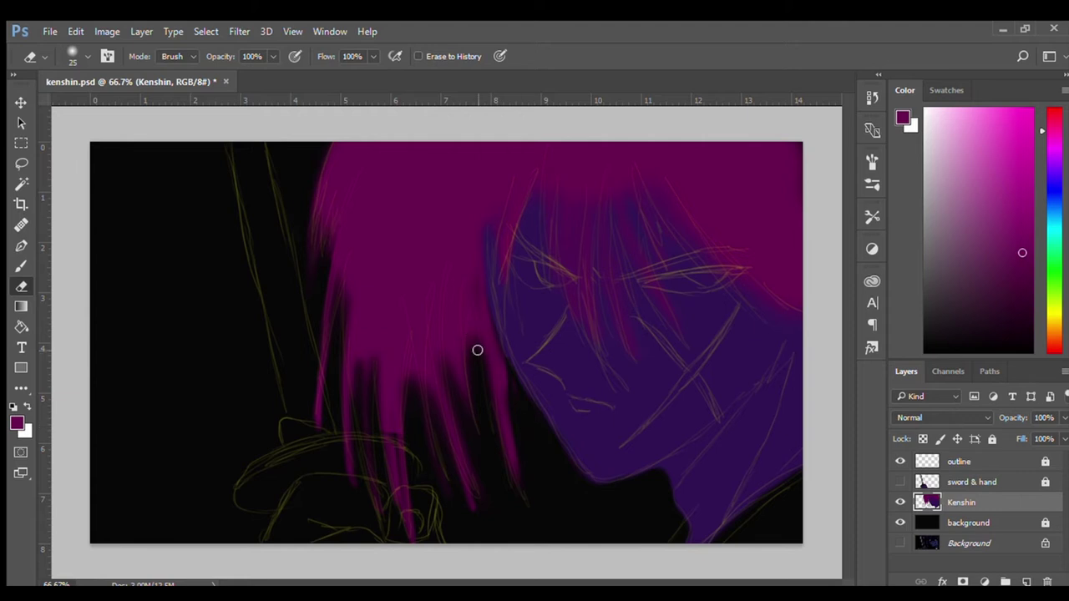
key(bracketleft)
mouse_move(477, 350)
mouse_down()
mouse_move(470, 308)
mouse_move(446, 429)
mouse_move(433, 390)
mouse_up()
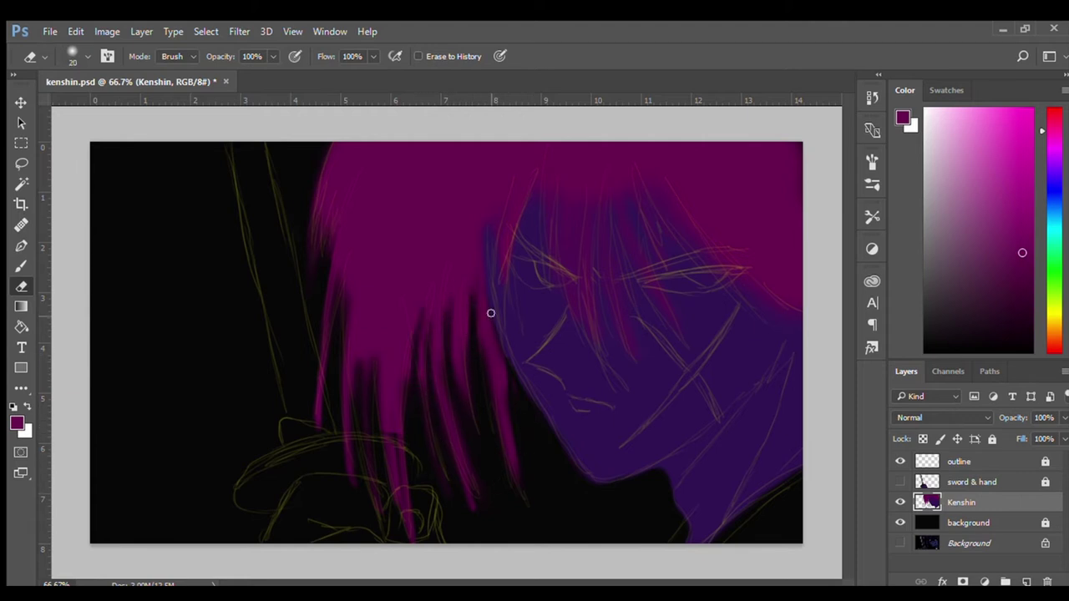
- Ink the right eye's upper eyelid in very dark purple
key(b)
alt+click(749, 455)
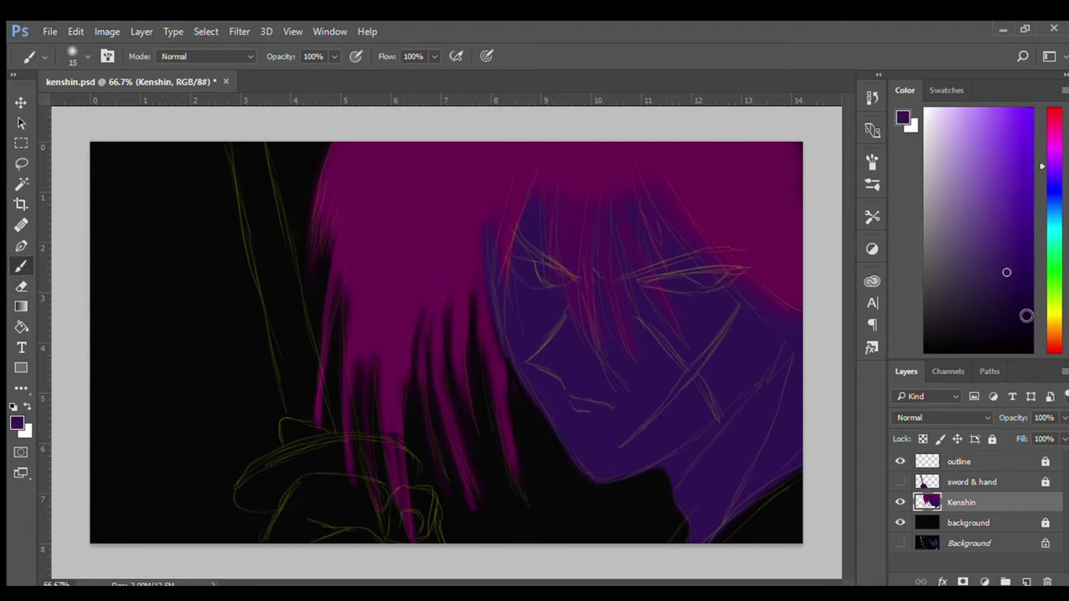
click(1024, 316)
drag(636, 275, 677, 263)
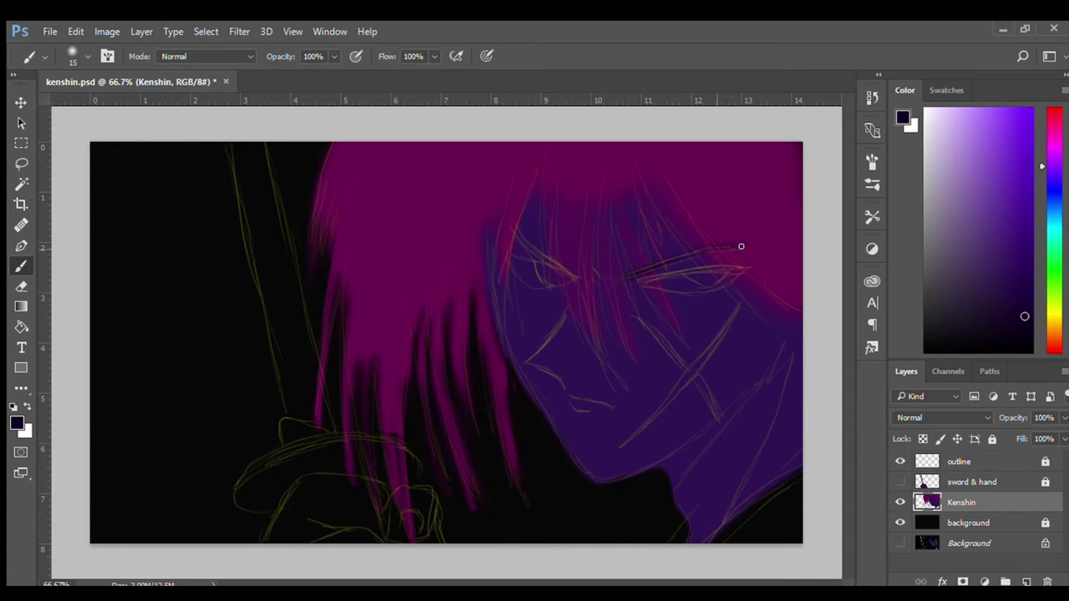
drag(740, 245, 676, 266)
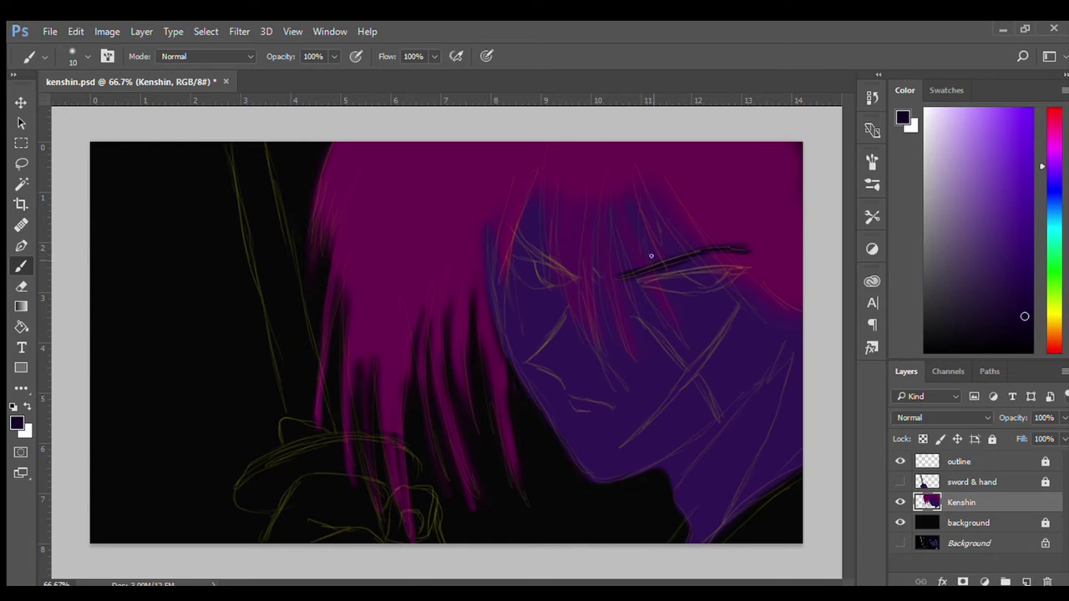
key(ctrl+plus)
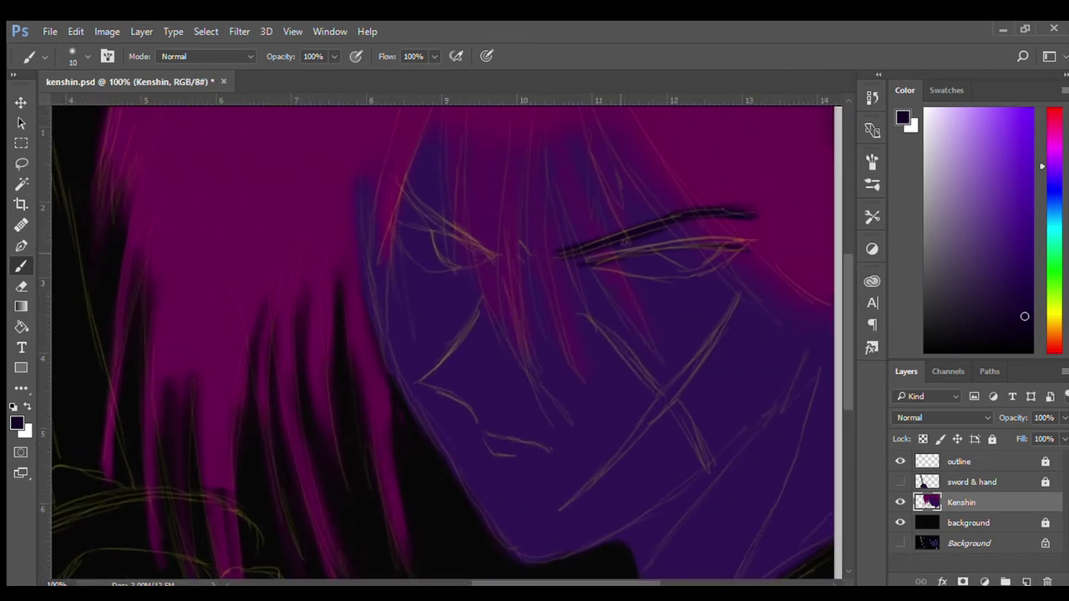
mouse_move(603, 279)
mouse_down()
mouse_move(556, 243)
mouse_move(743, 240)
mouse_move(622, 249)
mouse_up()
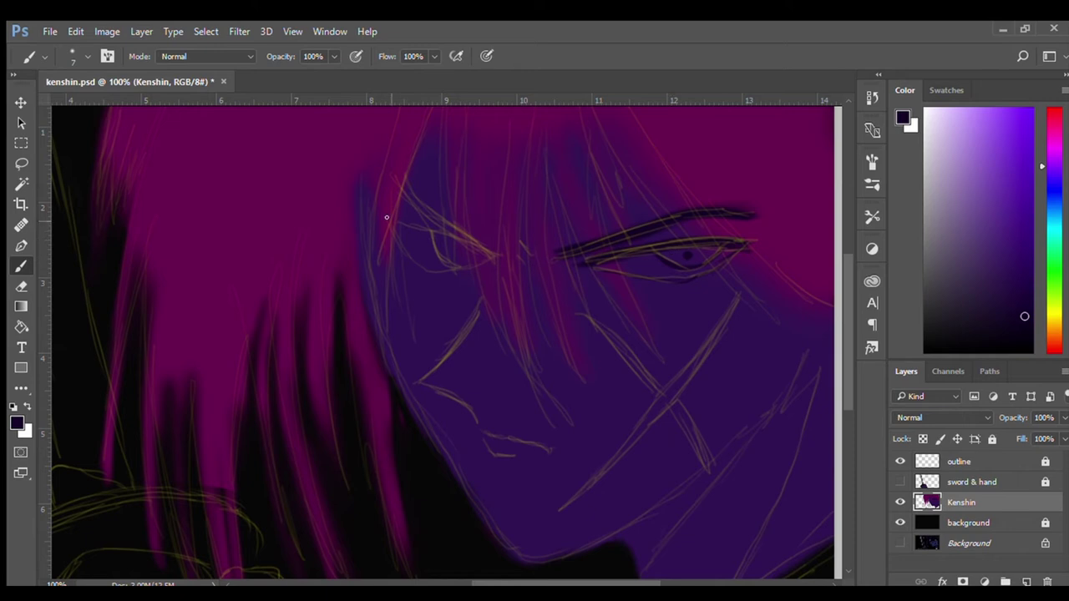
- Draw the left eye's eyelid, iris and lower lid, and thicken the right eyelid
mouse_move(424, 231)
mouse_down()
mouse_move(397, 220)
mouse_move(438, 237)
mouse_move(388, 183)
mouse_move(493, 255)
mouse_up()
key(bracketright)
key(bracketright)
key(bracketright)
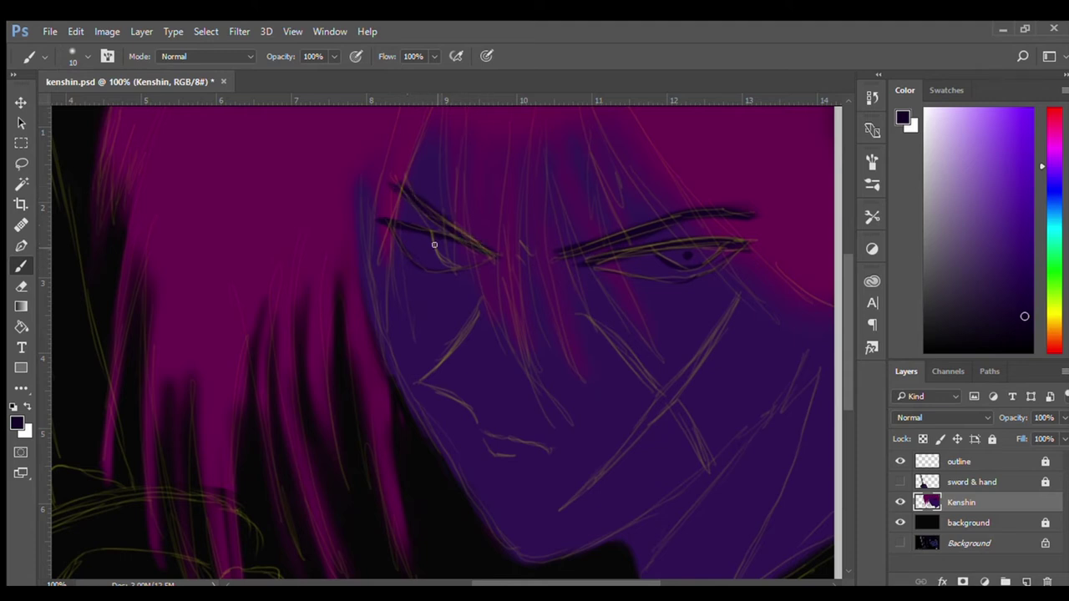
mouse_move(429, 236)
mouse_down()
mouse_move(451, 266)
mouse_move(470, 252)
mouse_up()
drag(661, 230, 724, 213)
key(bracketleft)
key(bracketleft)
key(bracketleft)
alt+click(458, 334)
key(bracketleft)
key(bracketleft)
alt+click(653, 401)
- Paint a dark X-shaped scar on the cheek
key(bracketright)
key(bracketright)
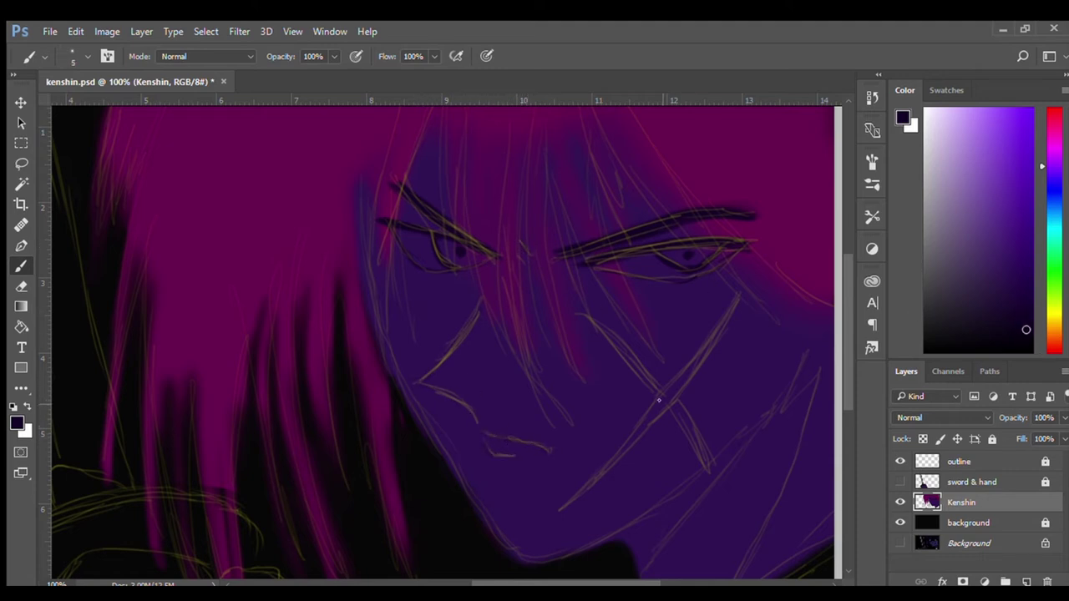
mouse_move(655, 403)
mouse_down()
mouse_move(735, 293)
mouse_move(615, 453)
mouse_move(556, 506)
mouse_move(670, 400)
mouse_up()
drag(583, 317, 671, 398)
drag(690, 455, 657, 390)
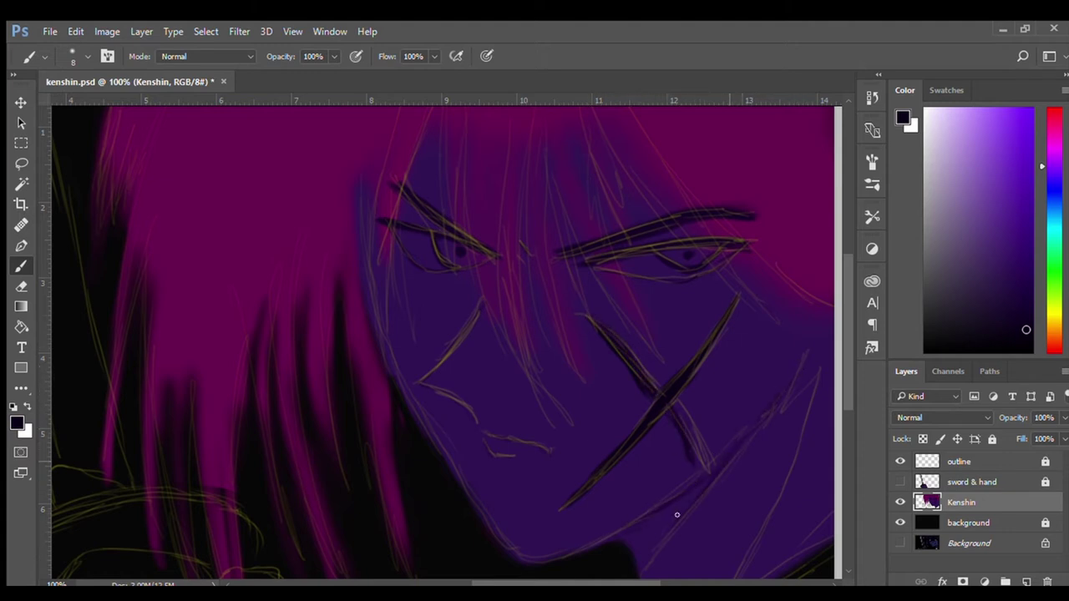
- Shade under the jaw with a long dark shadow along the jawline
key(bracketright)
mouse_move(689, 494)
mouse_down()
mouse_move(634, 538)
mouse_move(689, 486)
mouse_up()
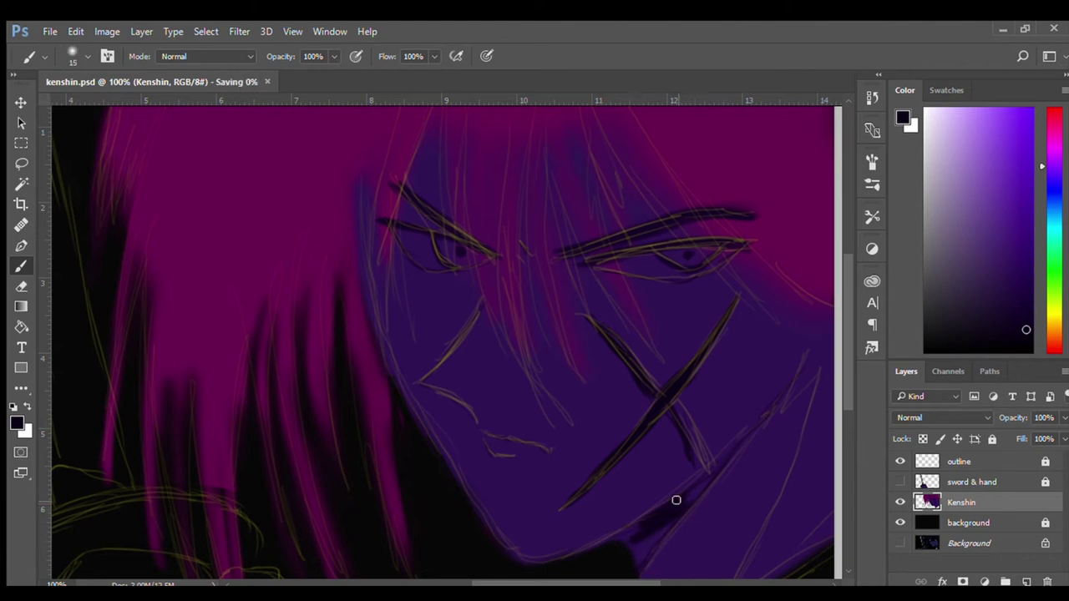
mouse_move(767, 412)
mouse_down()
mouse_move(637, 526)
mouse_move(638, 549)
mouse_up()
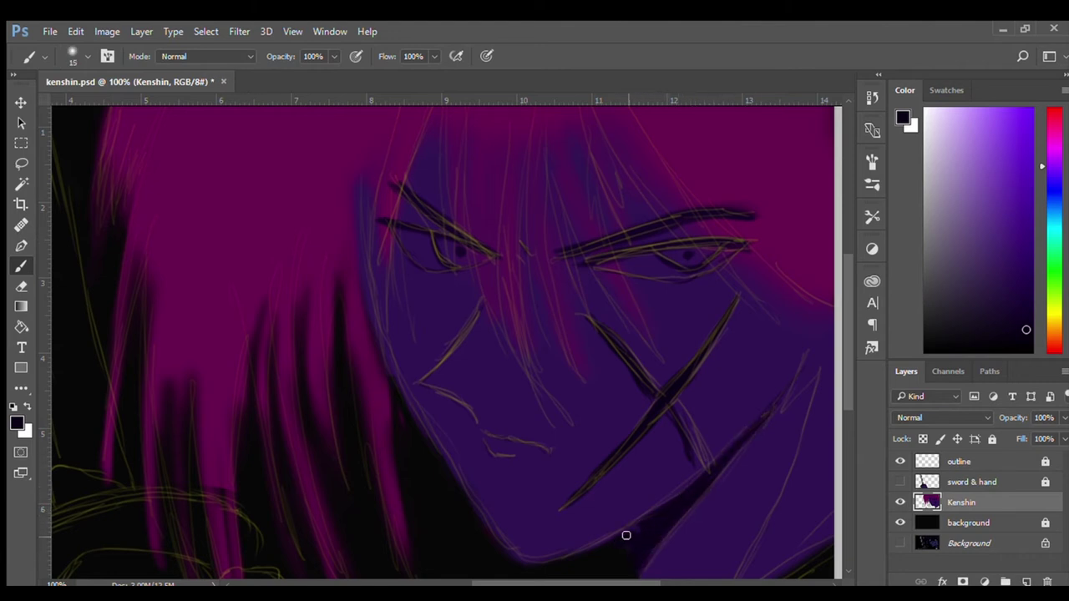
key(e)
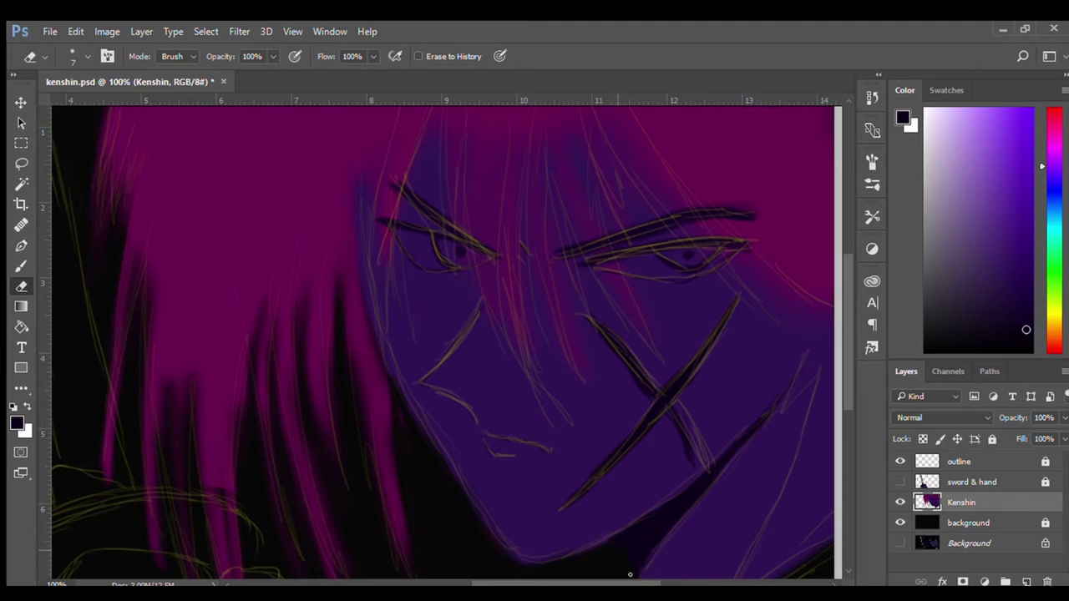
key(b)
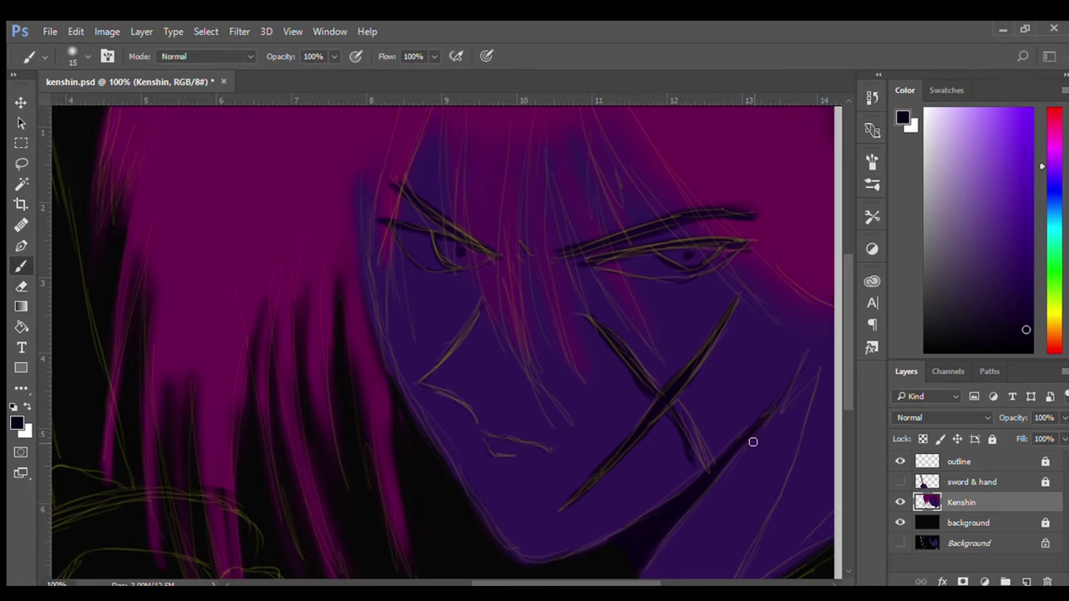
key(bracketleft)
key(bracketleft)
- Shade dark purple along the right edge of the face
drag(733, 569, 575, 459)
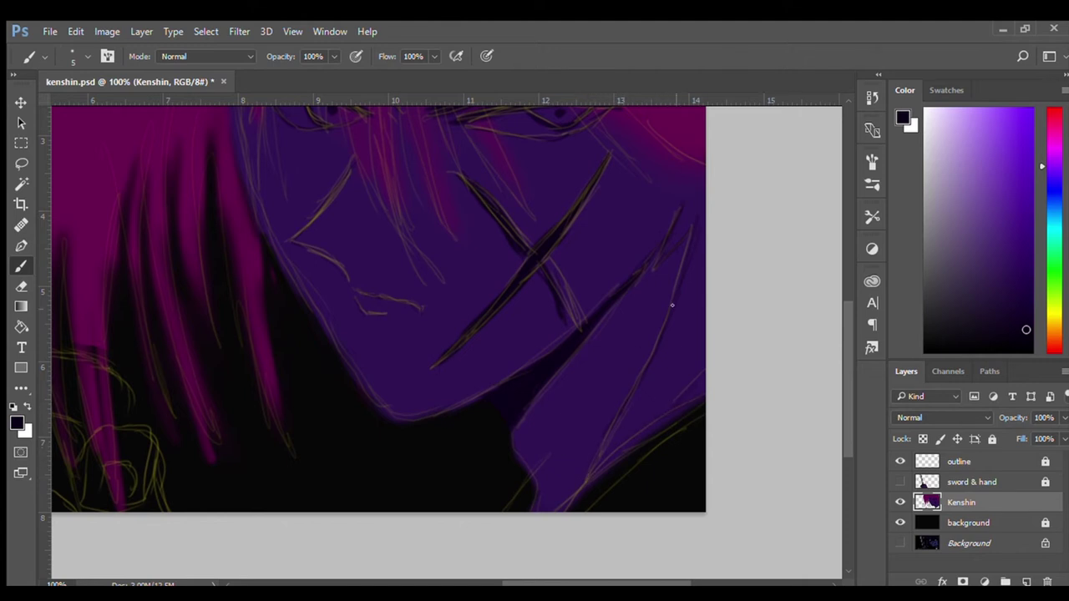
key(bracketright)
key(bracketright)
key(bracketright)
mouse_move(700, 230)
mouse_down()
mouse_move(672, 350)
mouse_move(687, 375)
mouse_up()
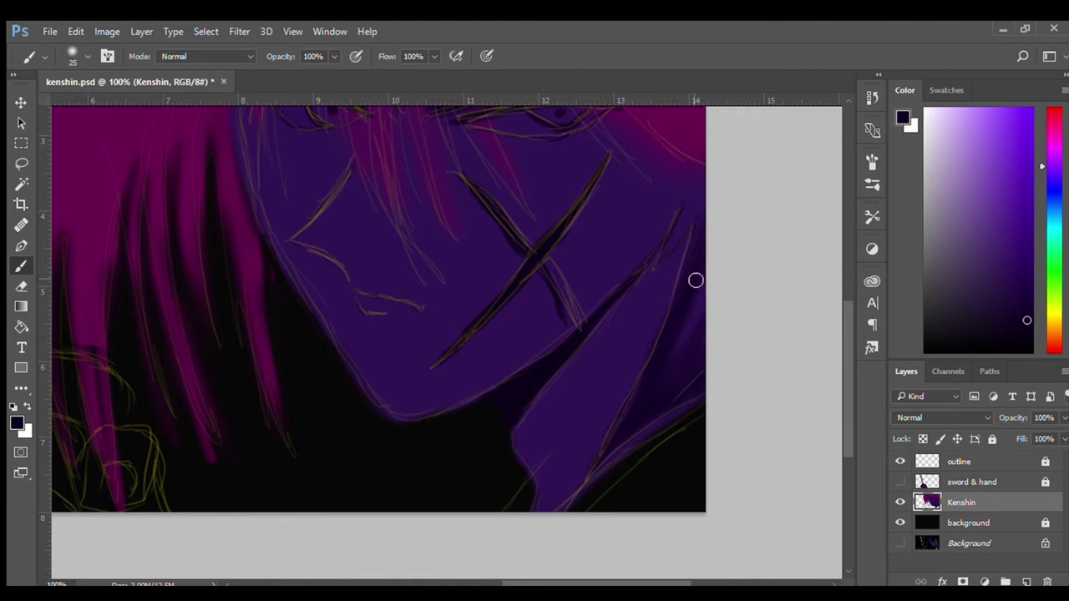
drag(695, 280, 680, 334)
key(bracketleft)
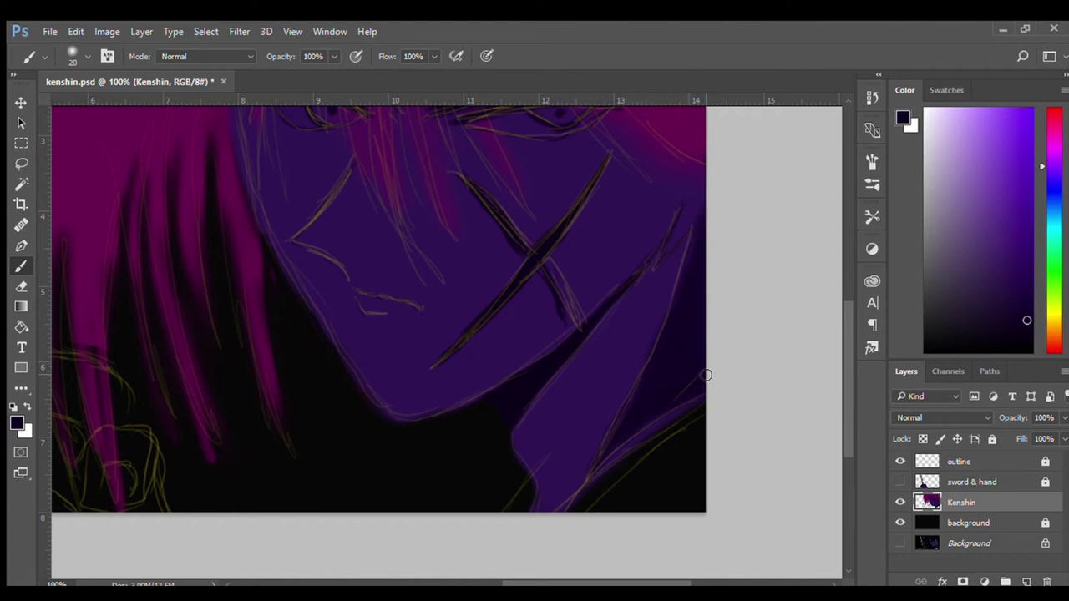
key(bracketleft)
key(bracketleft)
key(bracketleft)
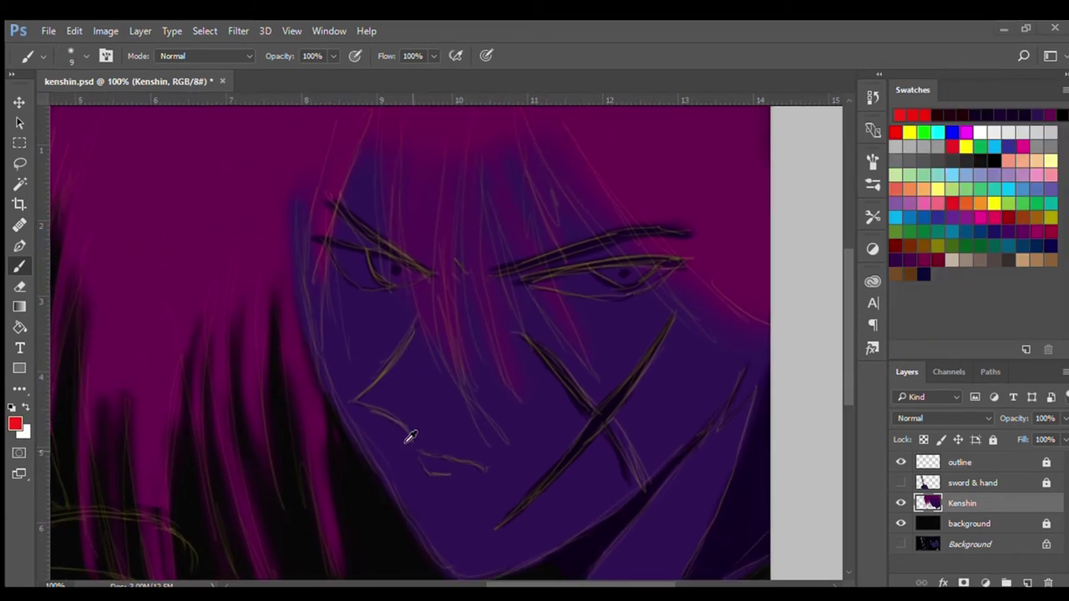
- Brush a bold thin red blood streak from the mouth corner down the chin, then reset colours
drag(415, 455, 421, 513)
drag(415, 460, 428, 553)
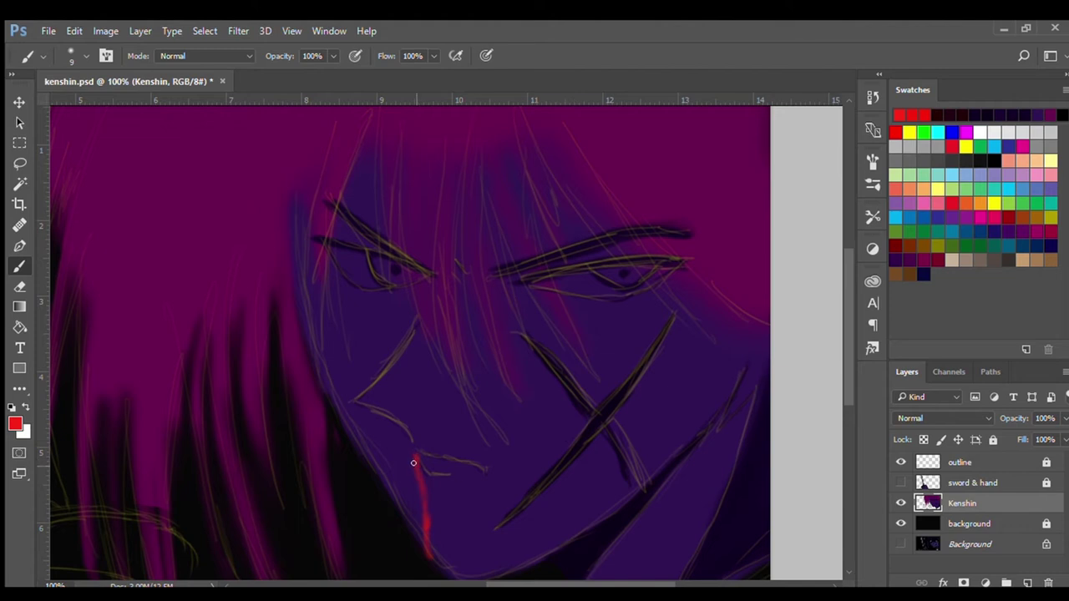
drag(413, 463, 427, 551)
key(bracketleft)
key(bracketleft)
key(bracketleft)
key(d)
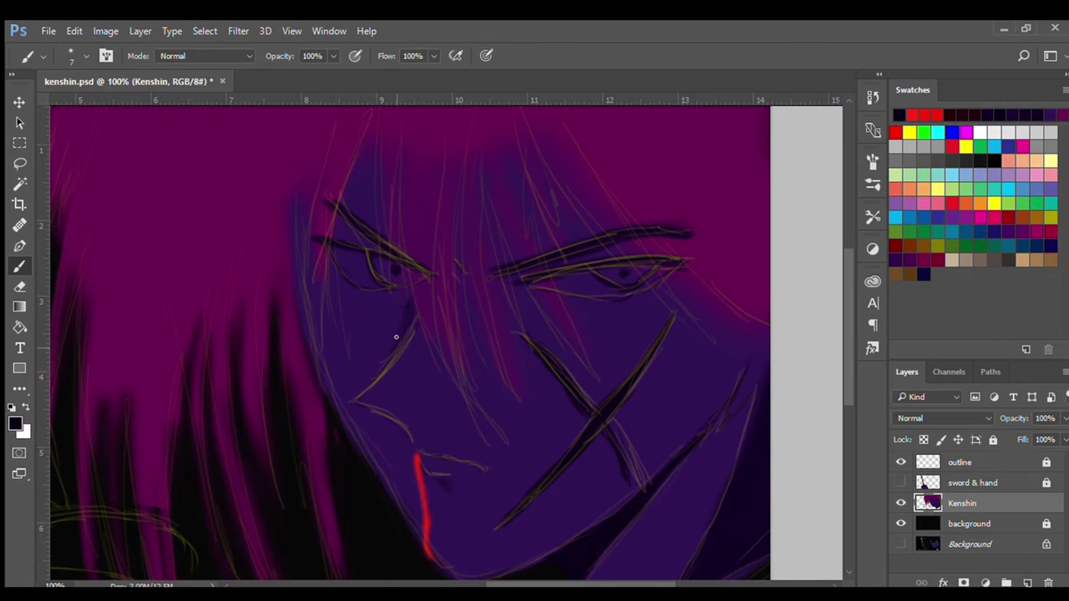
- Create a new layer named 'blood and eyes' above Kenshin
click(900, 461)
key(ctrl+minus)
key(ctrl+minus)
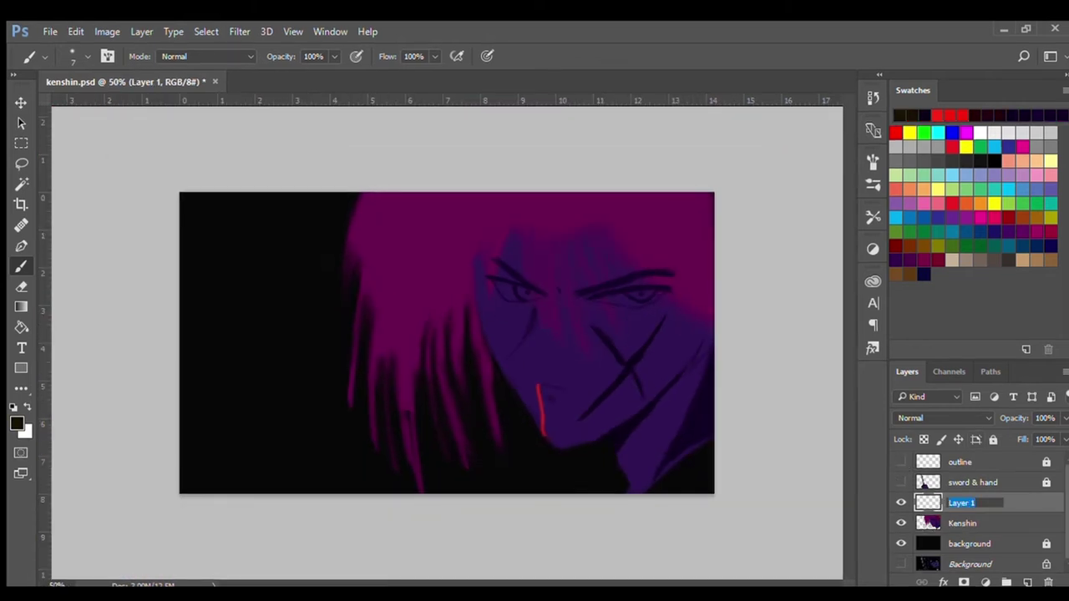
text(blood and eyes)
key(Return)
click(962, 523)
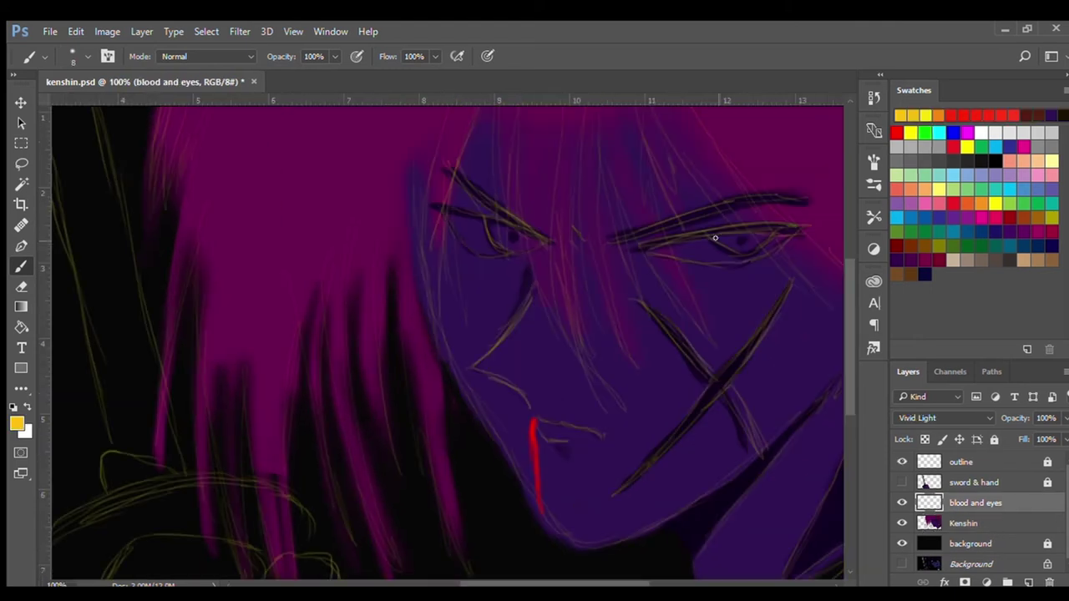
- Paint both eyes red, lock the layer fully, and select the Kenshin layer
drag(715, 241, 768, 237)
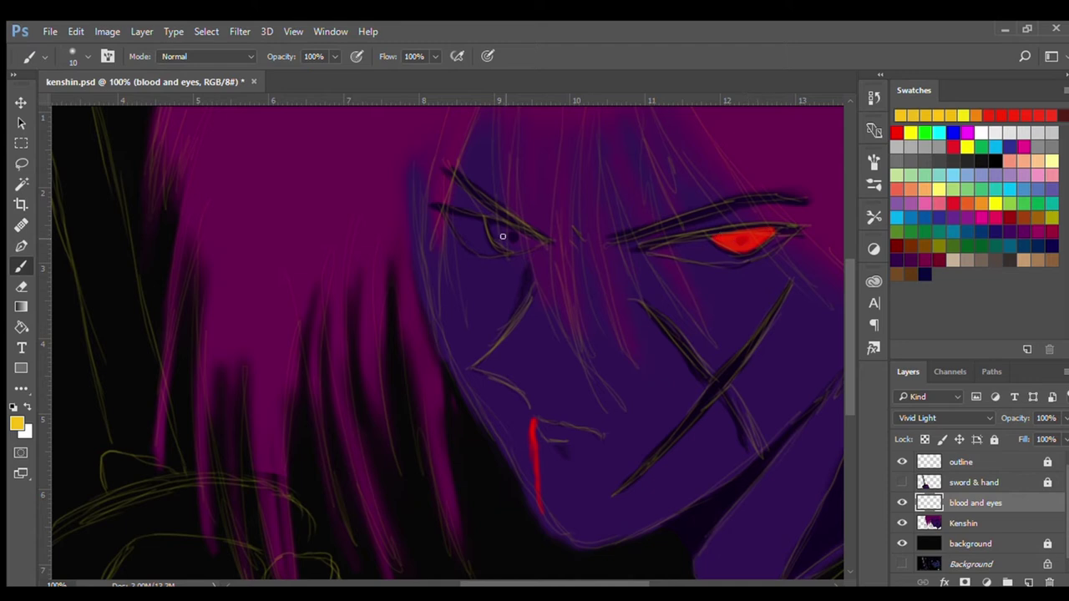
mouse_move(493, 225)
mouse_down()
mouse_move(534, 242)
mouse_move(499, 232)
mouse_up()
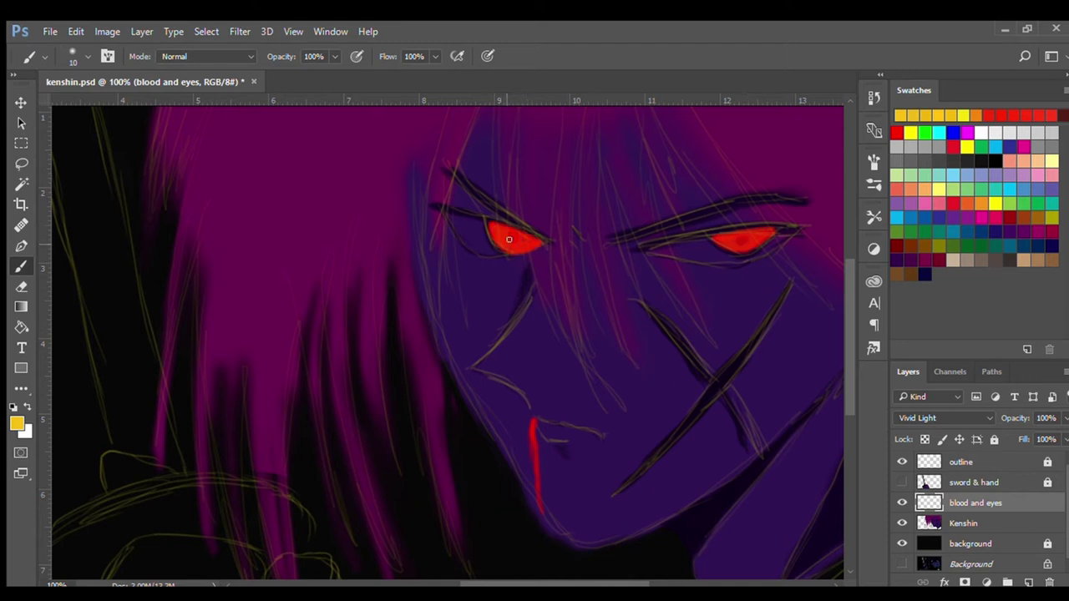
drag(716, 241, 725, 247)
key(ctrl+slash)
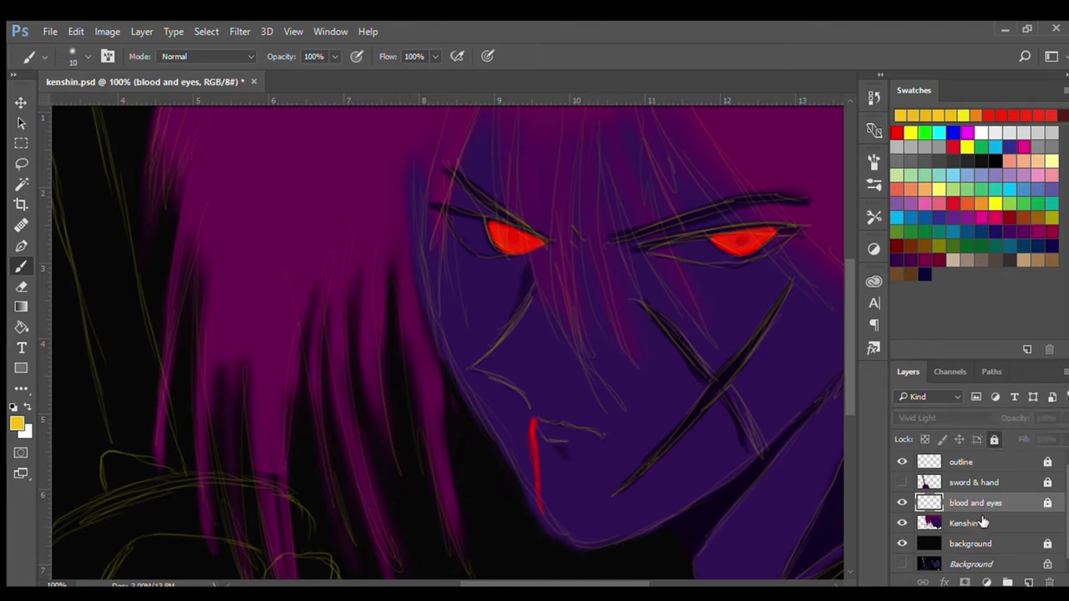
click(984, 521)
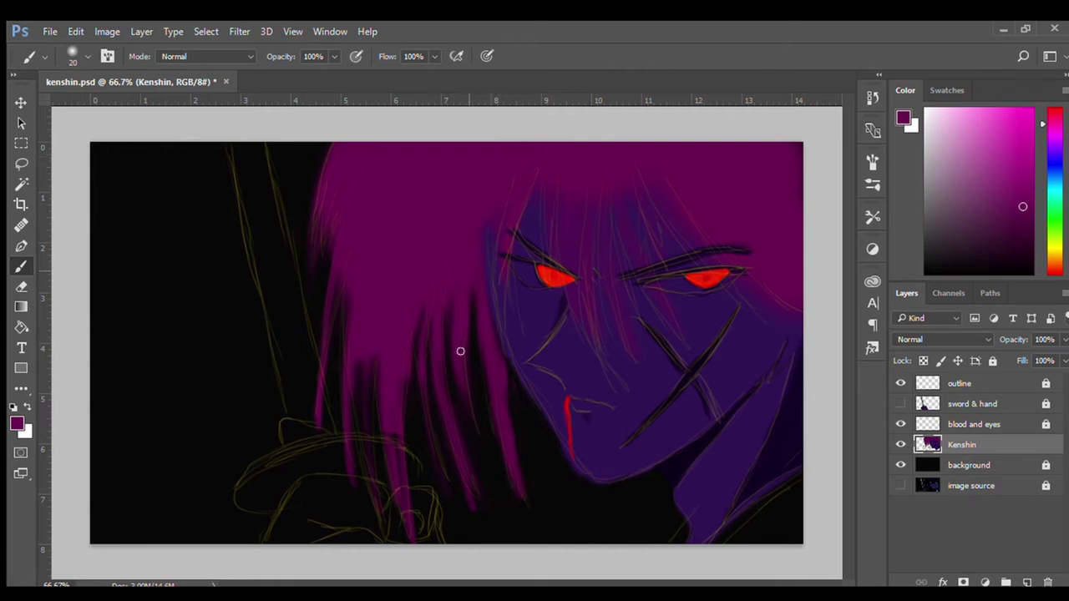
- Repaint thin hair strands in magenta and extend them downward at brush size 15
drag(461, 351, 473, 430)
drag(441, 320, 446, 410)
key(bracketleft)
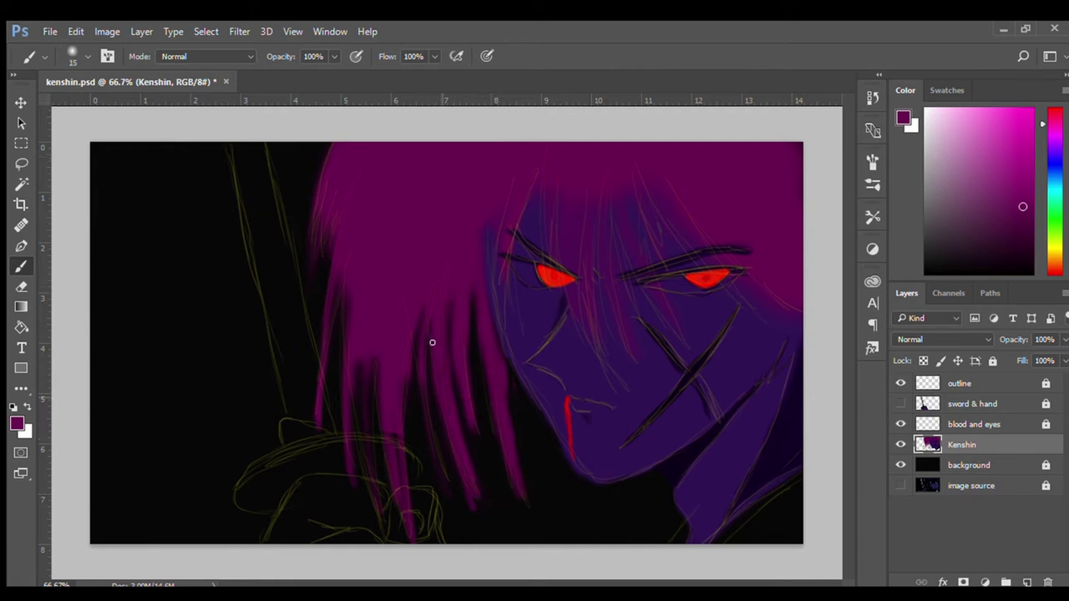
drag(419, 365, 449, 493)
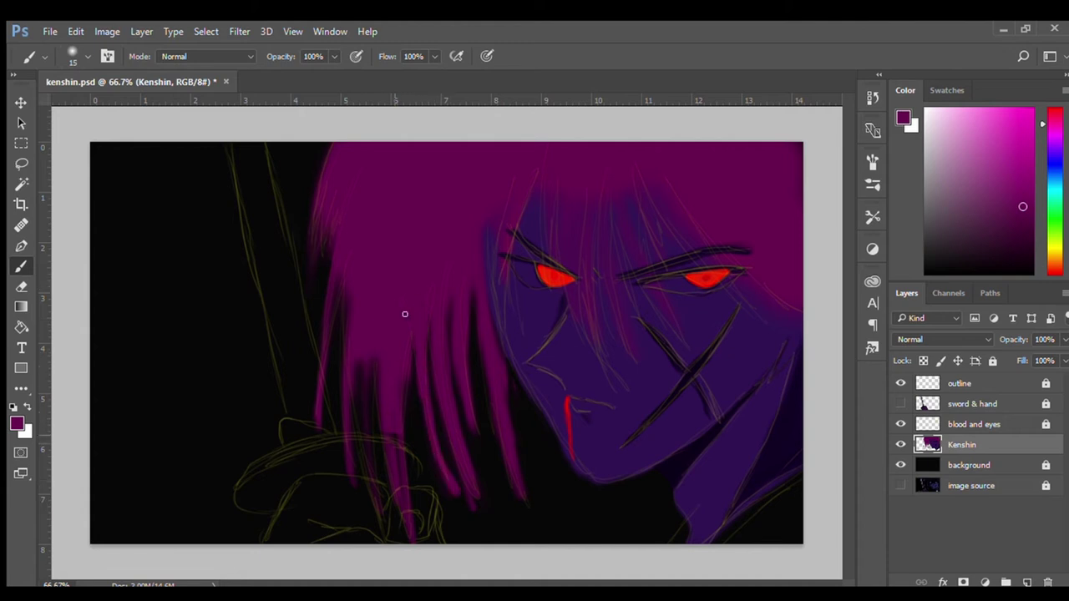
drag(404, 312, 392, 472)
drag(367, 361, 370, 476)
- Repaint the lower hair strands and the hair's left edge in magenta at size 20
key(bracketright)
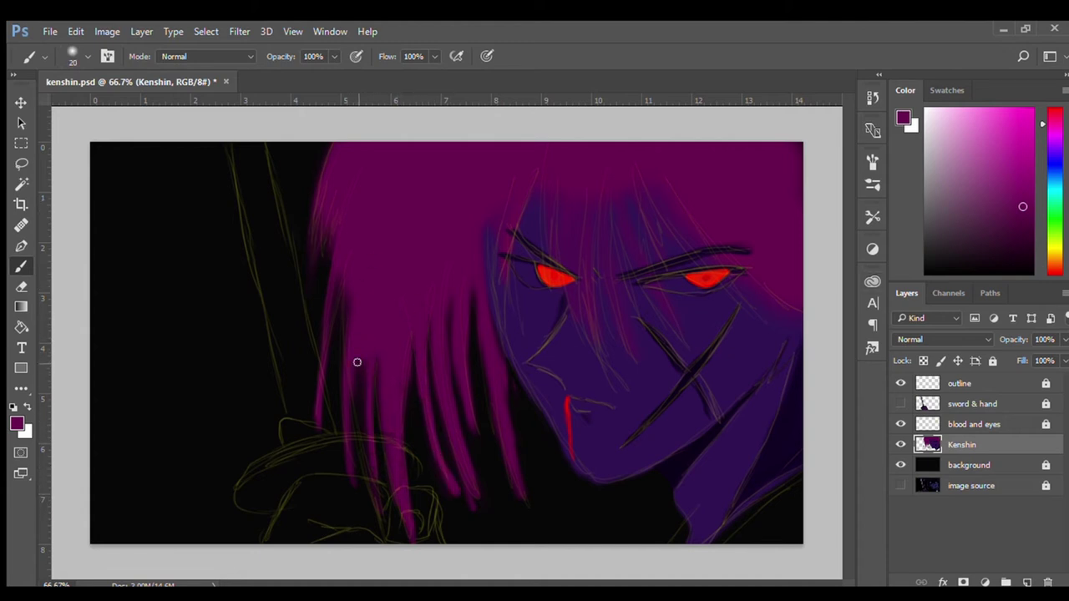
drag(356, 362, 375, 491)
key(bracketleft)
key(bracketleft)
key(bracketleft)
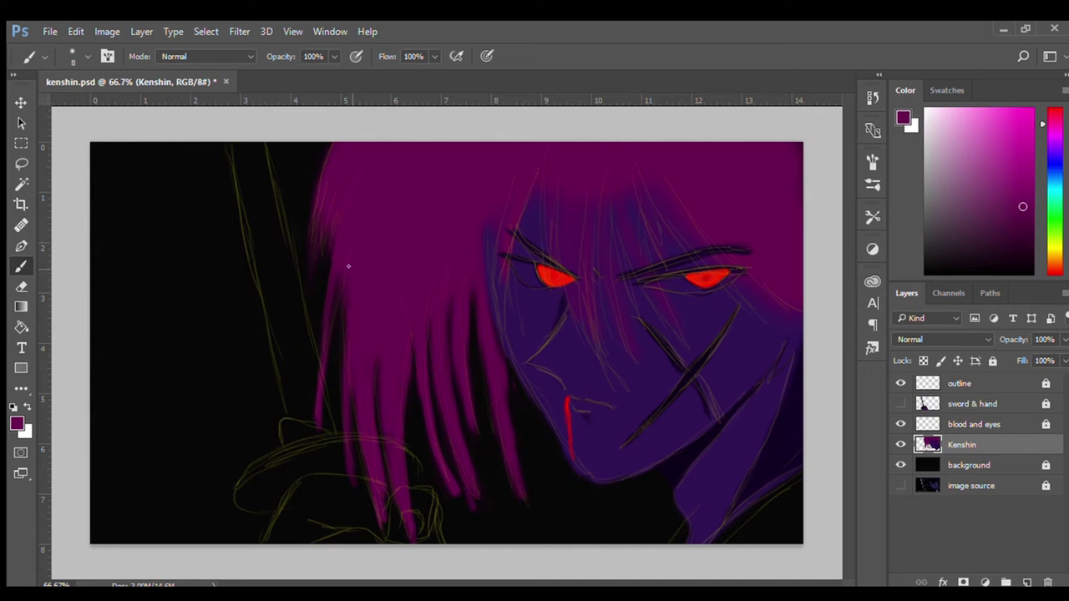
key(bracketright)
key(bracketright)
key(bracketright)
drag(331, 190, 319, 267)
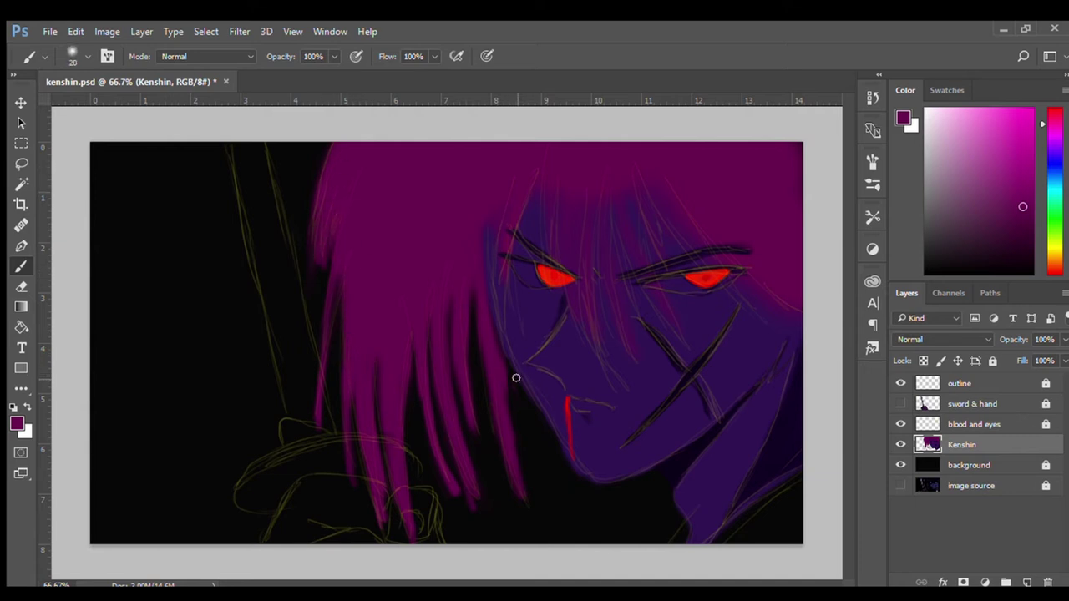
- Hide the outline sketch layer, zoom to 100% on the face, and pick near-black
alt+click(685, 376)
key(ctrl+plus)
drag(756, 282, 661, 298)
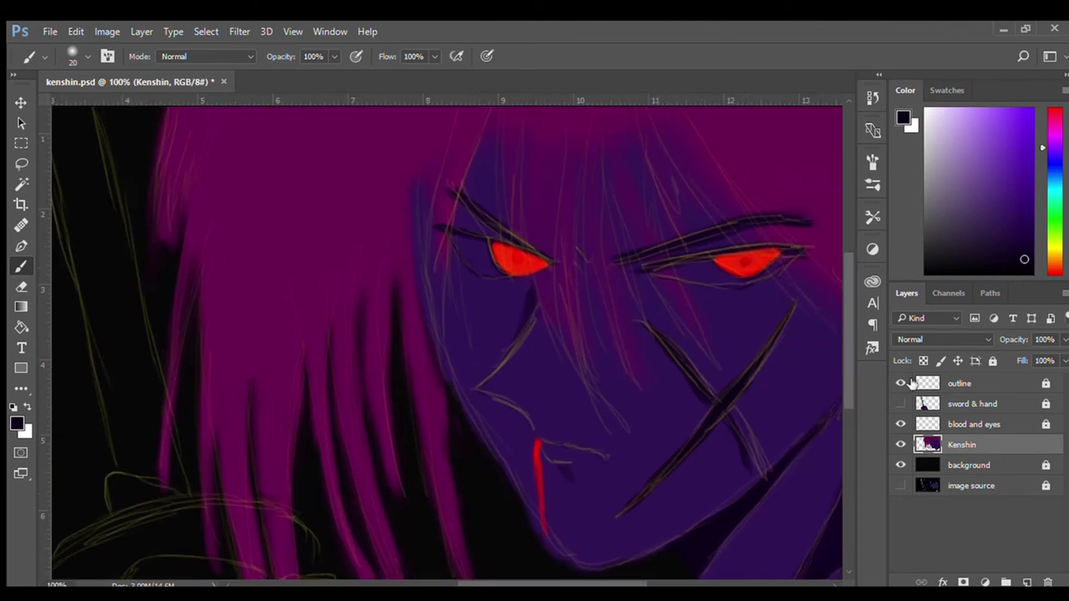
- At 200% zoom, darken the right eye's lower lid with a size-6 dark brush
key(bracketleft)
key(bracketleft)
key(bracketleft)
alt+click(683, 299)
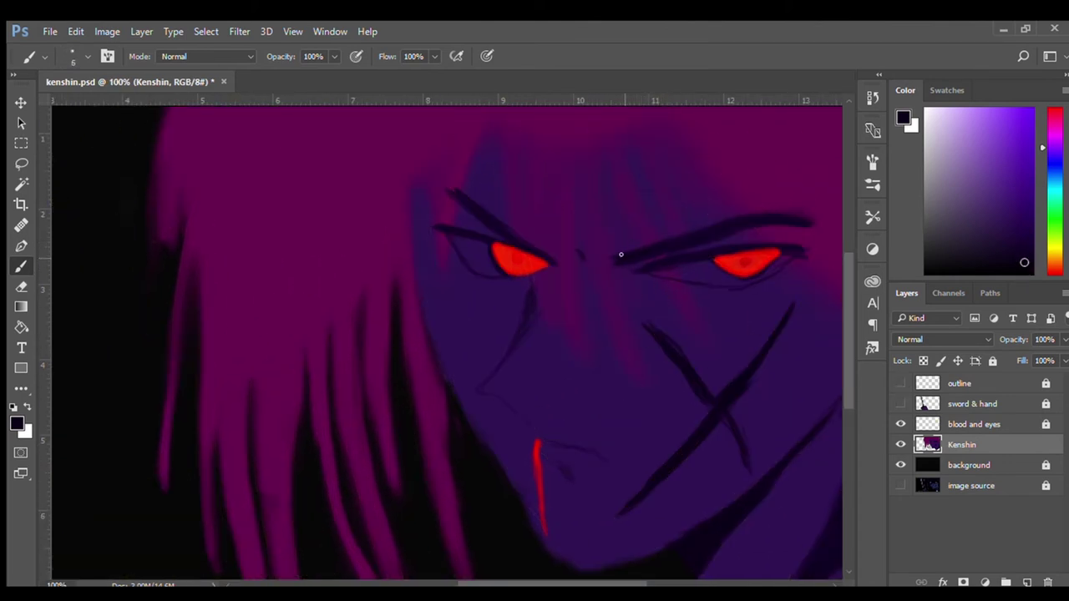
key(bracketleft)
key(bracketleft)
key(bracketleft)
key(bracketleft)
key(bracketleft)
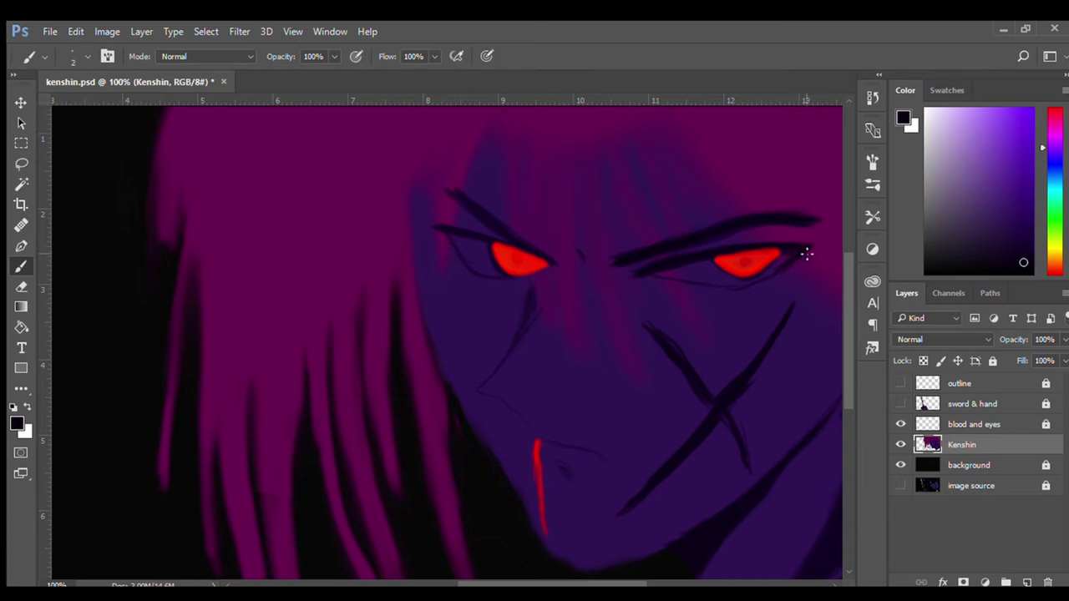
key(ctrl+plus)
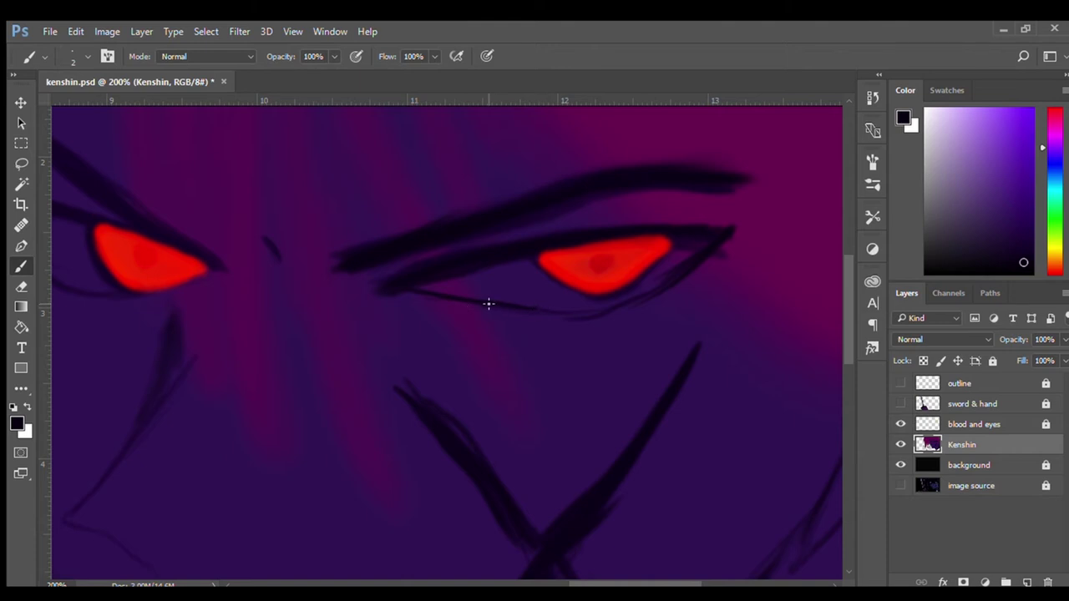
drag(471, 303, 596, 310)
- Fill the right eye's white area, corner and lower lid with dark grey-purple
click(929, 246)
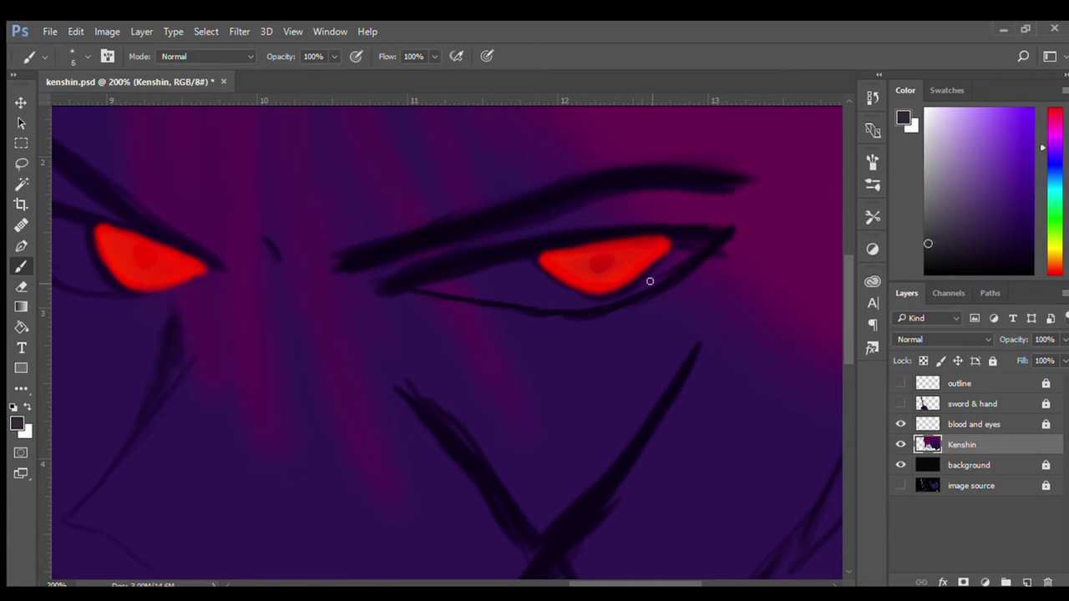
mouse_move(648, 279)
mouse_down()
mouse_move(699, 243)
mouse_move(687, 243)
mouse_up()
mouse_move(636, 284)
mouse_down()
mouse_move(481, 277)
mouse_move(523, 262)
mouse_move(560, 291)
mouse_move(522, 293)
mouse_up()
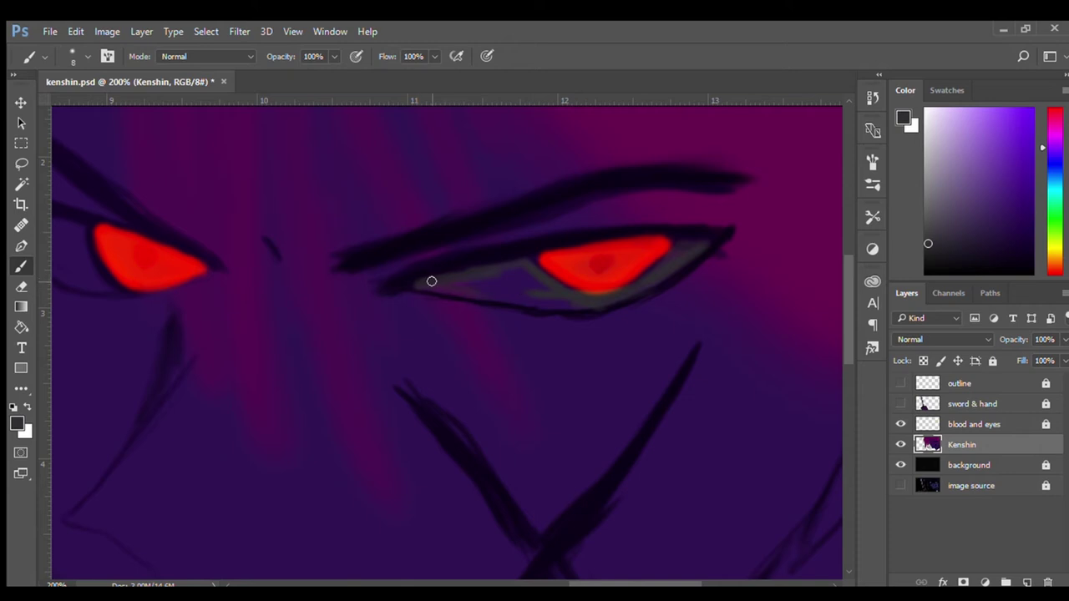
drag(431, 281, 558, 303)
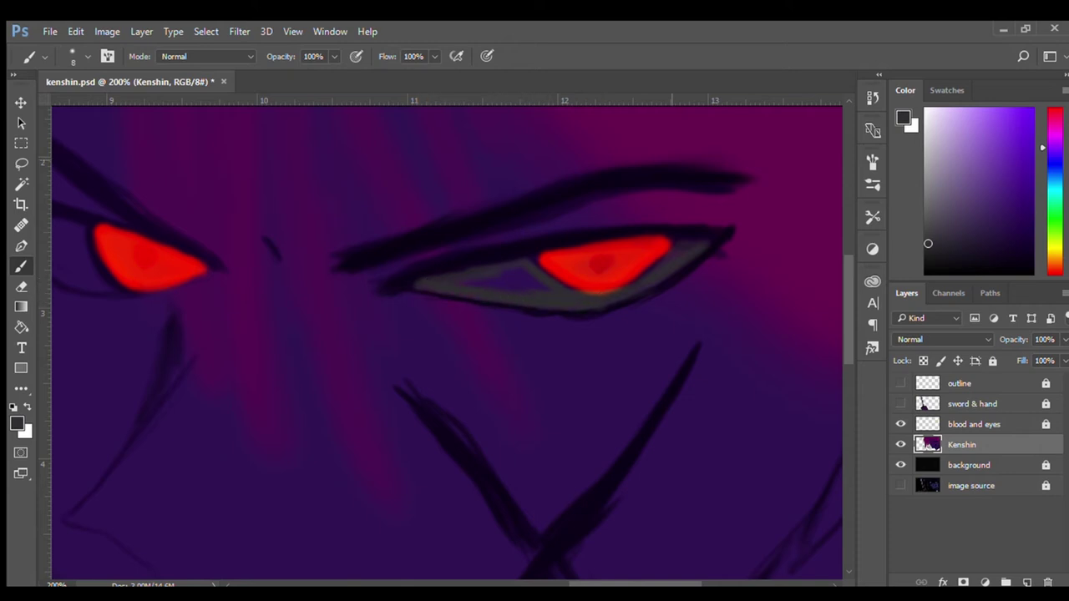
key(bracketright)
key(bracketright)
drag(449, 281, 515, 286)
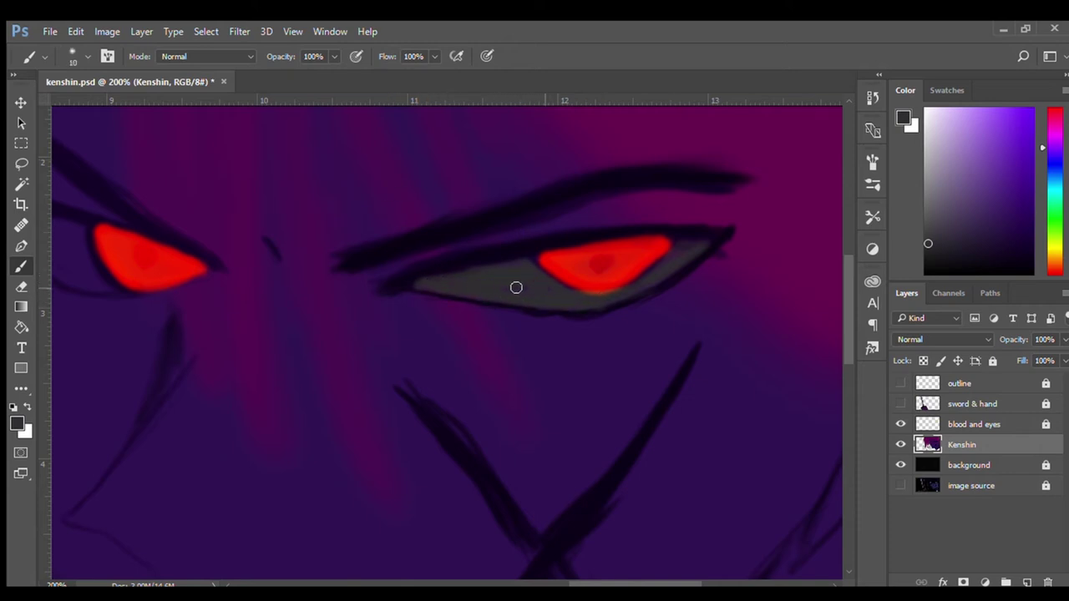
- Outline and fill the left eye's white area with grey, then pick dark navy and zoom out
drag(233, 306, 470, 317)
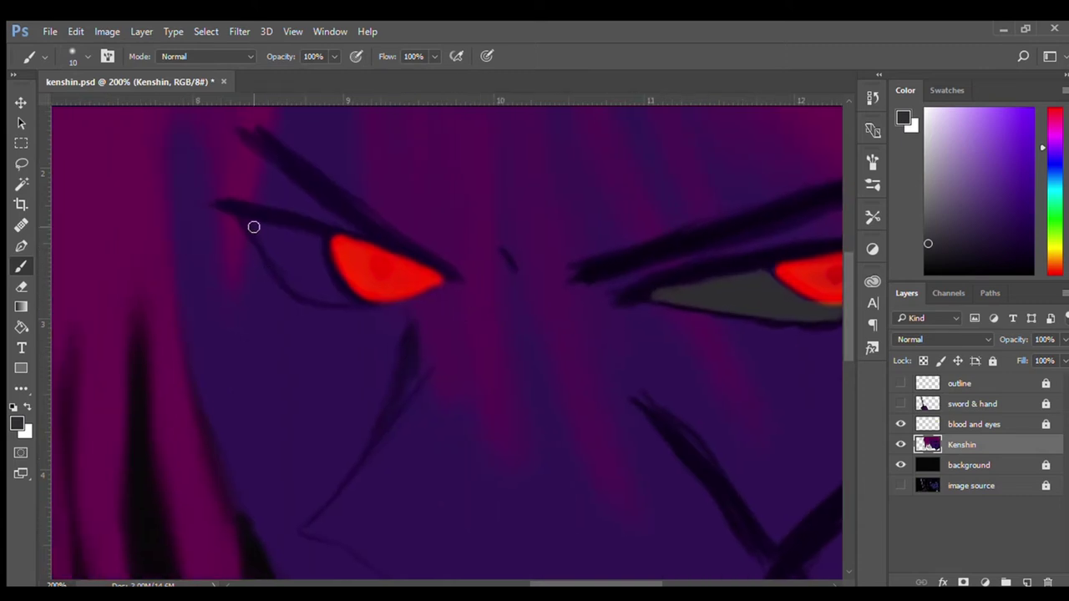
mouse_move(251, 225)
mouse_down()
mouse_move(311, 242)
mouse_move(326, 294)
mouse_move(334, 289)
mouse_move(266, 252)
mouse_move(337, 297)
mouse_up()
key(bracketleft)
key(bracketleft)
key(bracketleft)
key(bracketleft)
key(bracketleft)
key(bracketright)
key(bracketright)
key(bracketright)
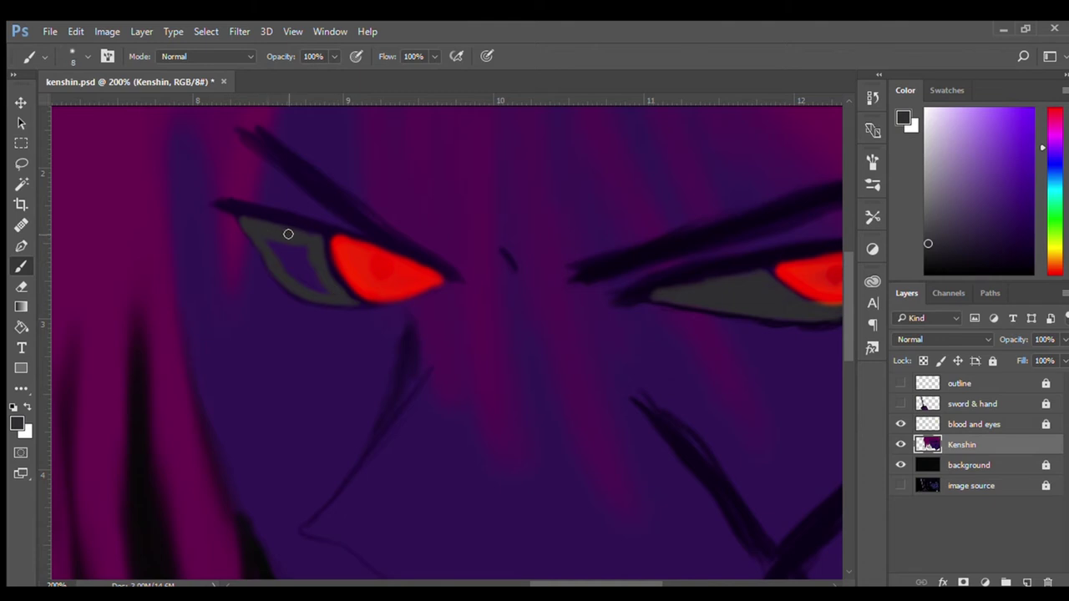
mouse_move(286, 231)
mouse_down()
mouse_move(313, 241)
mouse_move(276, 253)
mouse_move(310, 275)
mouse_up()
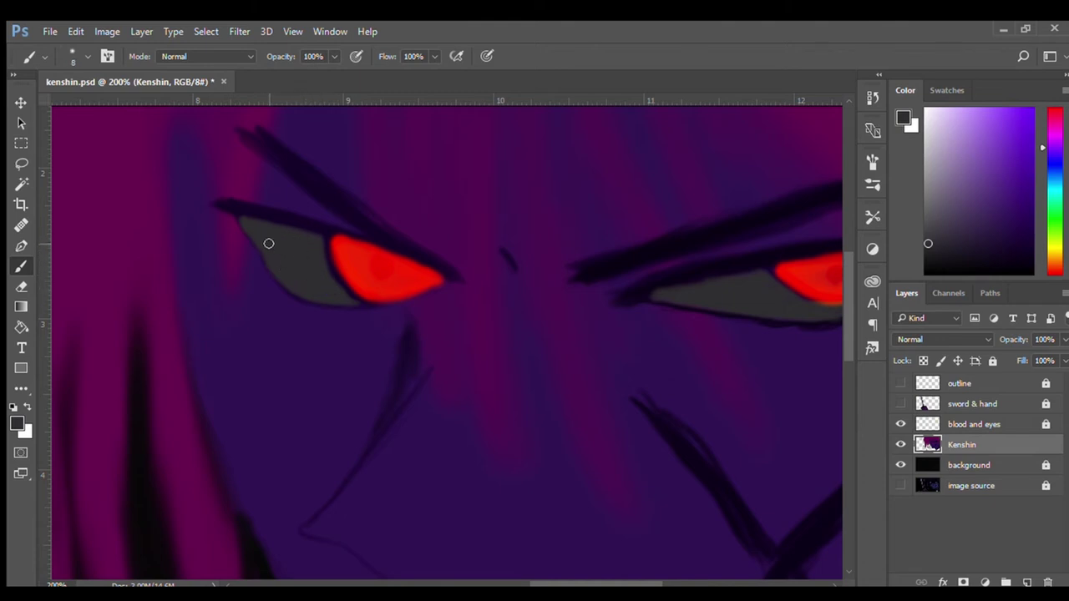
alt+click(257, 204)
key(ctrl+minus)
key(ctrl+minus)
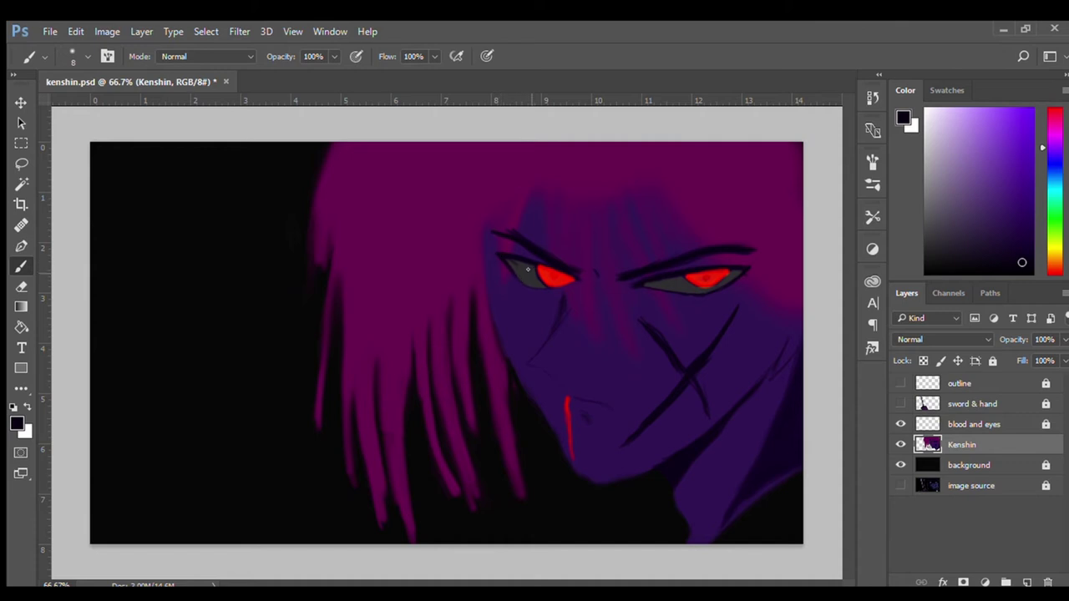
- Touch up the left eye's upper lid line, switch to near-black, and save
key(bracketleft)
key(bracketleft)
key(bracketleft)
key(bracketright)
key(bracketright)
key(bracketright)
drag(494, 253, 516, 256)
key(bracketleft)
key(bracketleft)
key(bracketleft)
alt+click(519, 268)
key(bracketright)
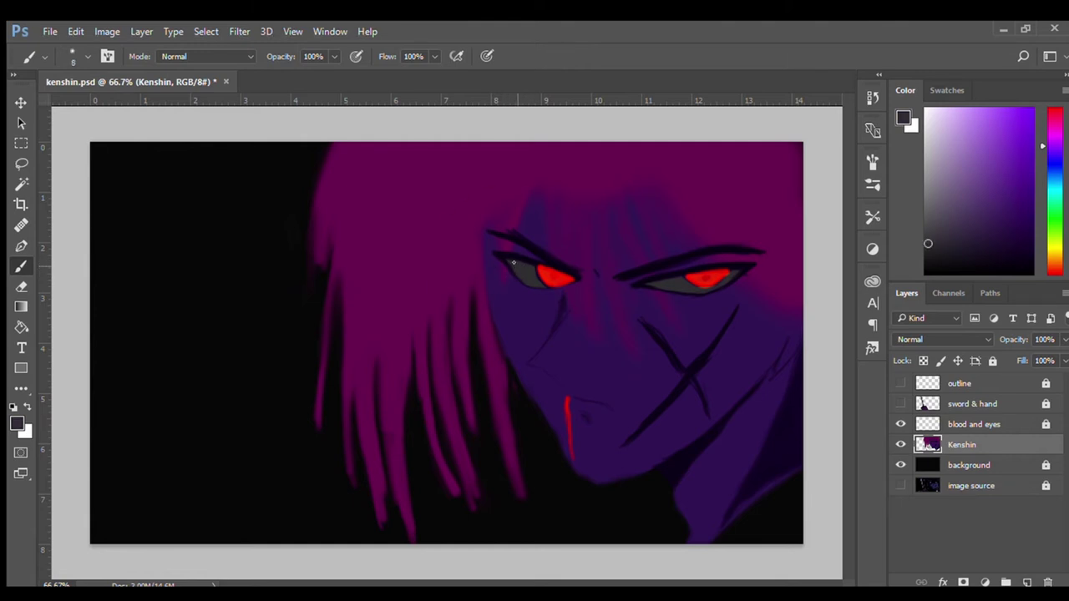
alt+click(659, 268)
key(ctrl+s)
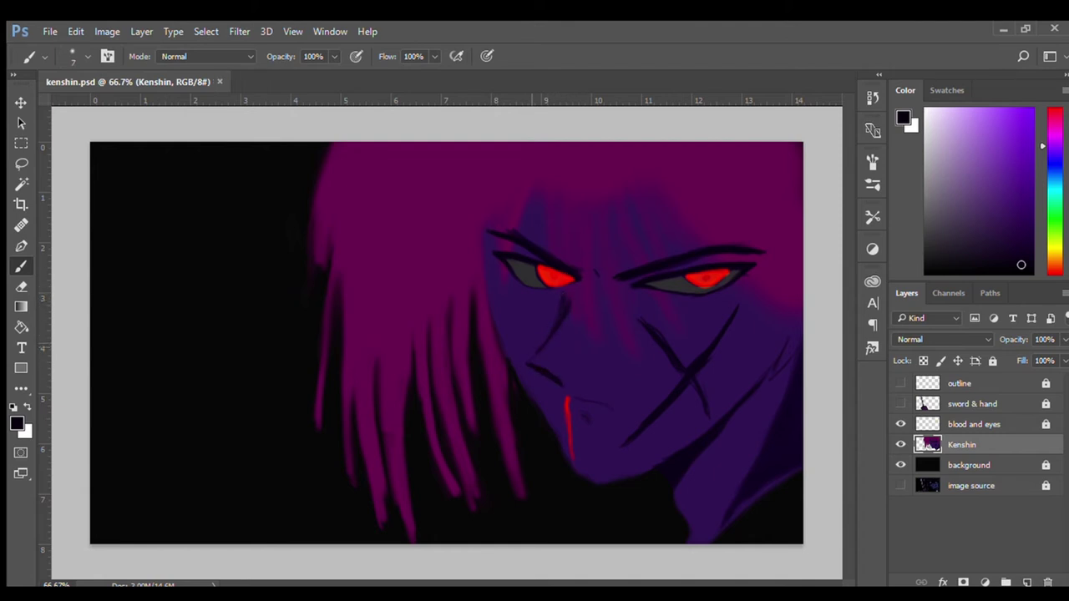
- Extend the nose line, mark below the lips, thicken the X scar, and save kenshin.psd
drag(546, 344, 527, 364)
key(bracketleft)
key(bracketleft)
drag(576, 408, 586, 417)
key(bracketright)
key(bracketright)
key(bracketright)
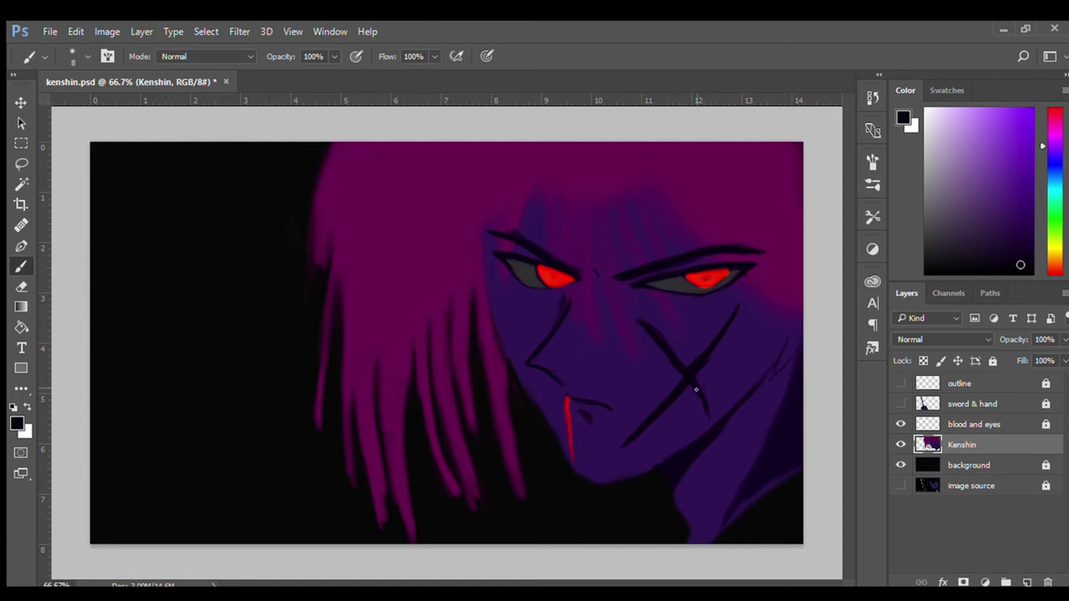
drag(696, 389, 711, 416)
key(ctrl+s)
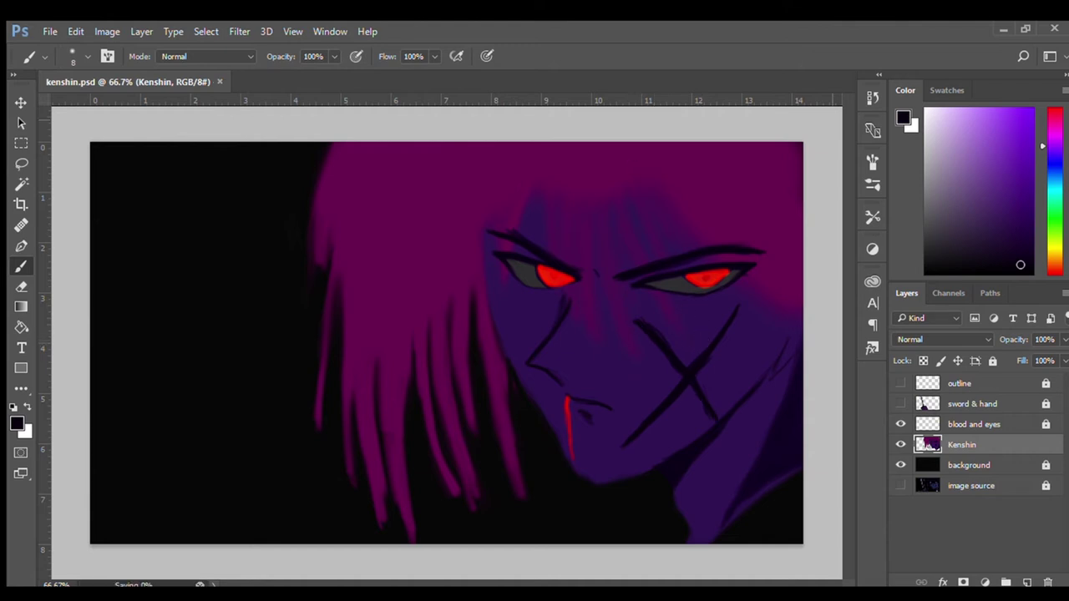
- Sample dark purple from the face at 87% opacity and size 10, then pick near-black purple
alt+click(730, 371)
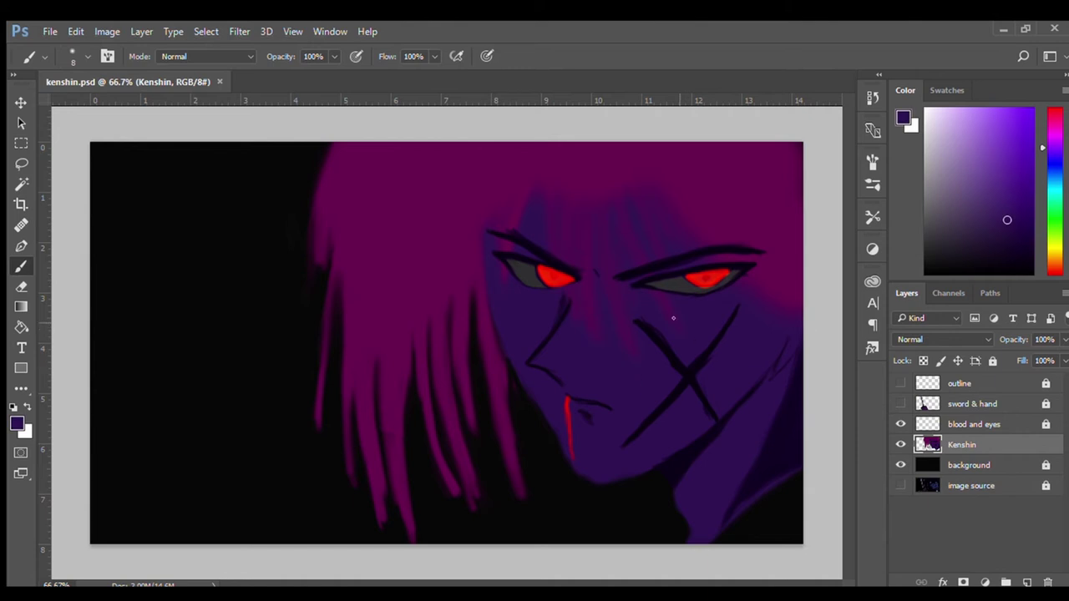
key(8)
key(7)
key(bracketright)
key(bracketright)
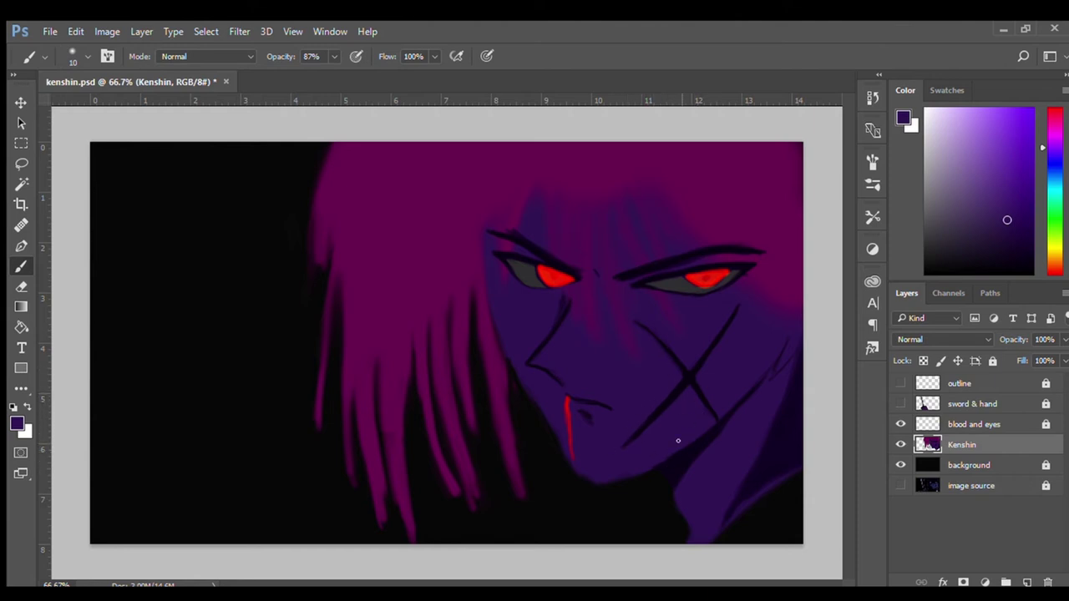
alt+click(672, 388)
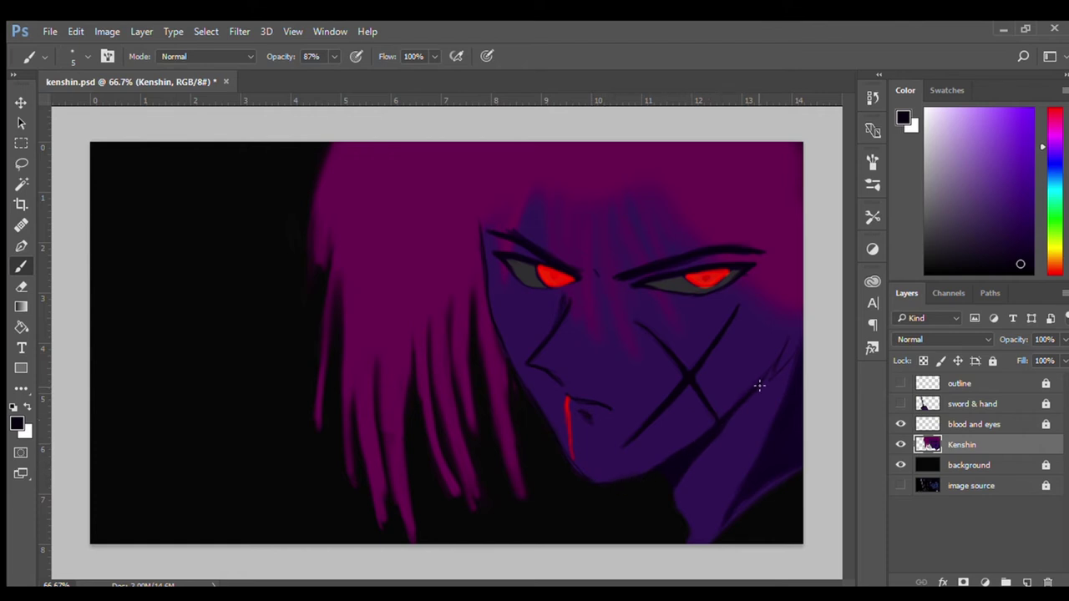
- Pick dark magenta at 90% opacity, show the outline sketch again, and add a new layer
alt+click(782, 272)
key(9)
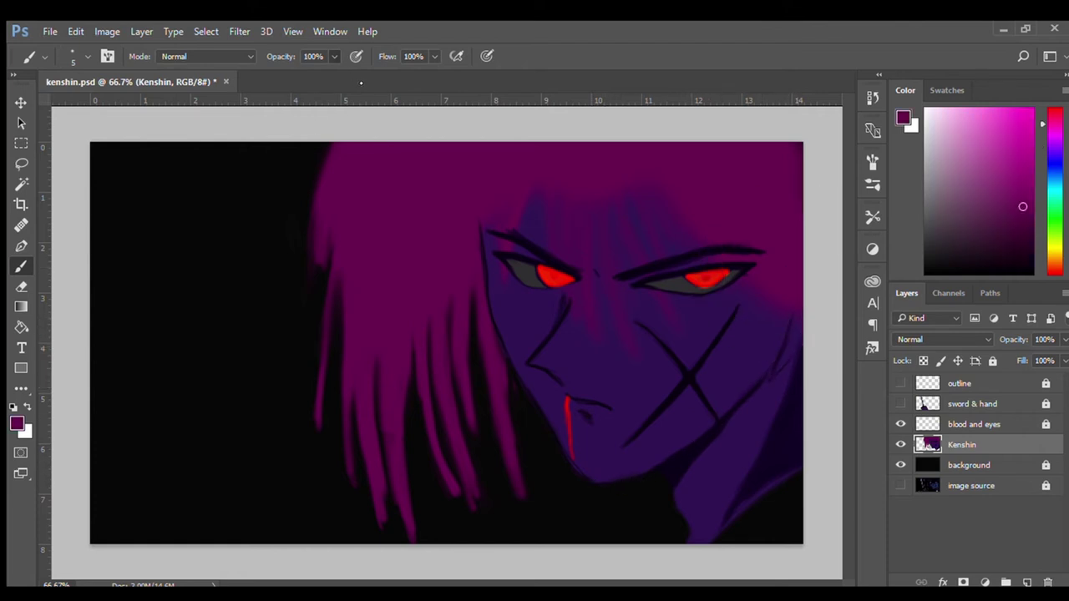
key(bracketright)
key(bracketright)
key(bracketright)
key(ctrl+comma)
key(bracketright)
key(bracketright)
key(bracketright)
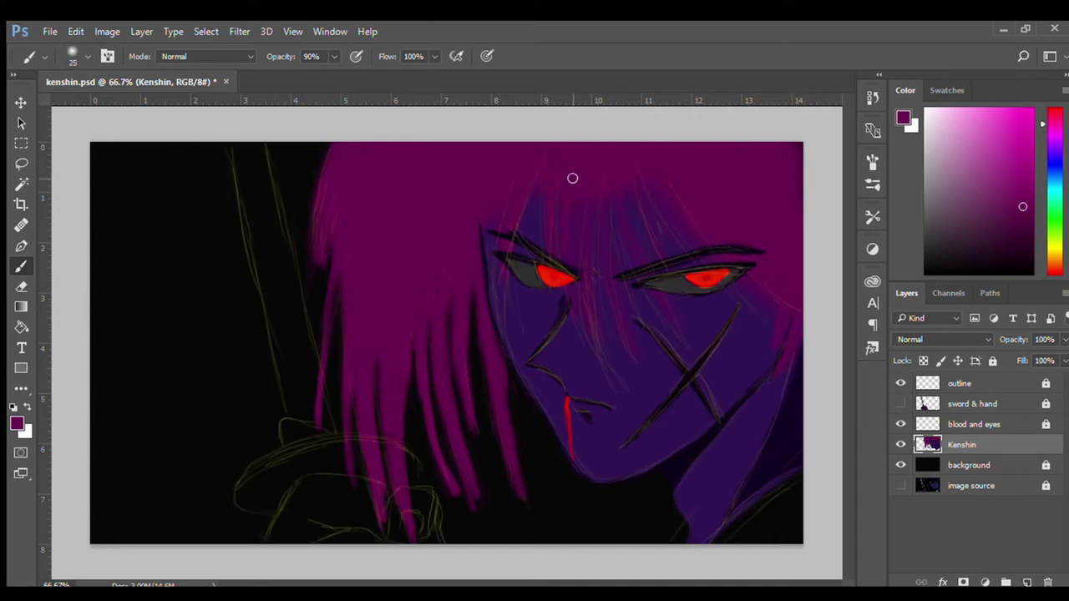
key(bracketleft)
key(bracketleft)
key(bracketleft)
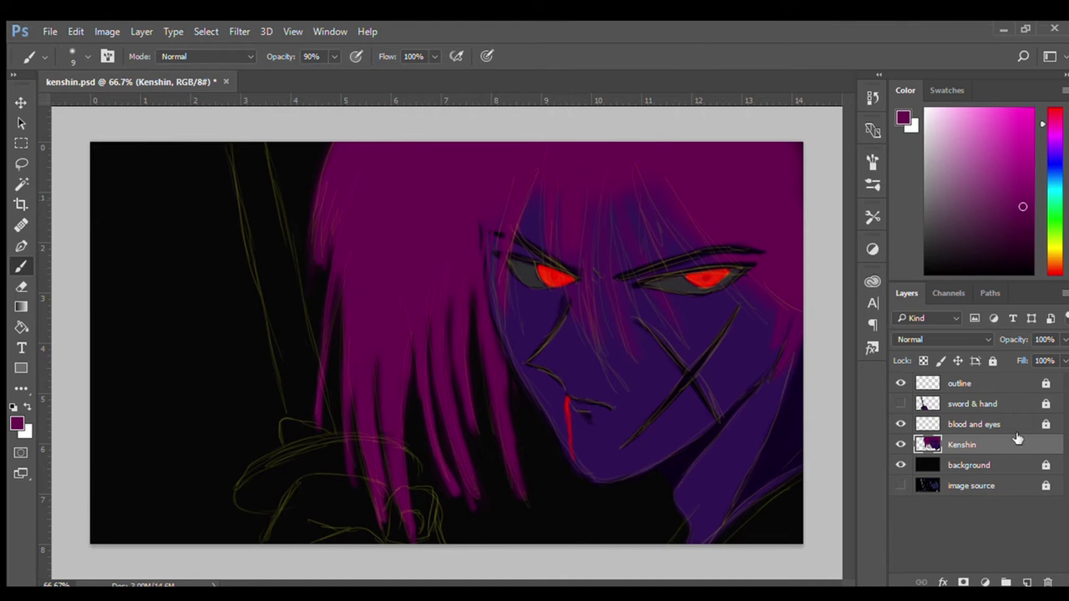
click(1027, 582)
- Rename the new layer to 'hair' and hide the Kenshin and blood-and-eyes layers
double_click(960, 444)
text(hair)
key(Return)
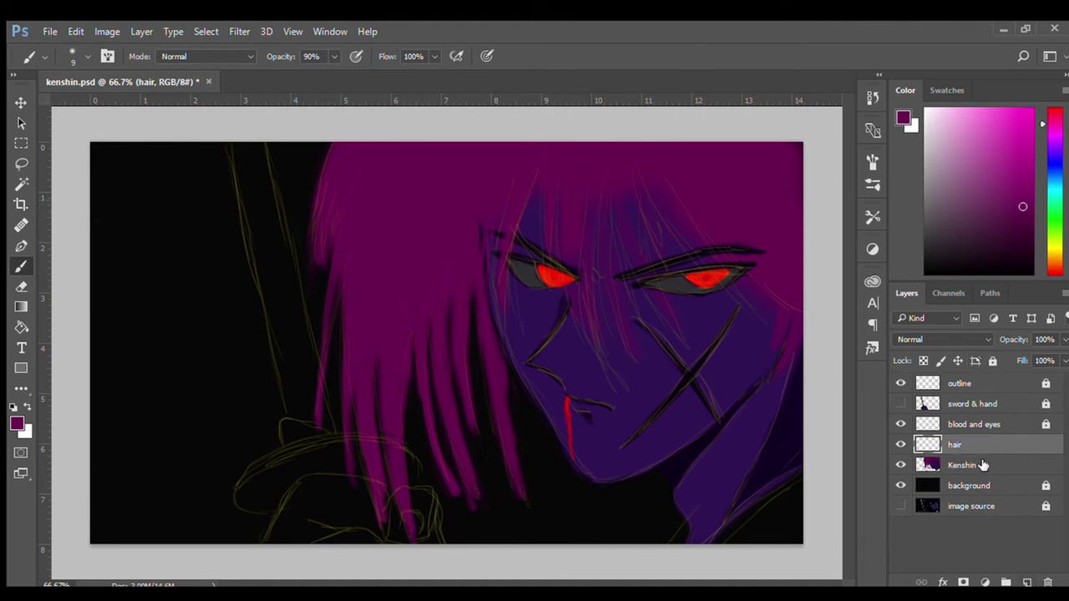
click(923, 465)
key(alt+bracketright)
click(902, 465)
click(900, 424)
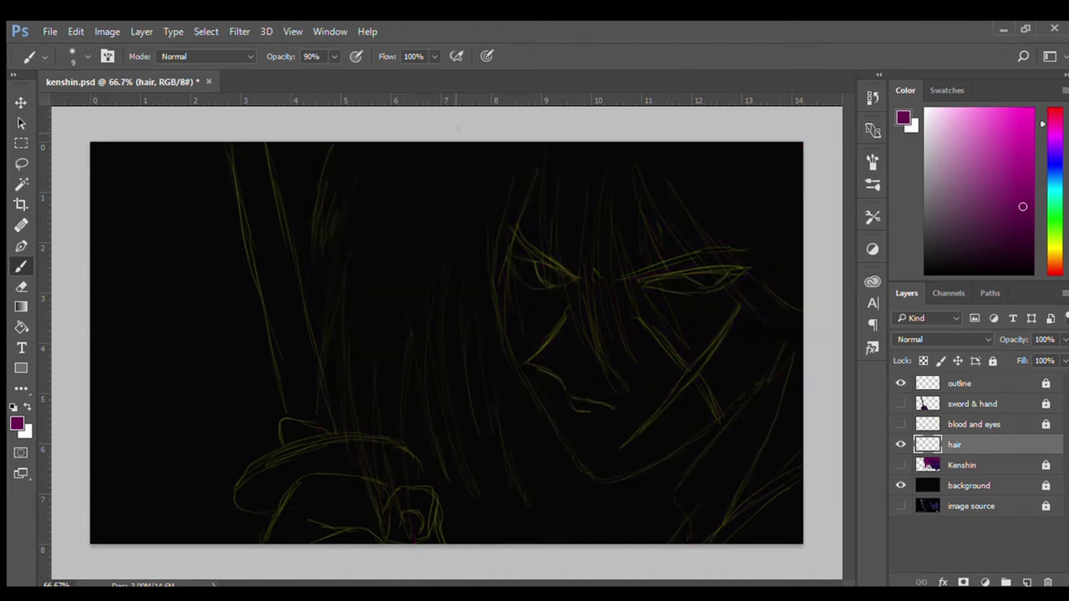
- Paint dark purple strands down the hair's left lock toward the hand, sizes 10–20
click(1032, 234)
drag(349, 179, 362, 132)
mouse_move(342, 196)
mouse_down()
mouse_move(370, 136)
mouse_move(309, 252)
mouse_up()
key(bracketleft)
key(bracketleft)
key(bracketleft)
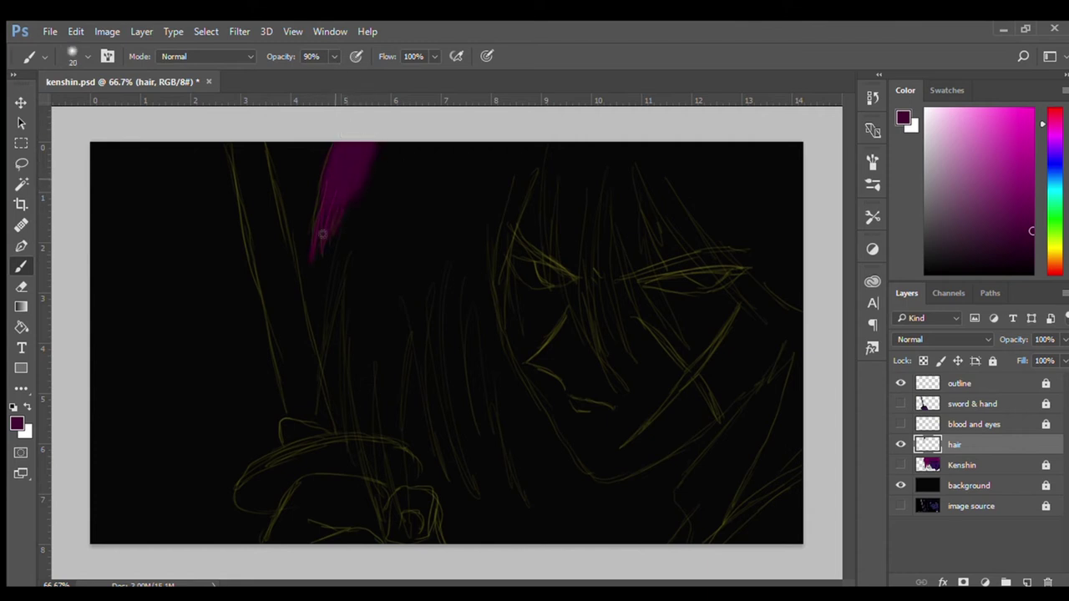
drag(357, 150, 345, 259)
key(bracketright)
key(bracketright)
drag(331, 248, 327, 336)
drag(358, 215, 367, 446)
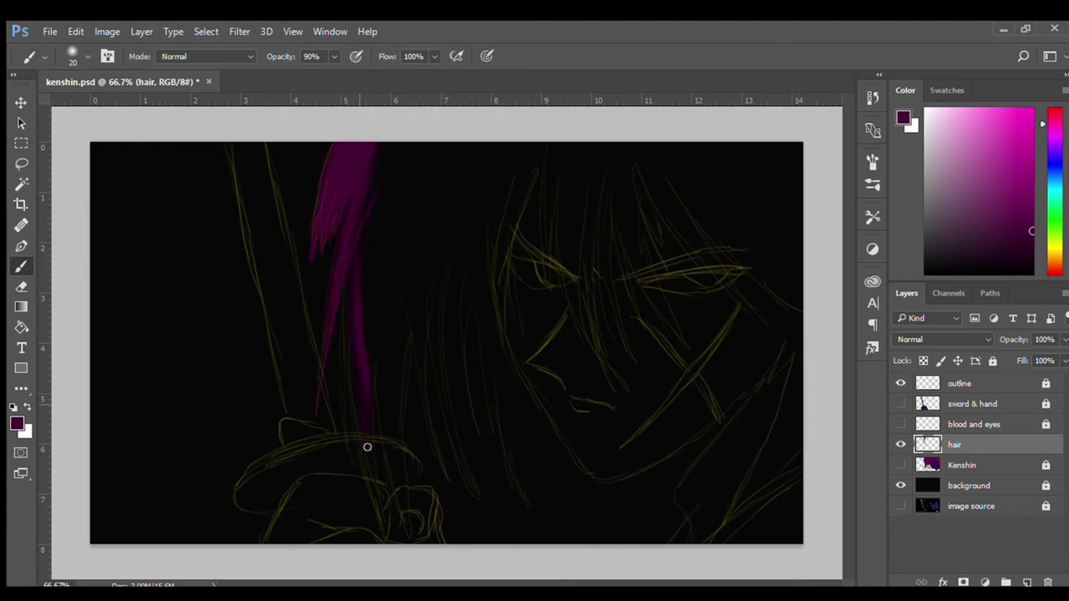
drag(372, 275, 358, 439)
mouse_move(354, 393)
mouse_down()
mouse_move(348, 298)
mouse_move(392, 312)
mouse_move(370, 184)
mouse_move(406, 228)
mouse_move(431, 437)
mouse_up()
- Add thin purple strands along the lock's right edge at brush size 15
key(bracketleft)
key(bracketleft)
key(bracketright)
key(bracketright)
key(bracketright)
key(bracketleft)
key(bracketleft)
key(bracketleft)
drag(438, 250, 459, 445)
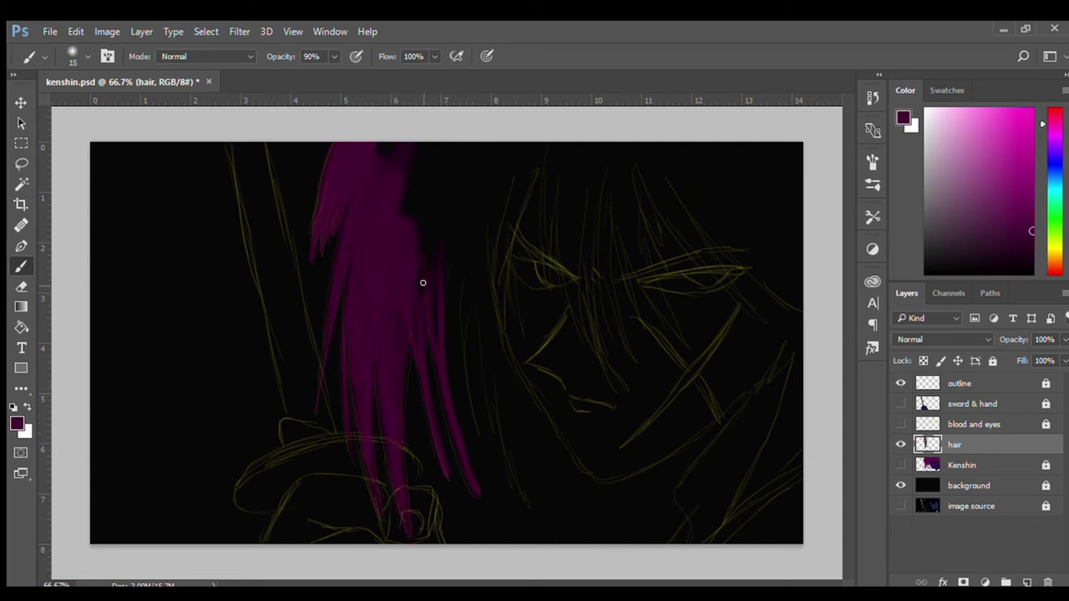
drag(468, 239, 480, 492)
drag(470, 269, 528, 496)
- Paint strands across the top of the head, briefly hiding the outline sketch to check
key(bracketright)
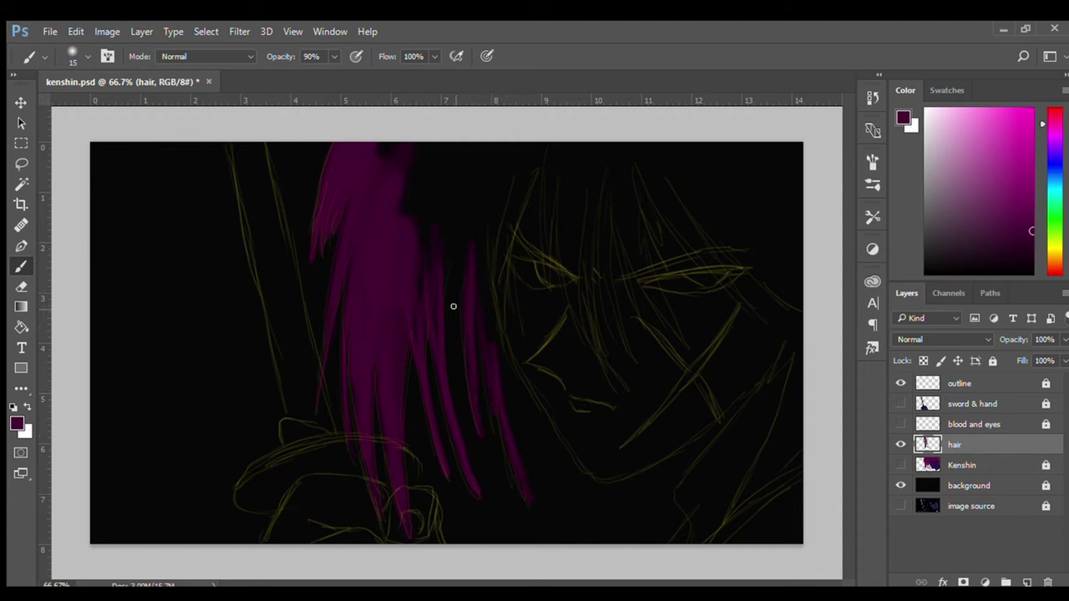
mouse_move(461, 165)
mouse_down()
mouse_move(423, 264)
mouse_move(422, 194)
mouse_up()
key(bracketright)
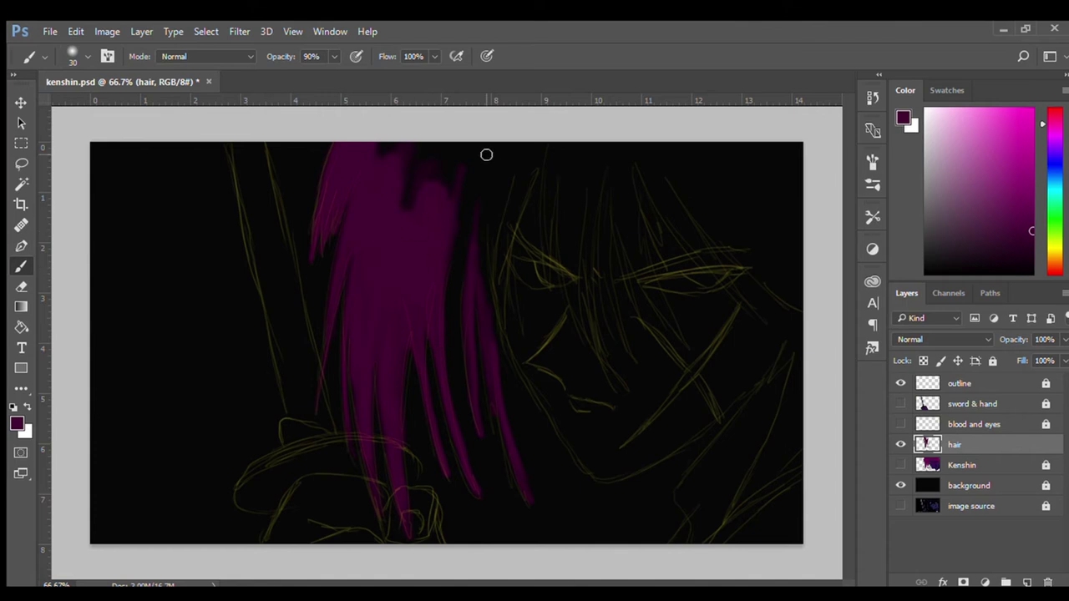
drag(528, 160, 489, 199)
key(bracketleft)
click(902, 382)
click(902, 382)
key(bracketleft)
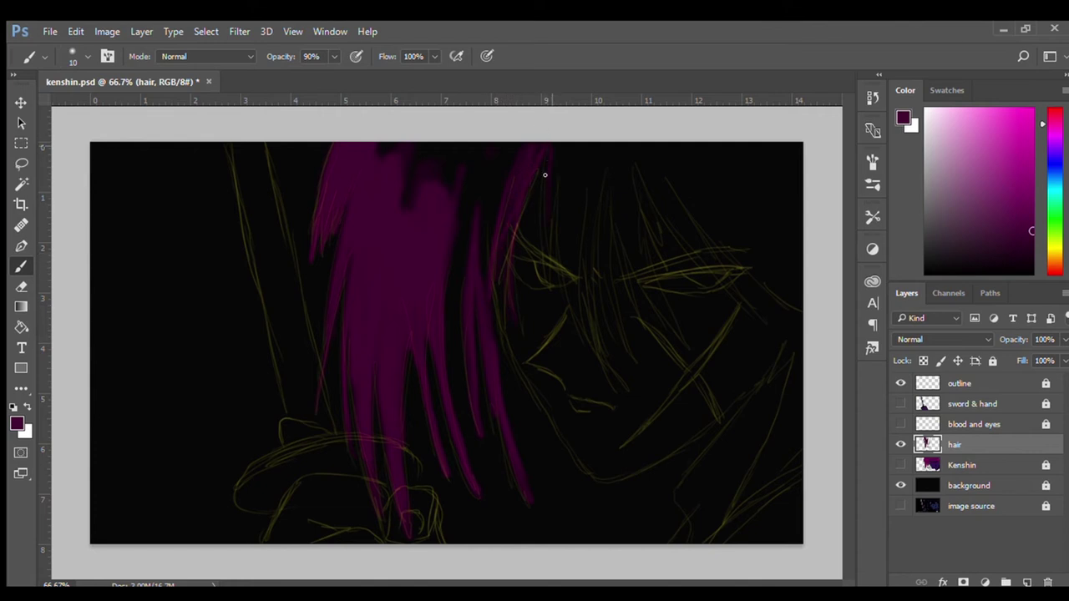
- Paint thin and wide strands from the top edge down over the face's right side
drag(552, 150, 543, 233)
key(bracketright)
key(bracketright)
key(bracketright)
mouse_move(576, 145)
mouse_down()
mouse_move(573, 197)
mouse_move(625, 386)
mouse_up()
key(bracketleft)
key(bracketleft)
key(bracketleft)
key(bracketright)
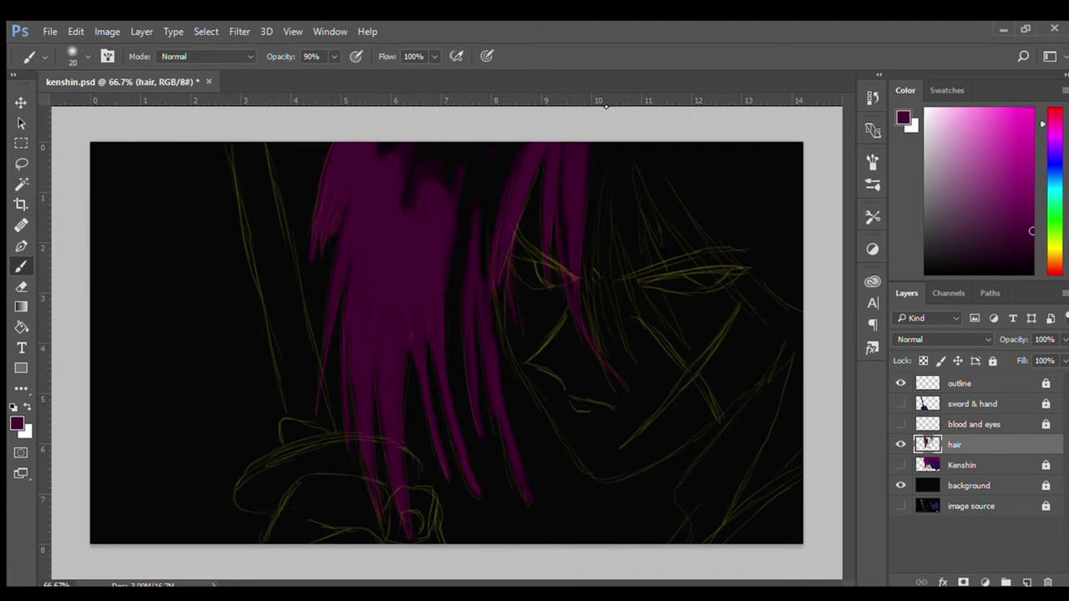
key(bracketleft)
key(bracketleft)
key(bracketleft)
drag(598, 149, 593, 265)
key(bracketright)
drag(607, 204, 634, 356)
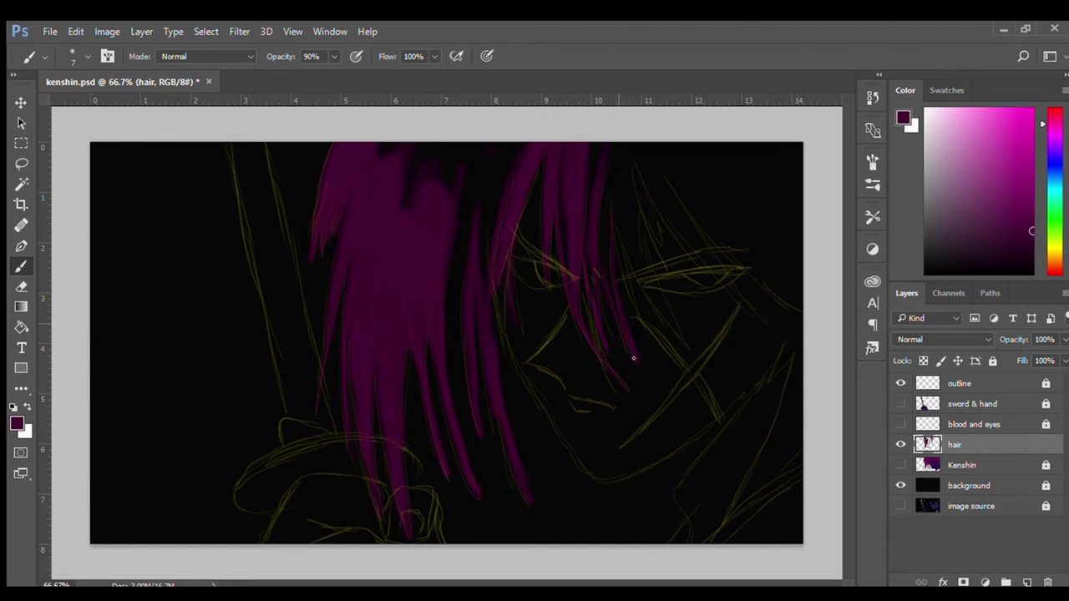
key(bracketleft)
mouse_move(632, 202)
mouse_down()
mouse_move(661, 312)
mouse_move(681, 338)
mouse_up()
- Sweep strands toward the right canvas edge, then show the Kenshin layer and hide hair
key(bracketright)
key(bracketright)
key(bracketright)
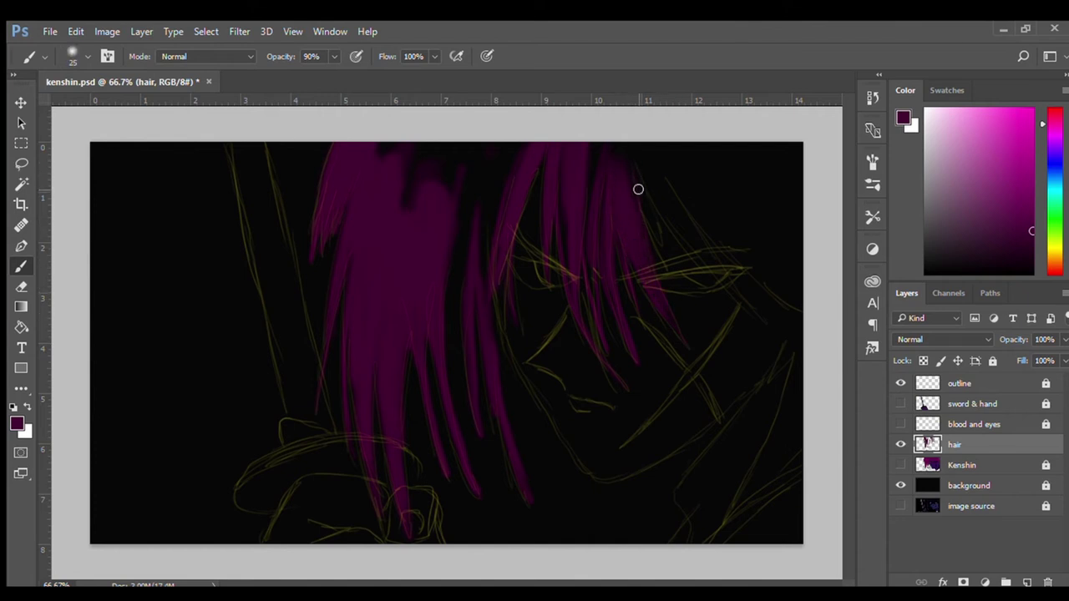
drag(638, 189, 660, 237)
key(bracketleft)
key(bracketleft)
key(bracketleft)
key(bracketright)
key(bracketright)
mouse_move(662, 192)
mouse_down()
mouse_move(712, 208)
mouse_move(737, 251)
mouse_move(801, 251)
mouse_up()
key(bracketright)
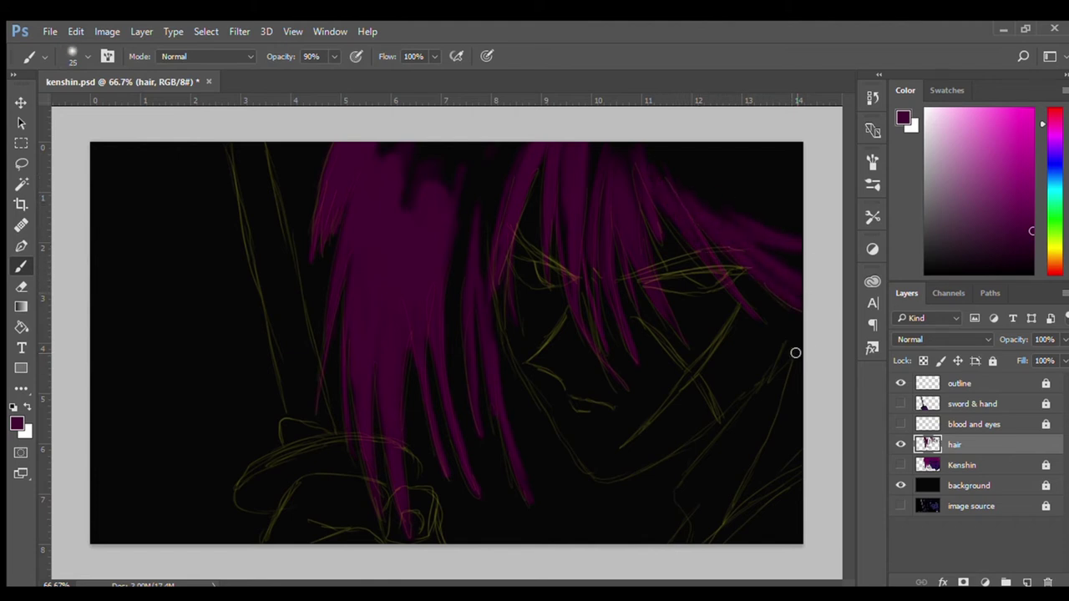
key(bracketleft)
key(bracketleft)
key(bracketleft)
key(bracketright)
key(bracketright)
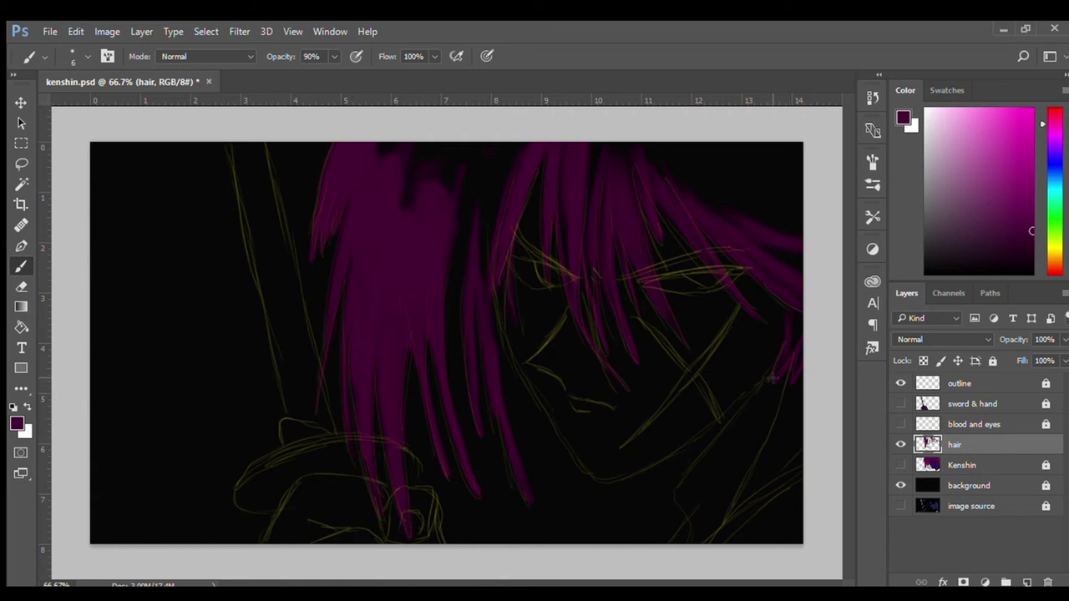
drag(769, 381, 784, 311)
key(bracketright)
key(bracketright)
key(bracketright)
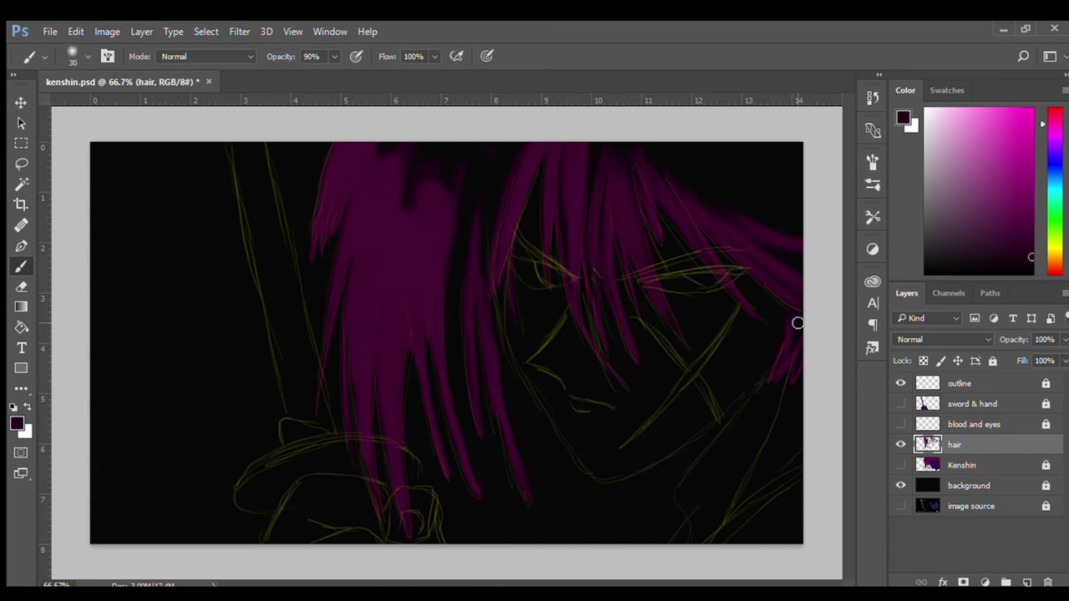
key(bracketleft)
key(bracketleft)
click(900, 465)
click(900, 444)
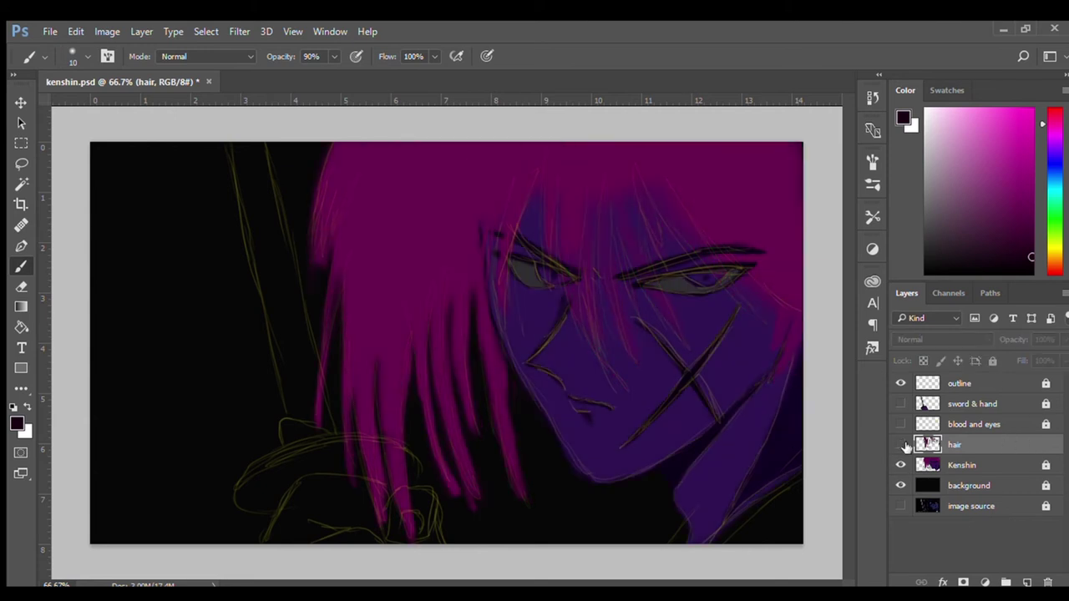
- On the Kenshin layer, erase the magenta hair left of the face
click(1021, 465)
key(e)
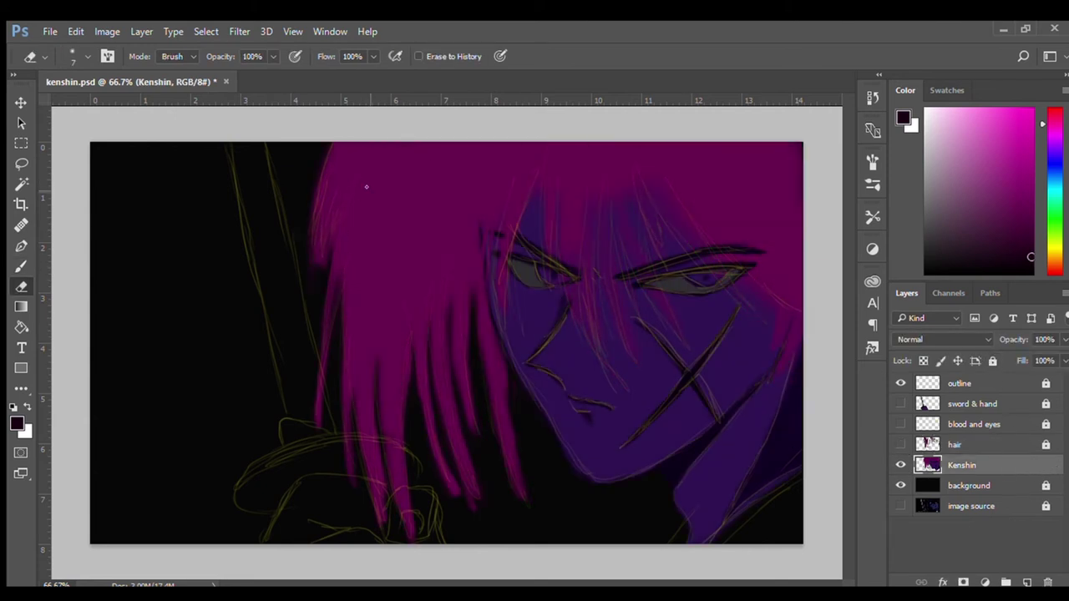
mouse_move(349, 170)
mouse_down()
mouse_move(336, 380)
mouse_move(379, 494)
mouse_move(394, 125)
mouse_move(418, 413)
mouse_move(501, 467)
mouse_move(489, 418)
mouse_move(490, 112)
mouse_move(440, 333)
mouse_move(517, 167)
mouse_move(765, 167)
mouse_move(816, 269)
mouse_move(543, 159)
mouse_up()
key(bracketright)
- Sample the face's dark purple and paint it over the magenta at the hair's top, at full opacity
key(b)
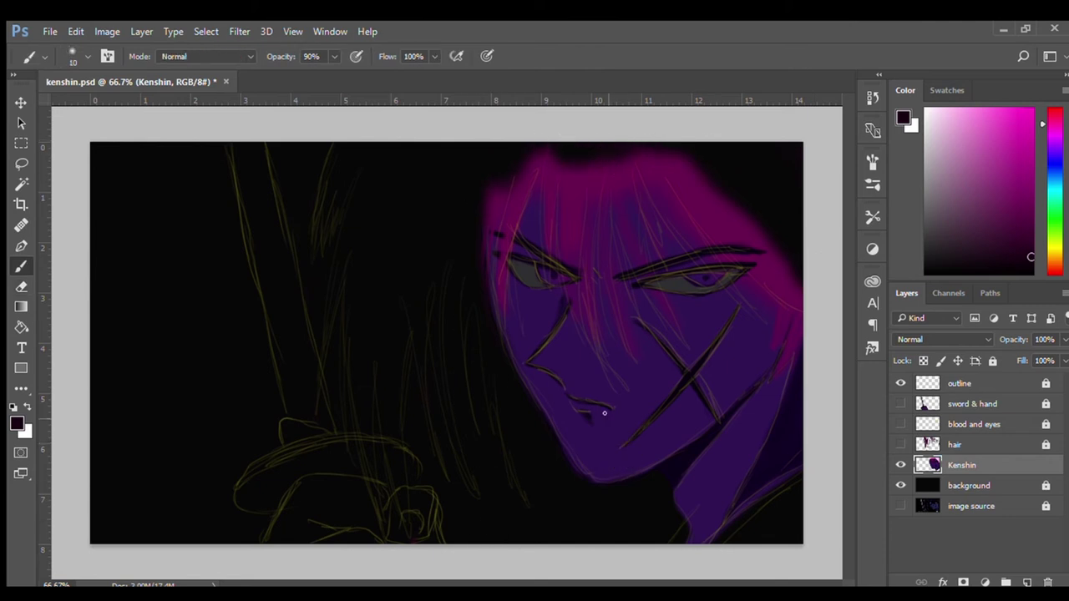
alt+click(574, 357)
key(bracketright)
key(bracketright)
key(bracketright)
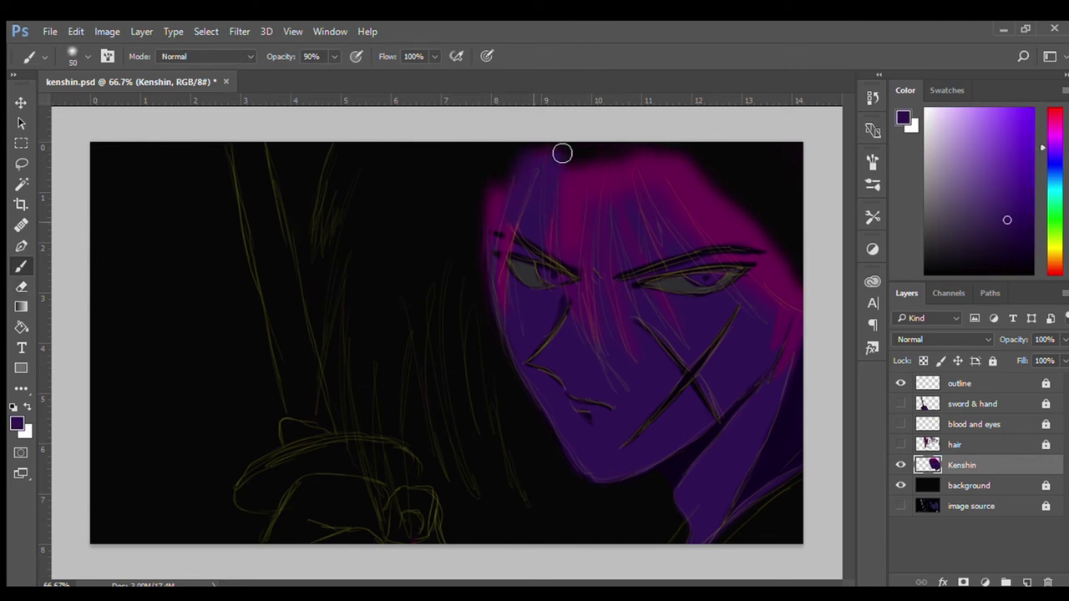
mouse_move(579, 256)
mouse_down()
mouse_move(499, 208)
mouse_move(503, 242)
mouse_up()
key(bracketleft)
key(bracketleft)
key(bracketleft)
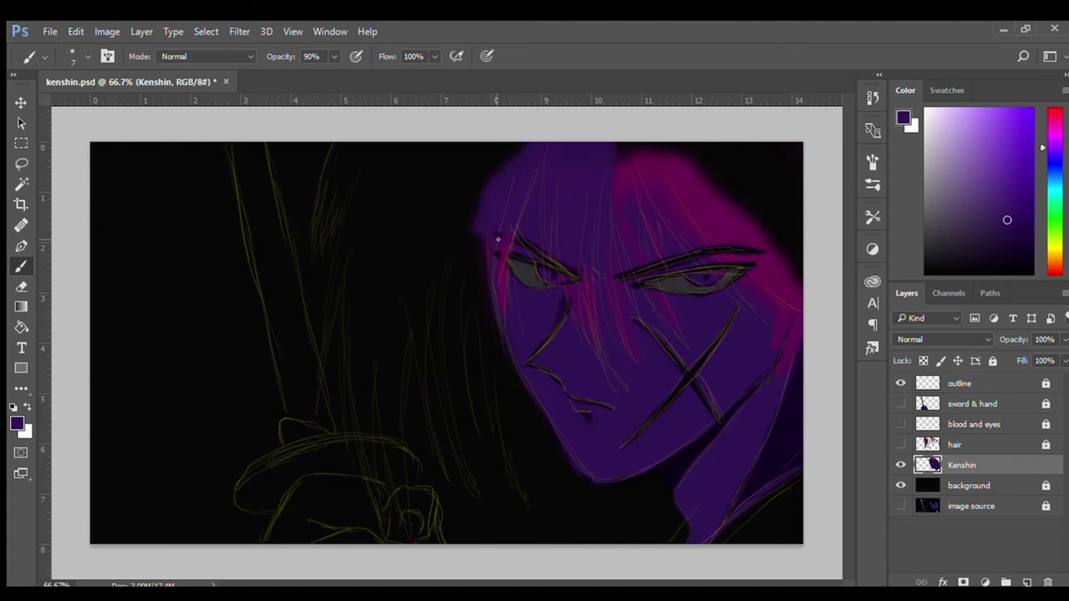
key(bracketright)
key(bracketright)
key(bracketright)
key(bracketleft)
key(bracketleft)
key(bracketleft)
key(0)
- Hide the black background layer and darken the shoulder edge in purple
click(900, 485)
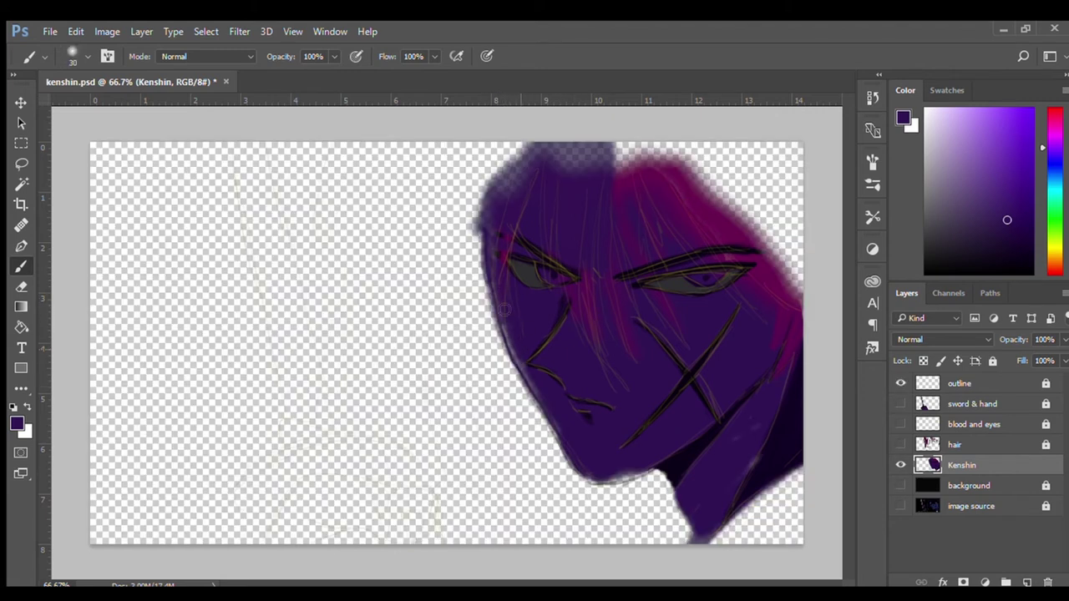
key(bracketleft)
key(bracketleft)
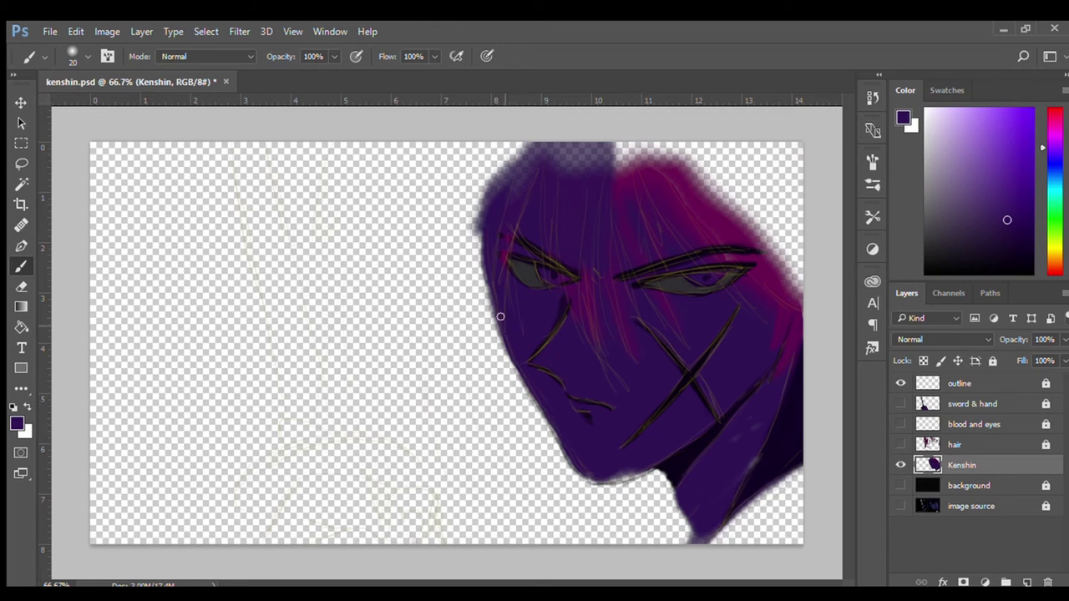
key(bracketright)
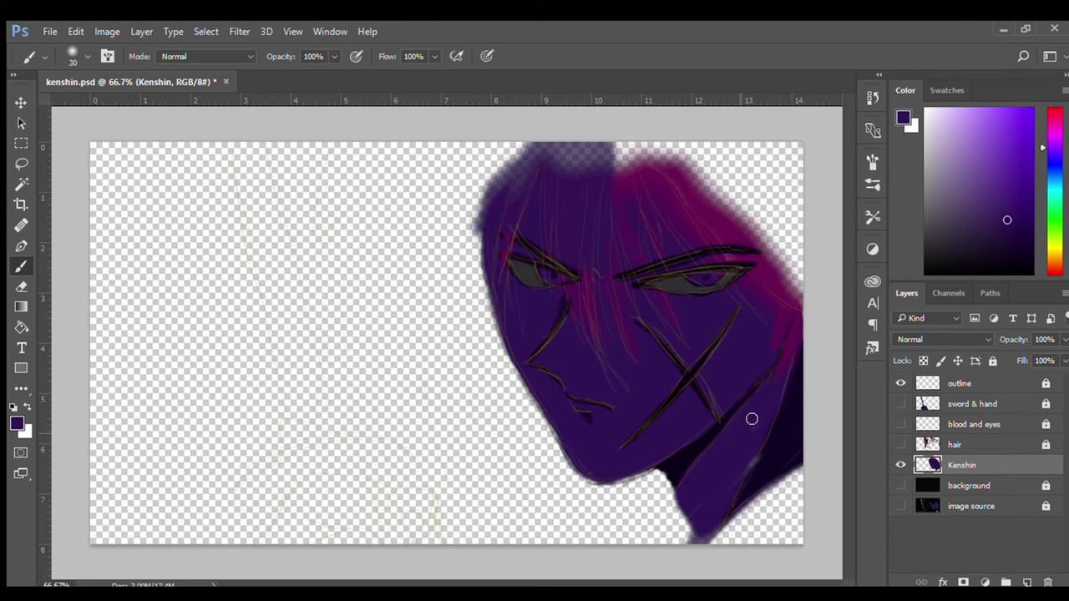
key(bracketleft)
key(bracketleft)
key(bracketleft)
drag(716, 525, 693, 540)
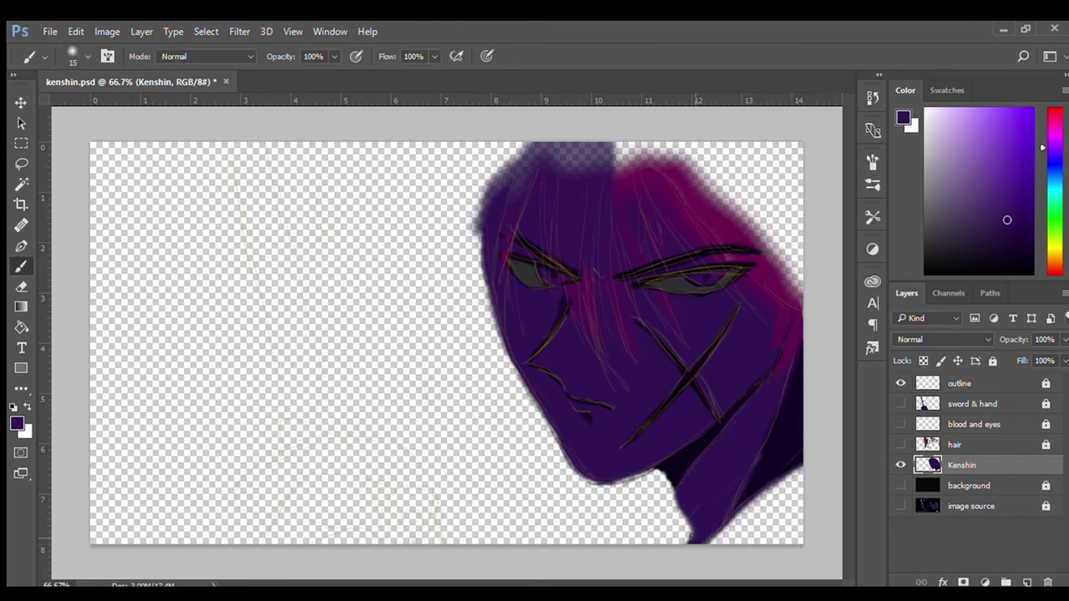
click(900, 485)
click(900, 486)
- Cover the remaining magenta at the top right, the face's right edge and near the right eye
key(bracketright)
key(bracketright)
mouse_move(674, 225)
mouse_down()
mouse_move(793, 254)
mouse_move(484, 250)
mouse_up()
key(bracketright)
key(bracketright)
key(bracketright)
drag(718, 179, 783, 269)
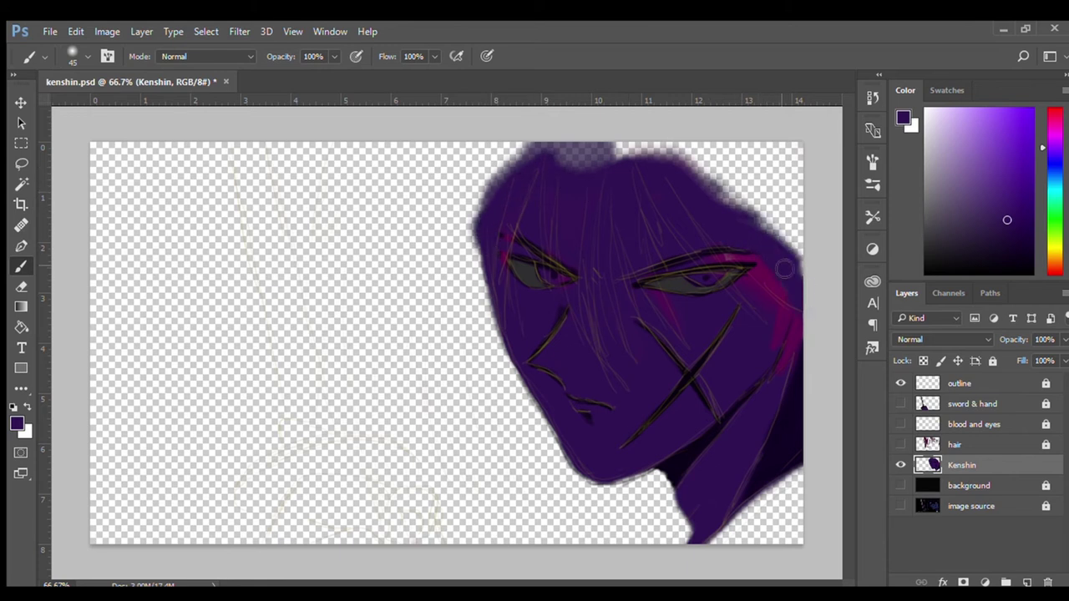
key(bracketleft)
key(bracketleft)
key(bracketleft)
drag(776, 375, 747, 292)
key(bracketleft)
key(bracketleft)
key(bracketright)
key(bracketright)
key(bracketright)
click(655, 302)
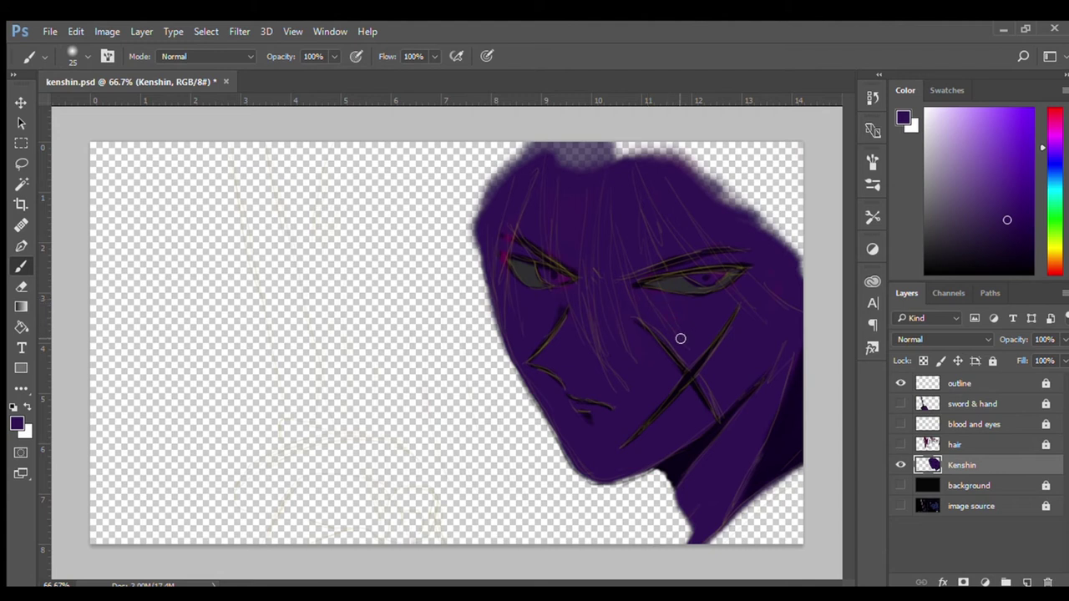
key(bracketleft)
key(bracketleft)
key(bracketleft)
- With near-black at 82% opacity, darken the chin and neck edge, and save
alt+click(697, 469)
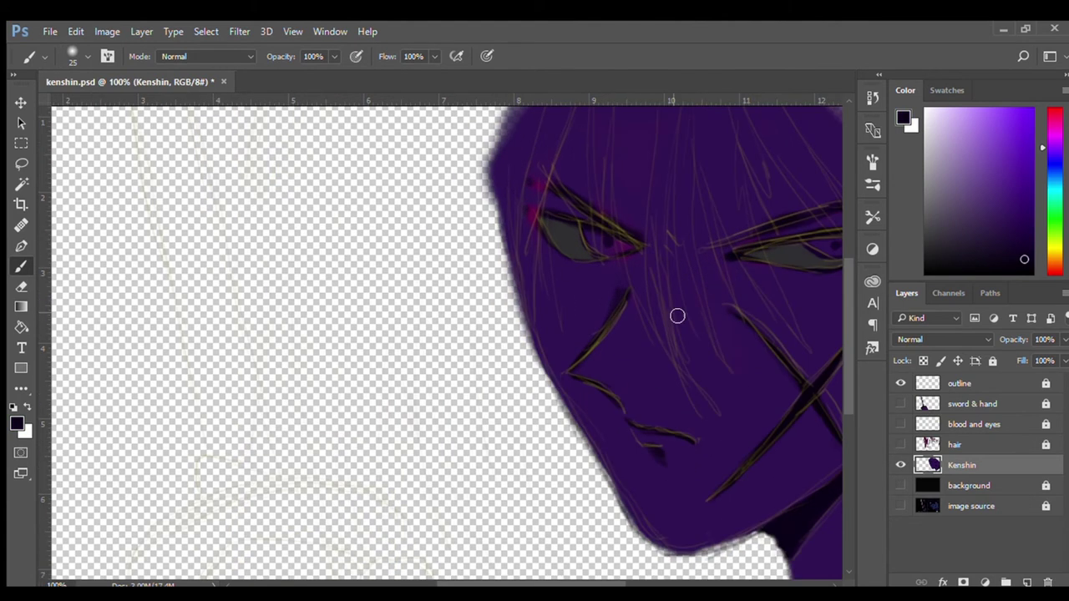
key(ctrl+plus)
drag(678, 315, 423, 338)
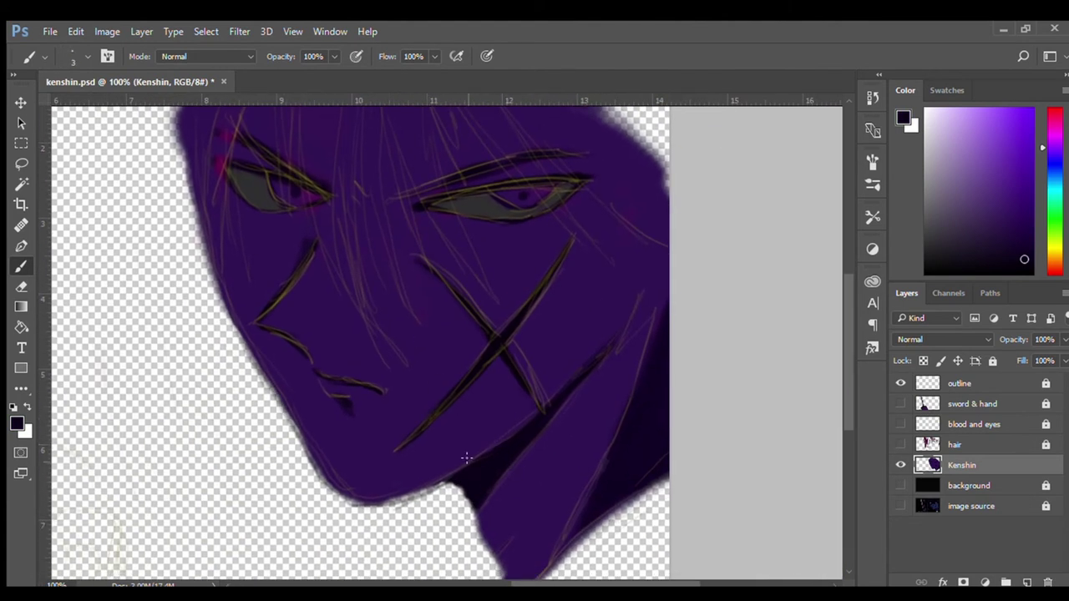
key(8)
key(2)
key(ctrl+s)
drag(442, 478, 484, 551)
key(ctrl+s)
- Sample the face's dark purple and darken the neck edge
alt+click(542, 481)
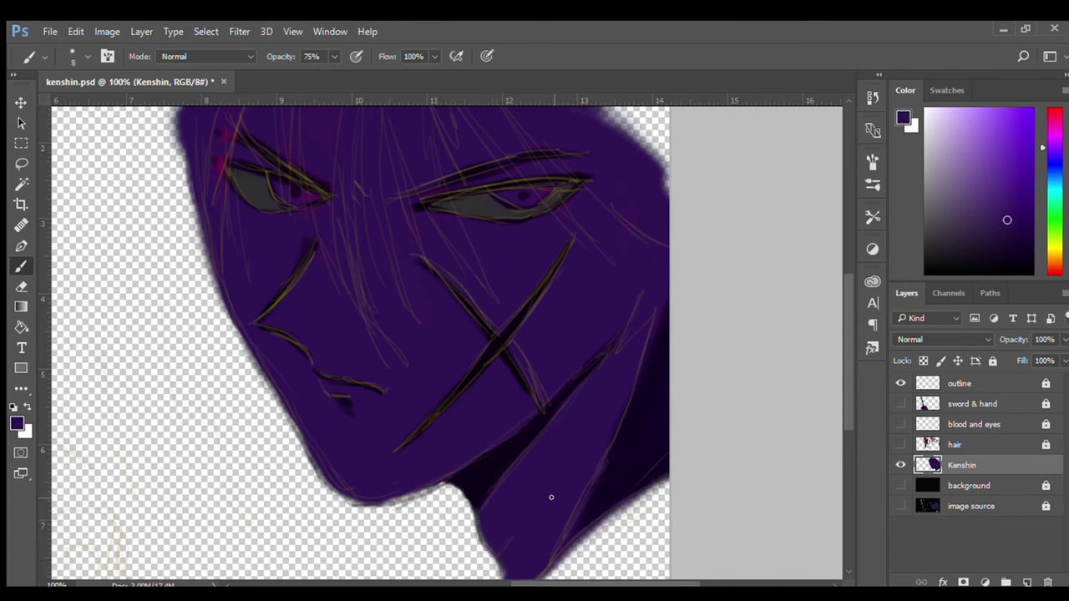
mouse_move(476, 516)
mouse_down()
mouse_move(489, 547)
mouse_move(498, 460)
mouse_move(489, 516)
mouse_up()
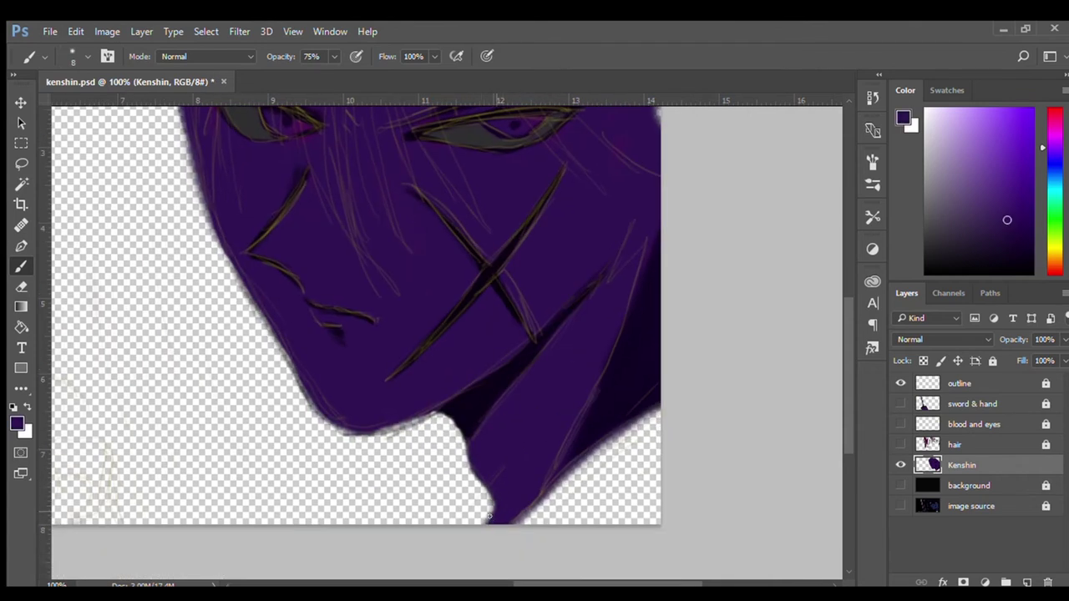
alt+click(607, 378)
alt+click(644, 374)
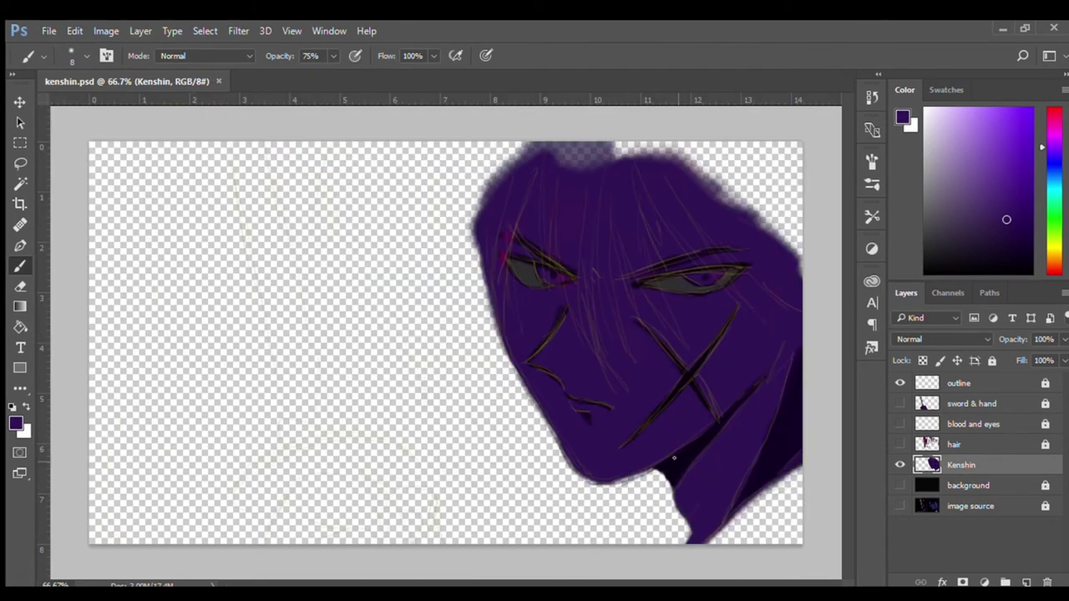
- Hide the outline sketch layer and ink a darker, extended right eyebrow and eye touch-ups in near-black
key(ctrl+plus)
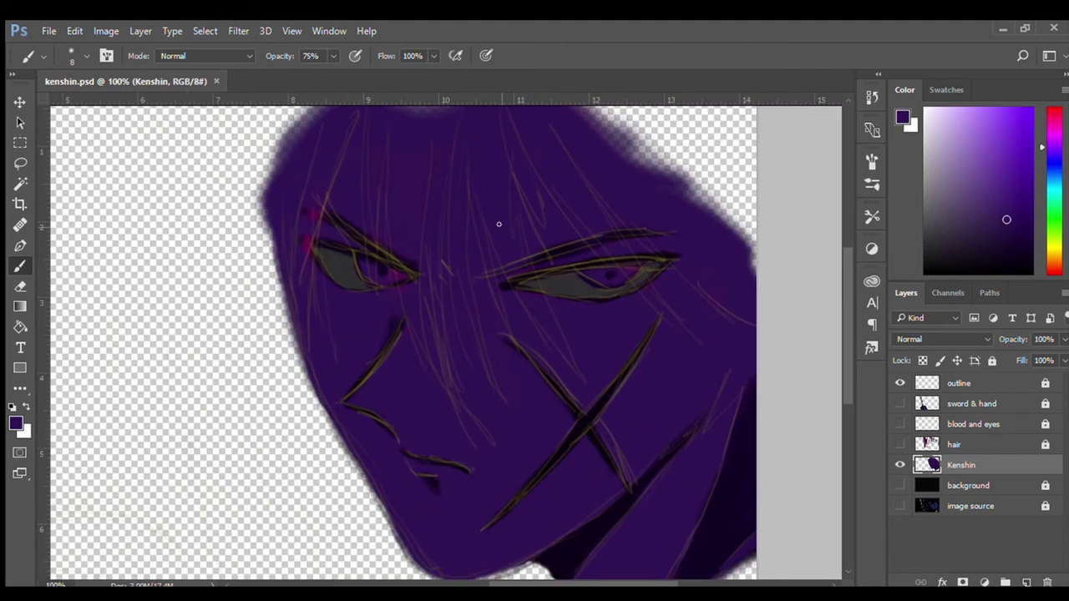
alt+click(585, 424)
drag(297, 237, 313, 236)
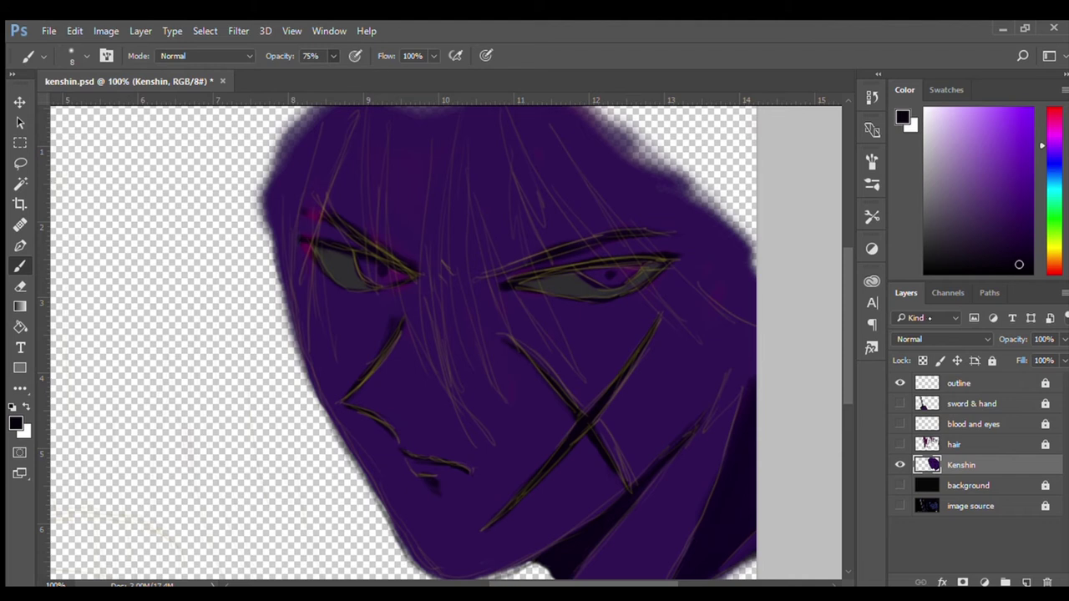
alt+click(354, 234)
click(900, 382)
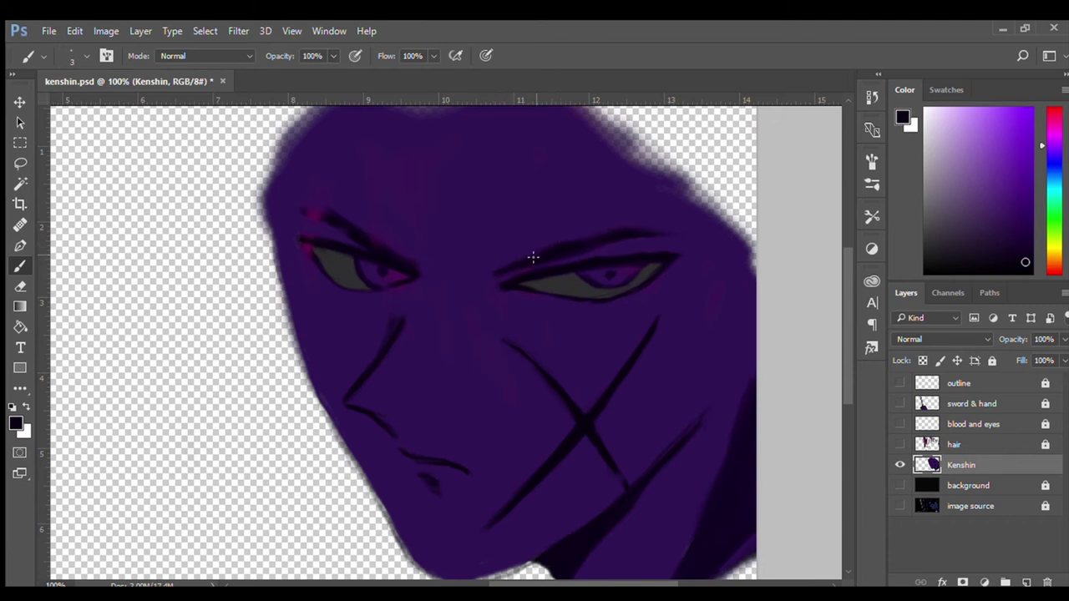
drag(631, 235, 681, 234)
key(bracketleft)
key(ctrl+plus)
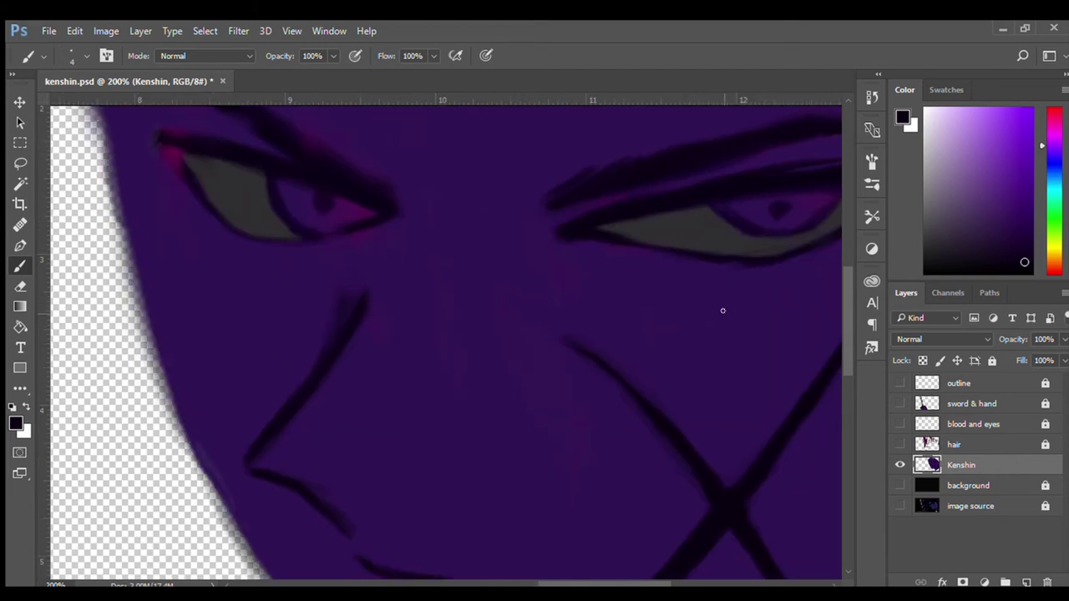
- With a fine dark brush, add a stroke at the right eye's outer corner and save
scroll(707, 314, right, 3)
scroll(707, 314, up, 1)
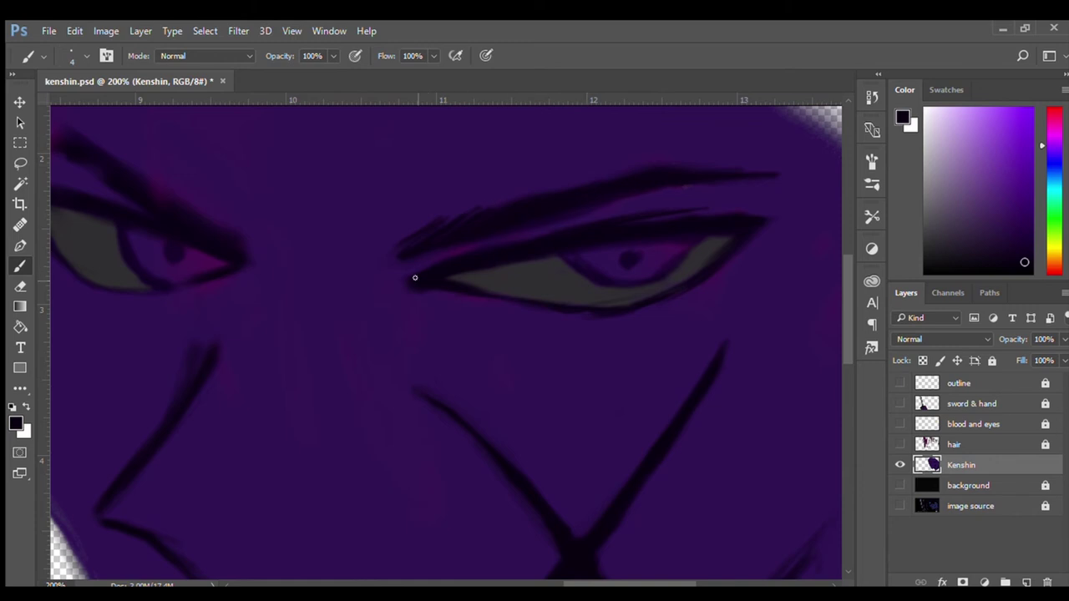
key(bracketleft)
key(bracketleft)
alt+click(445, 267)
drag(691, 251, 724, 248)
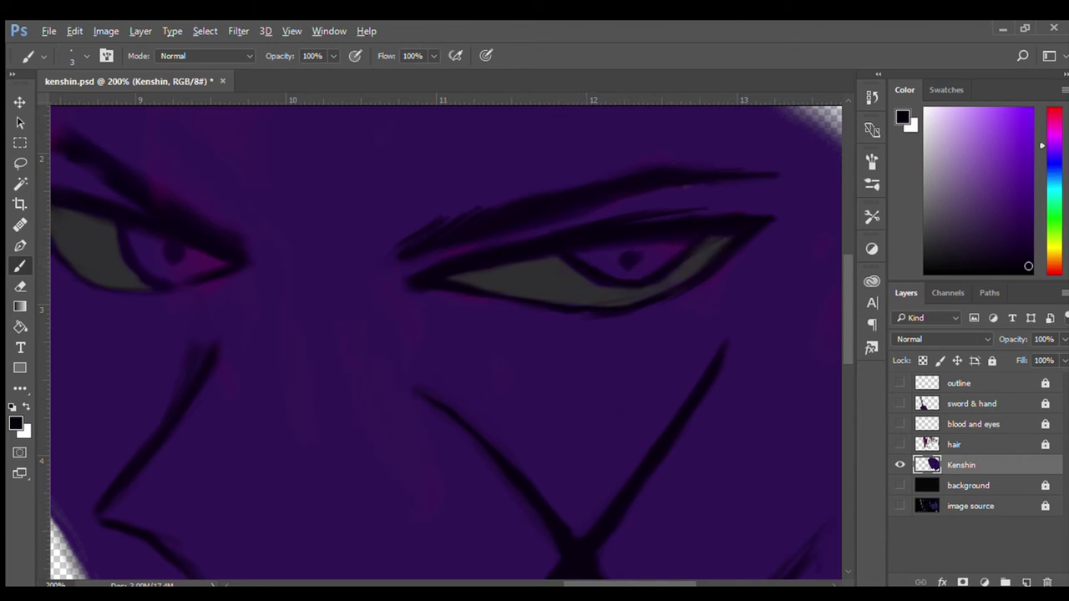
key(ctrl+s)
- Rework the eye lines in dark grey, dark purple and near-black, shifting brush opacity from 59% to 67%
alt+click(600, 282)
key(5)
key(9)
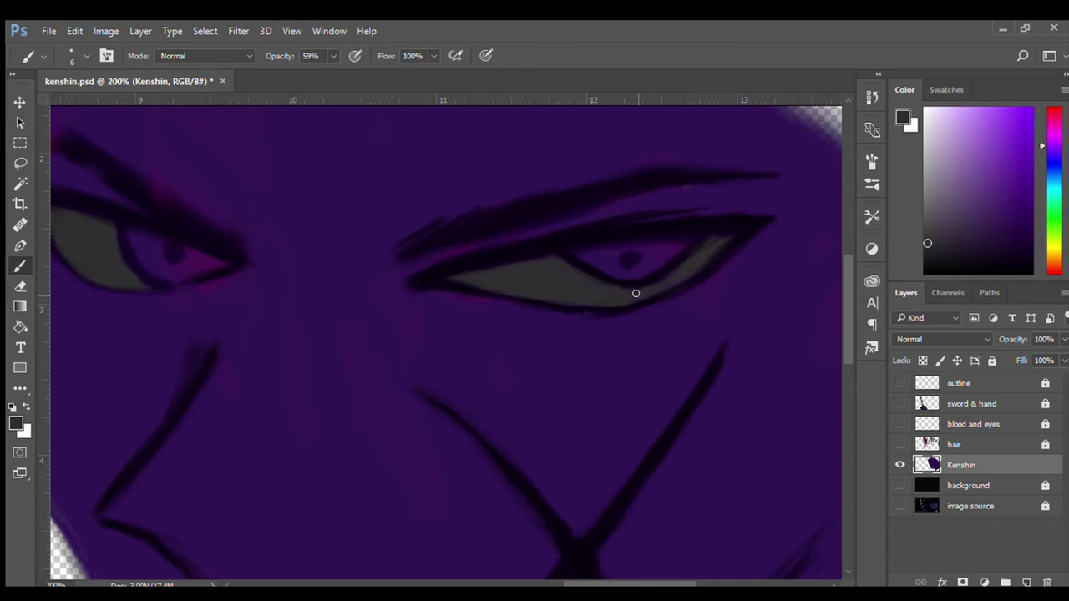
alt+click(595, 352)
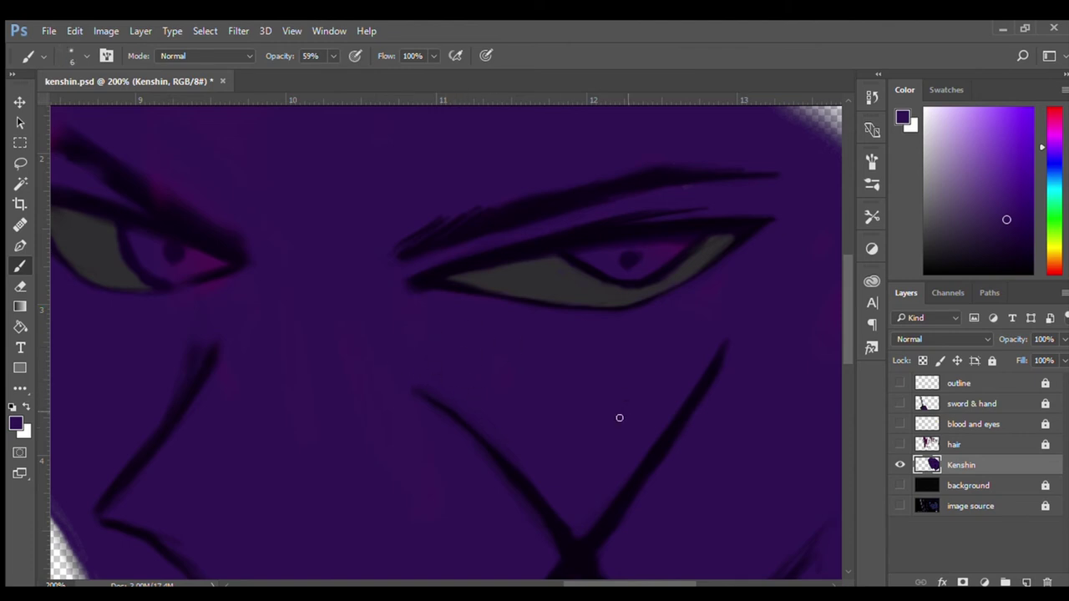
alt+click(539, 242)
key(6)
key(7)
alt+click(546, 285)
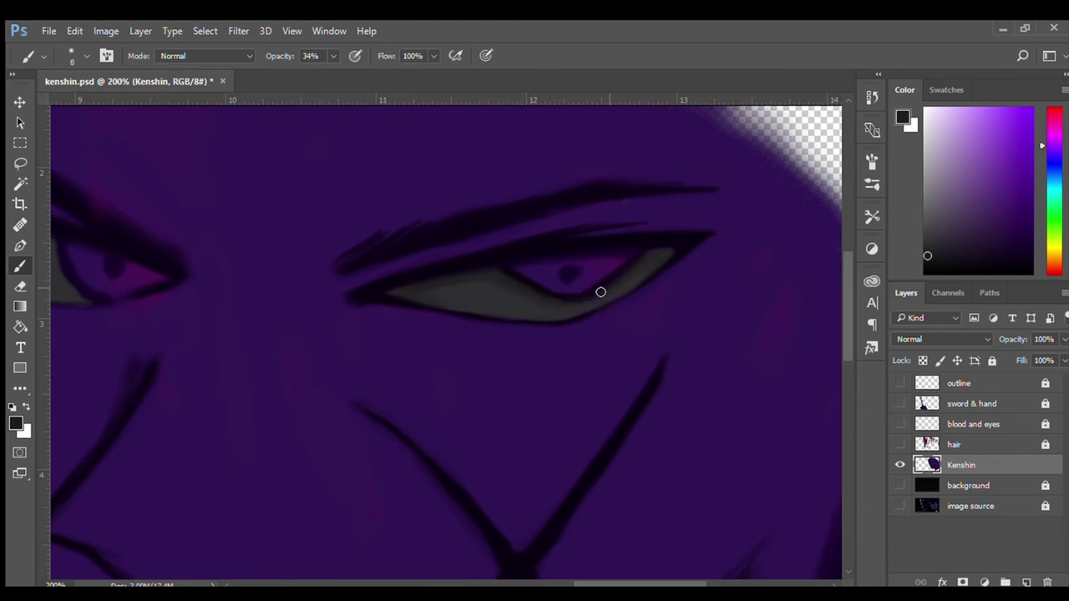
- Refine the eye line with a darker purple and show the blood and eyes layer again
key(bracketleft)
alt+click(587, 239)
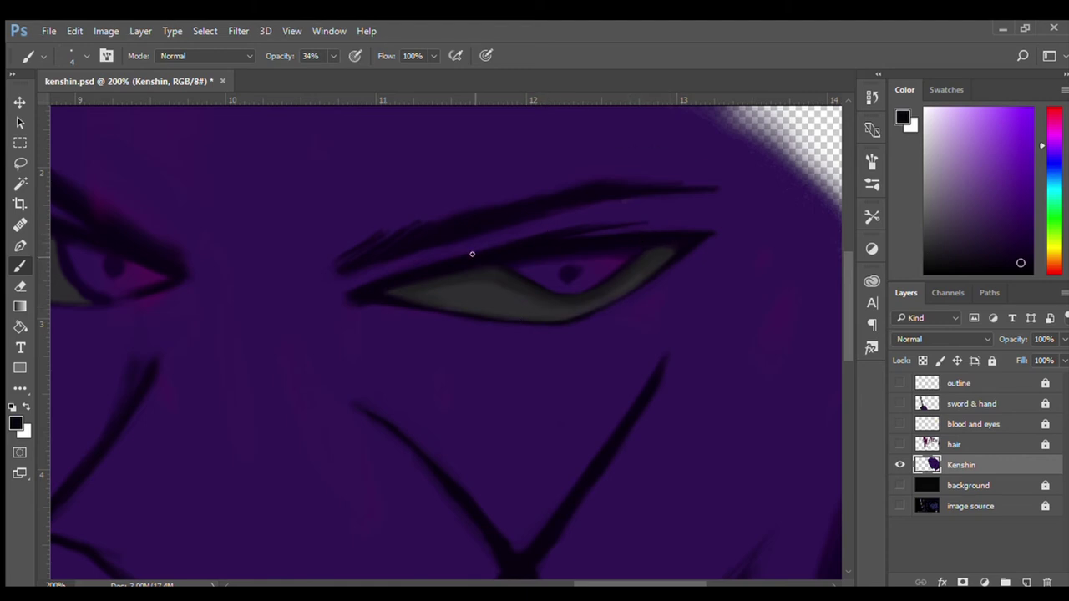
key(bracketright)
key(bracketleft)
click(900, 424)
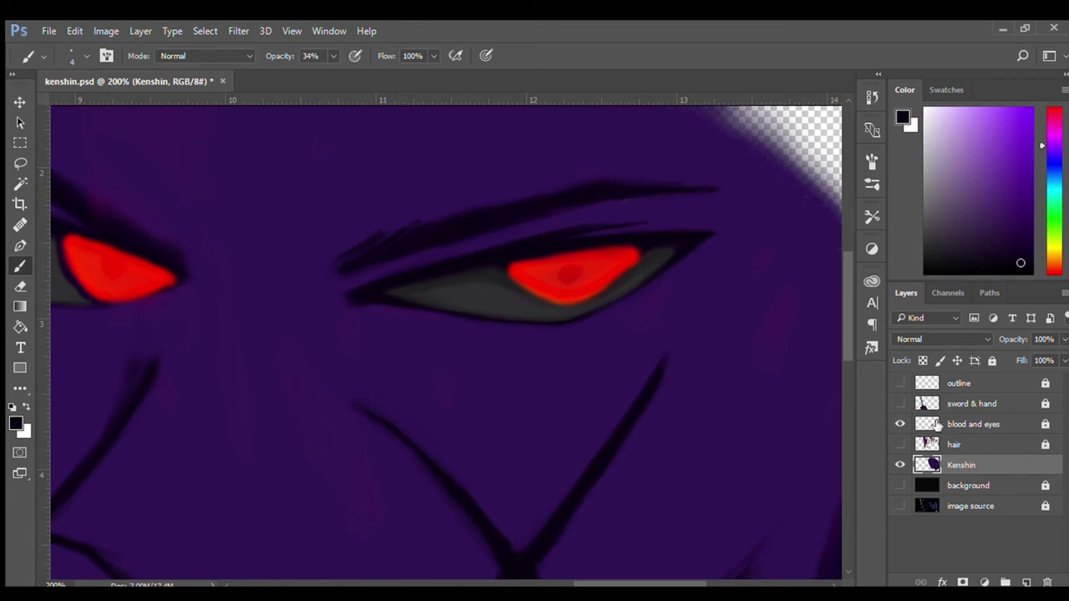
- On the blood and eyes layer, erase red from the right eye's lower edge and save
click(973, 424)
key(e)
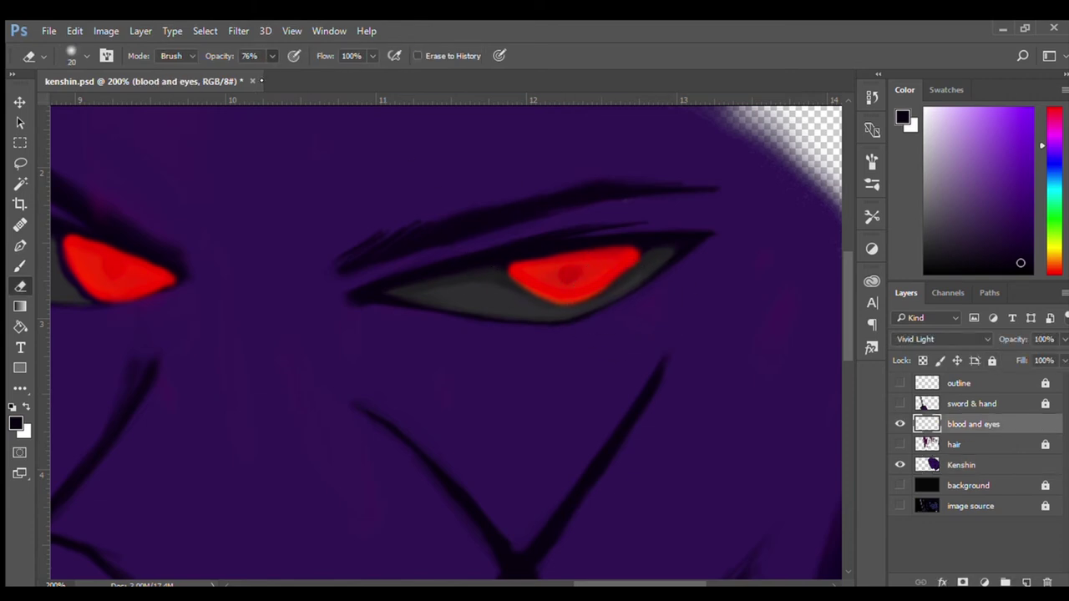
key(bracketleft)
key(bracketleft)
key(bracketleft)
key(bracketleft)
key(7)
key(4)
drag(640, 249, 567, 300)
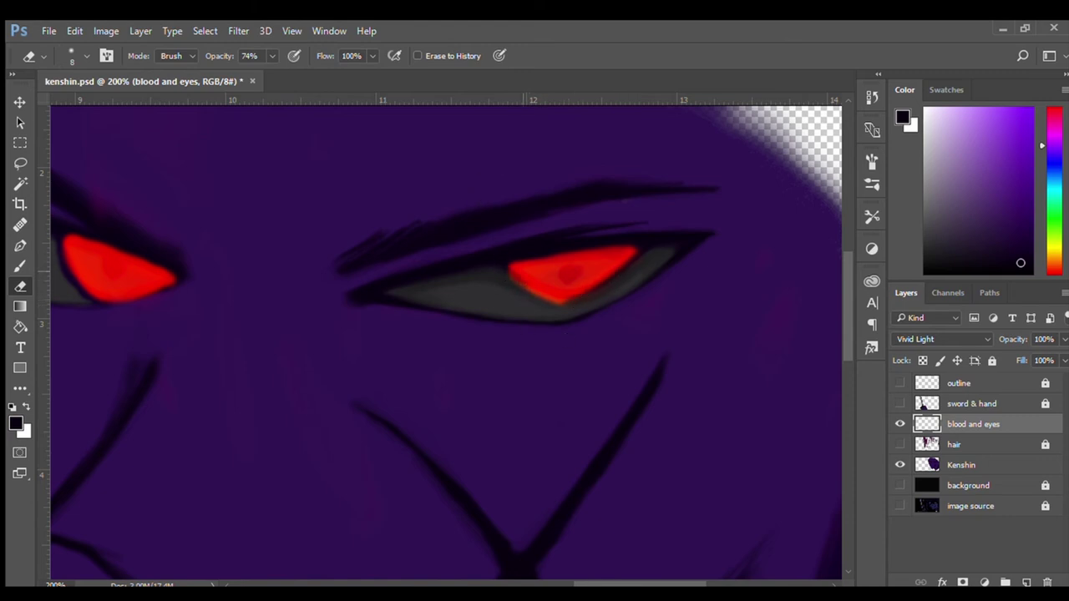
key(ctrl+s)
mouse_move(532, 246)
mouse_down()
mouse_move(608, 239)
mouse_move(572, 298)
mouse_move(565, 270)
mouse_move(580, 262)
mouse_move(569, 304)
mouse_up()
key(3)
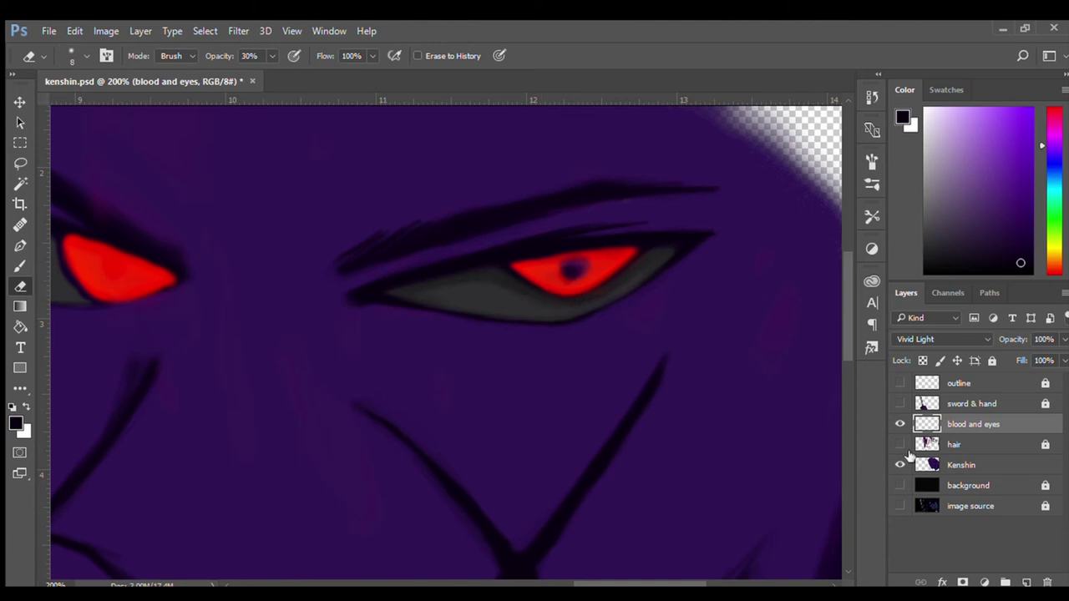
- On the Kenshin layer, sample the dark pupil colour and paint the pupil at full opacity
click(918, 465)
key(b)
alt+click(666, 233)
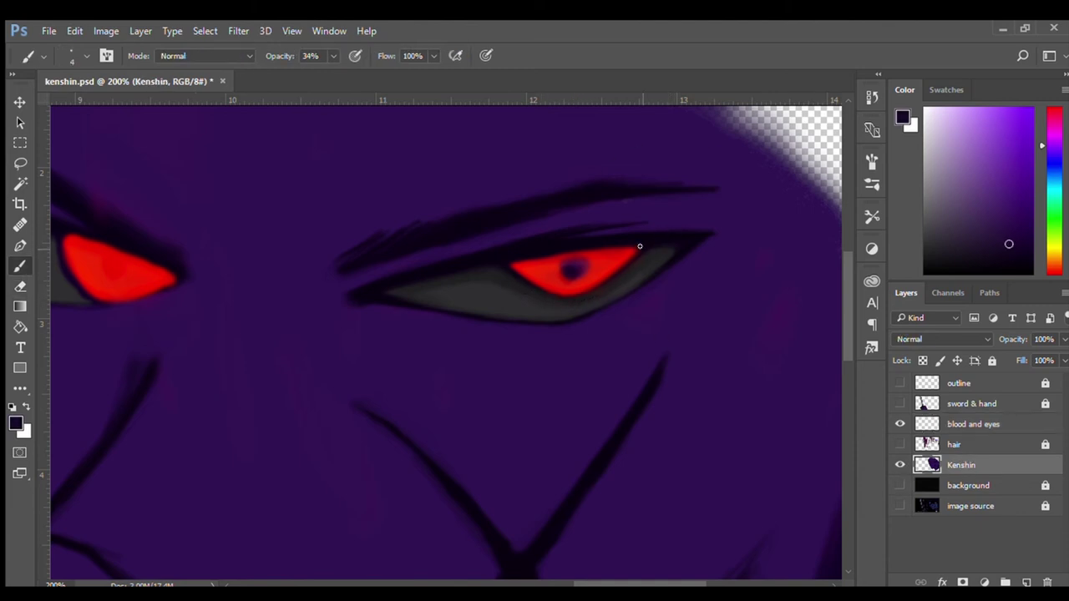
alt+click(562, 242)
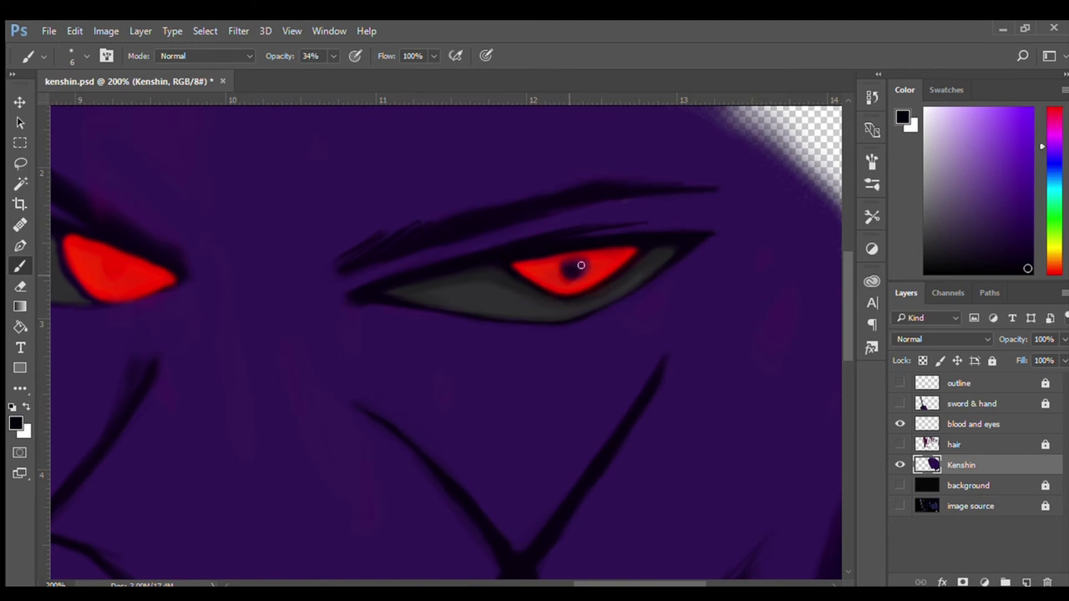
key(0)
- Touch up the eye's red at 34% brush and 74% eraser opacity, then hide the blood and eyes layer
click(956, 422)
key(e)
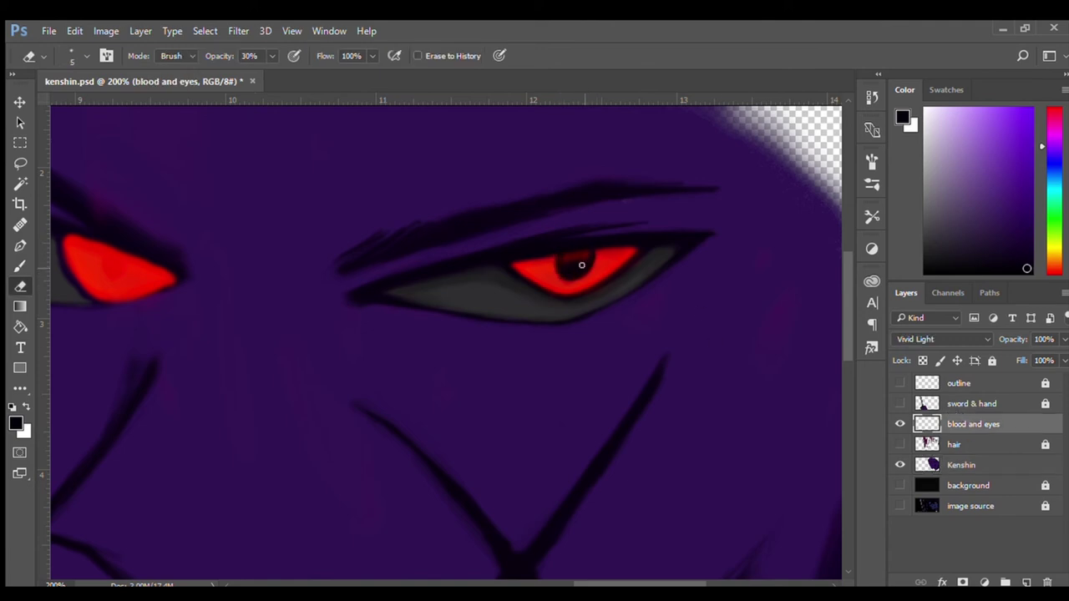
key(b)
alt+click(577, 256)
key(3)
key(4)
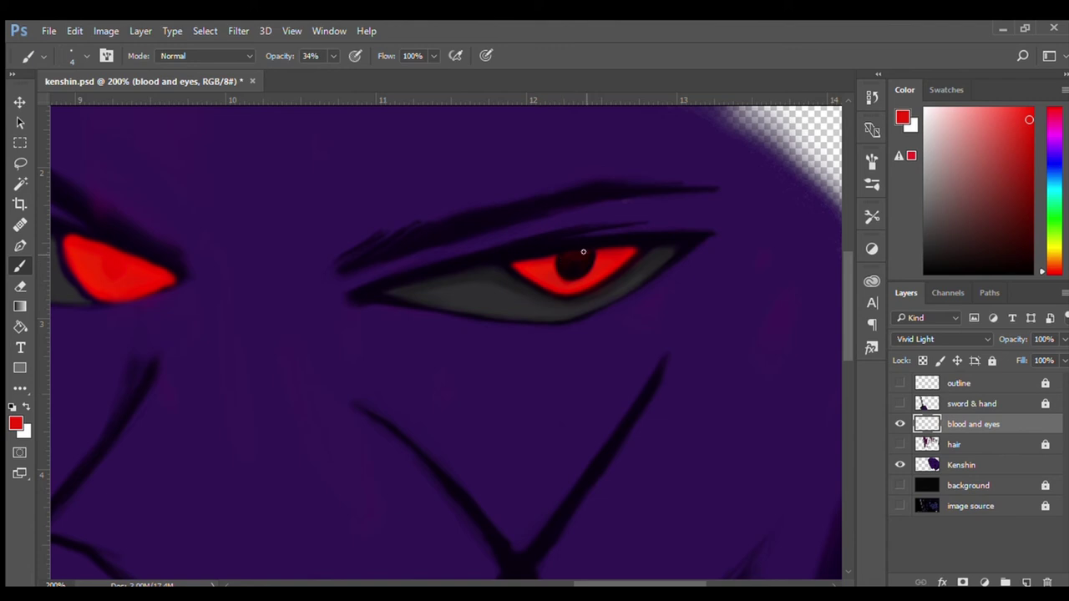
key(e)
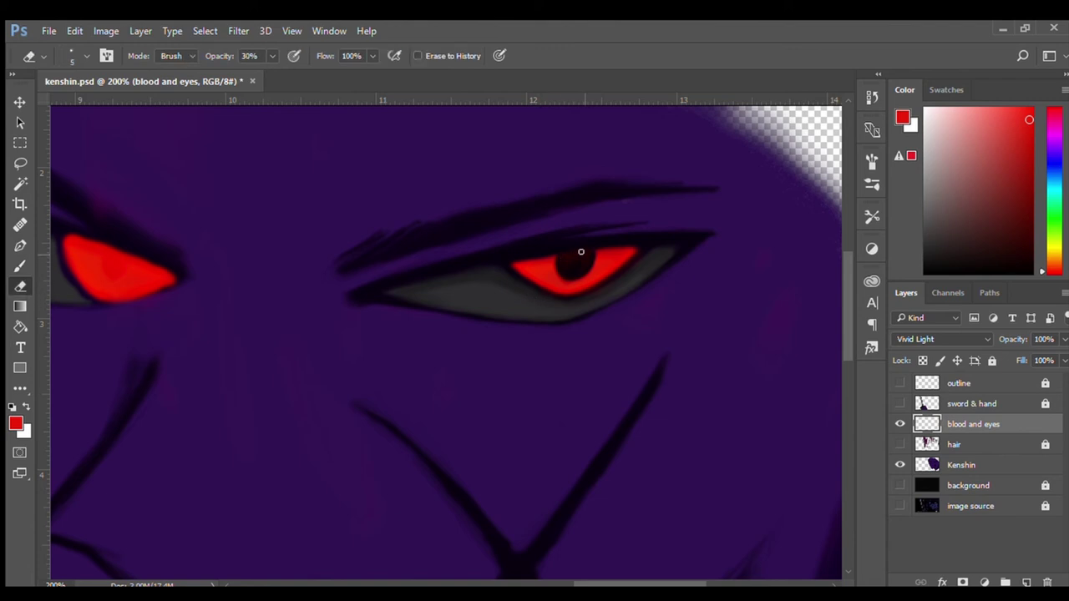
key(7)
key(4)
key(b)
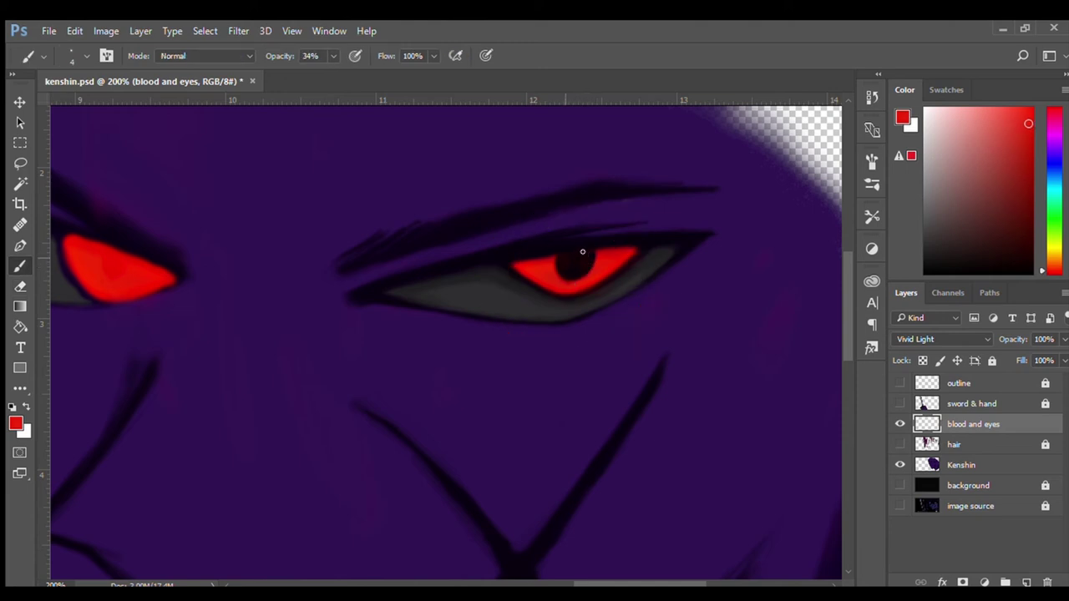
click(899, 424)
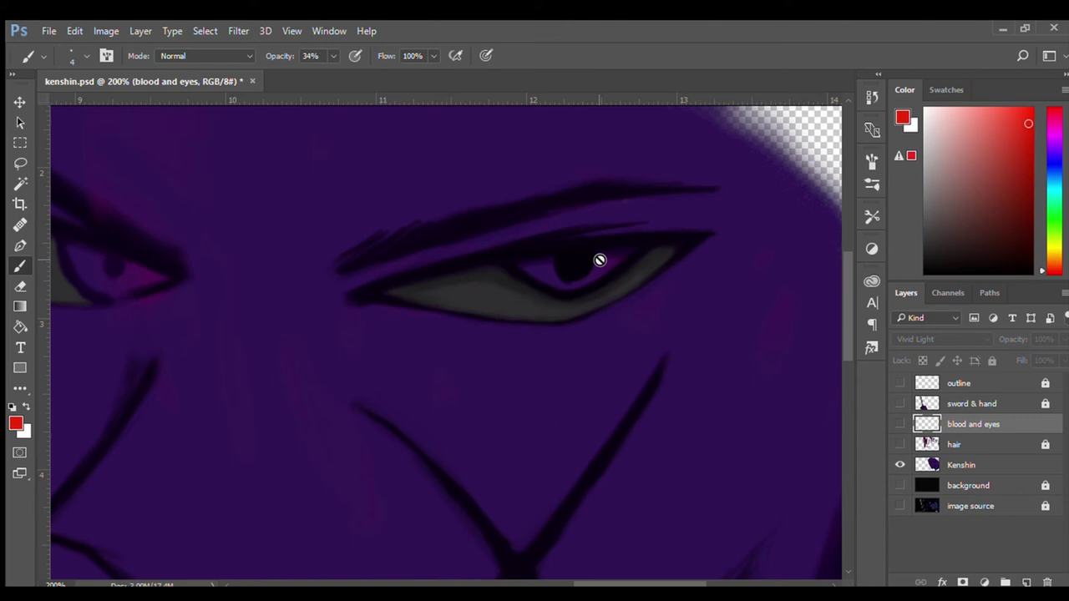
- Set the brush to size 3, then show and select the blood and eyes layer
click(969, 464)
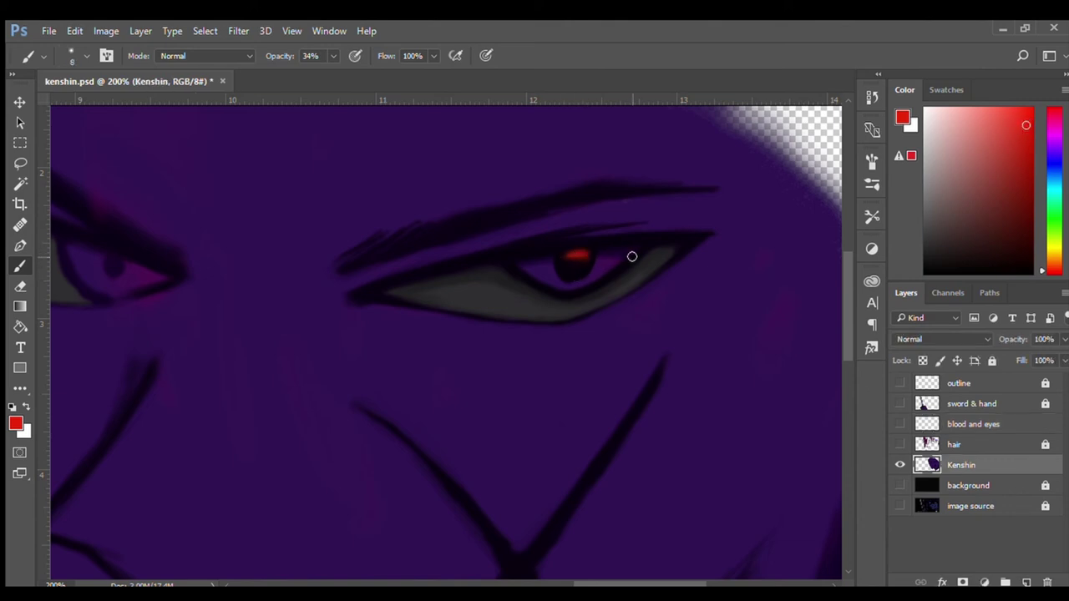
key(bracketleft)
key(bracketleft)
key(bracketleft)
click(900, 425)
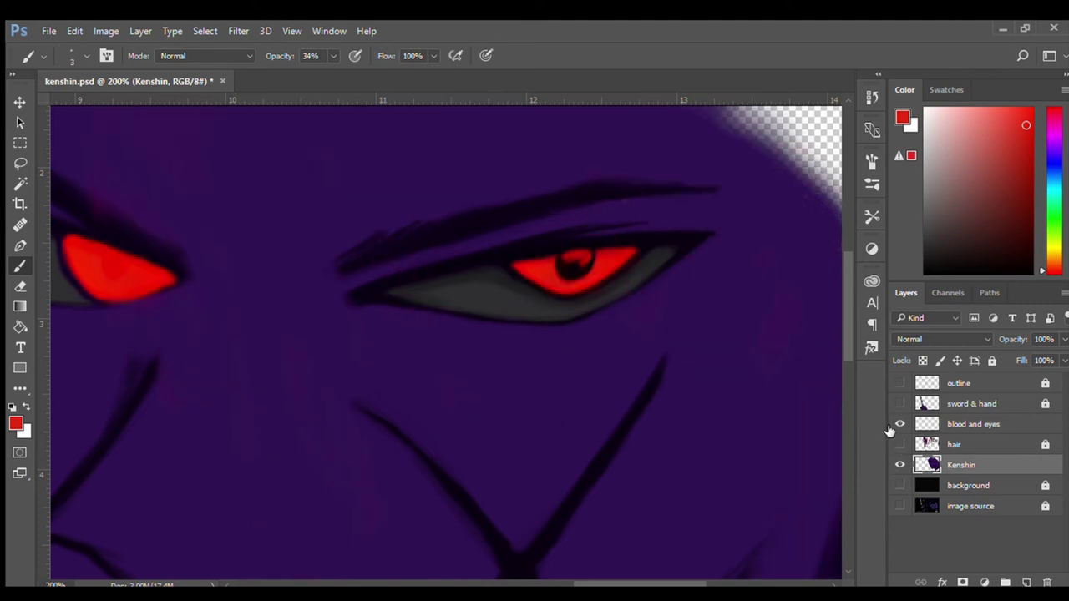
click(961, 431)
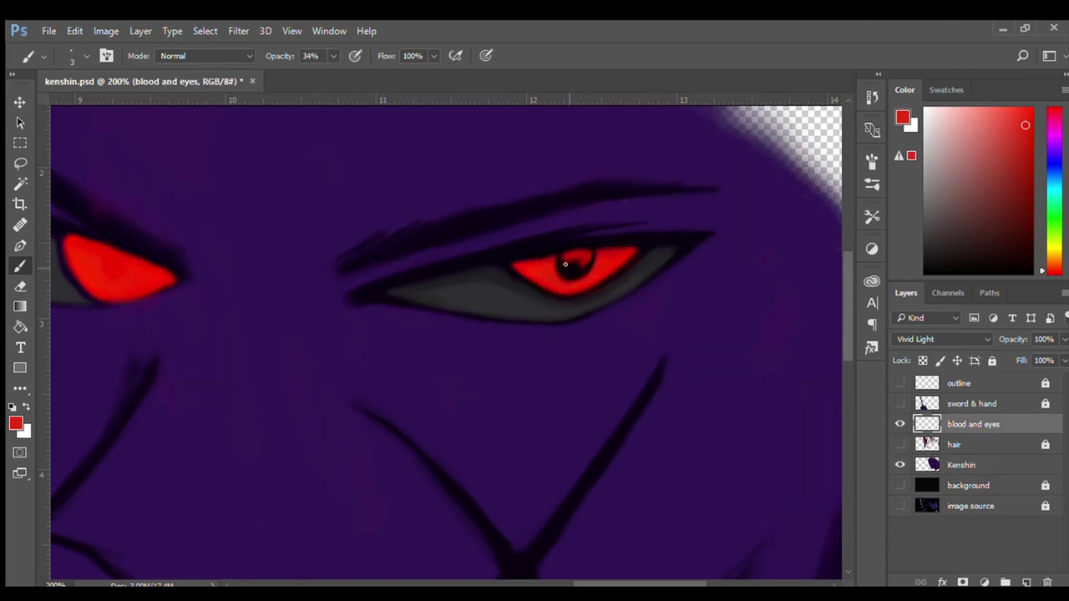
- Erase the red around the right pupil at 47% eraser opacity, leaving a neat ring
key(e)
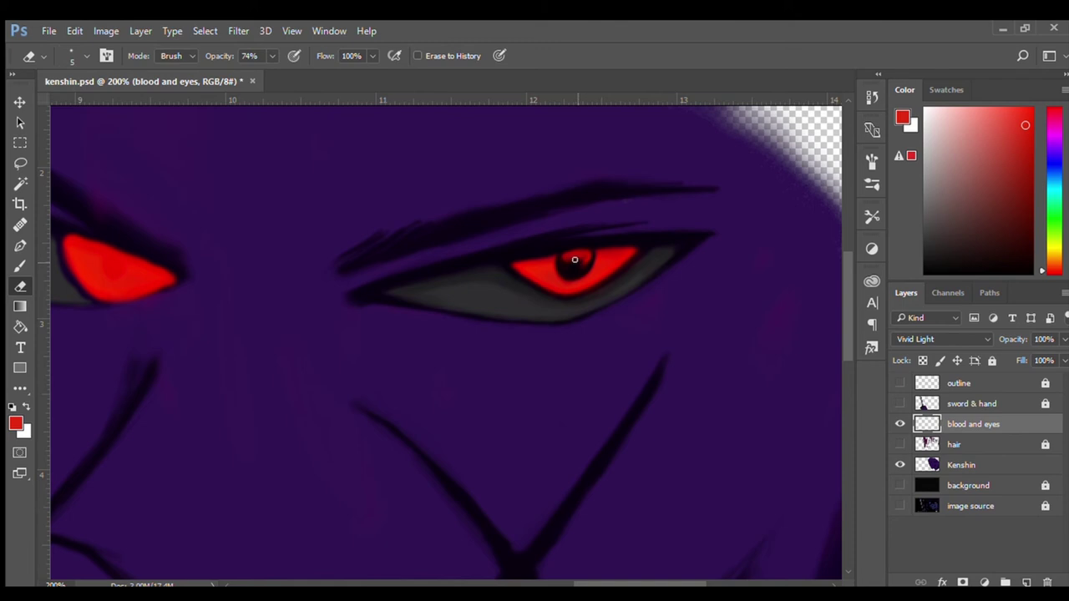
alt+click(575, 260)
key(2)
key(2)
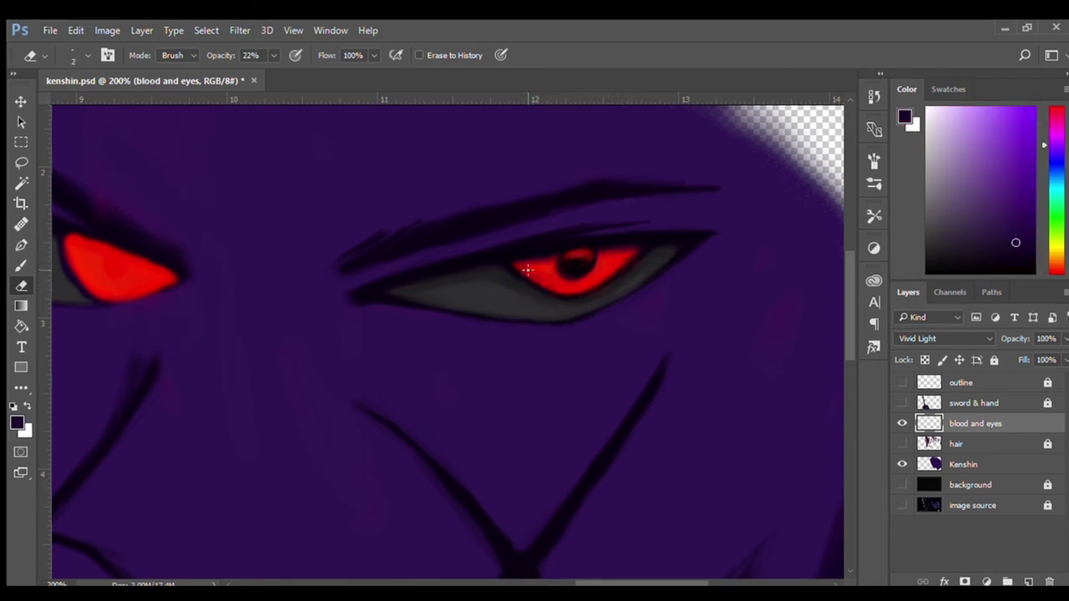
key(4)
key(7)
key(bracketright)
key(bracketright)
key(ctrl+minus)
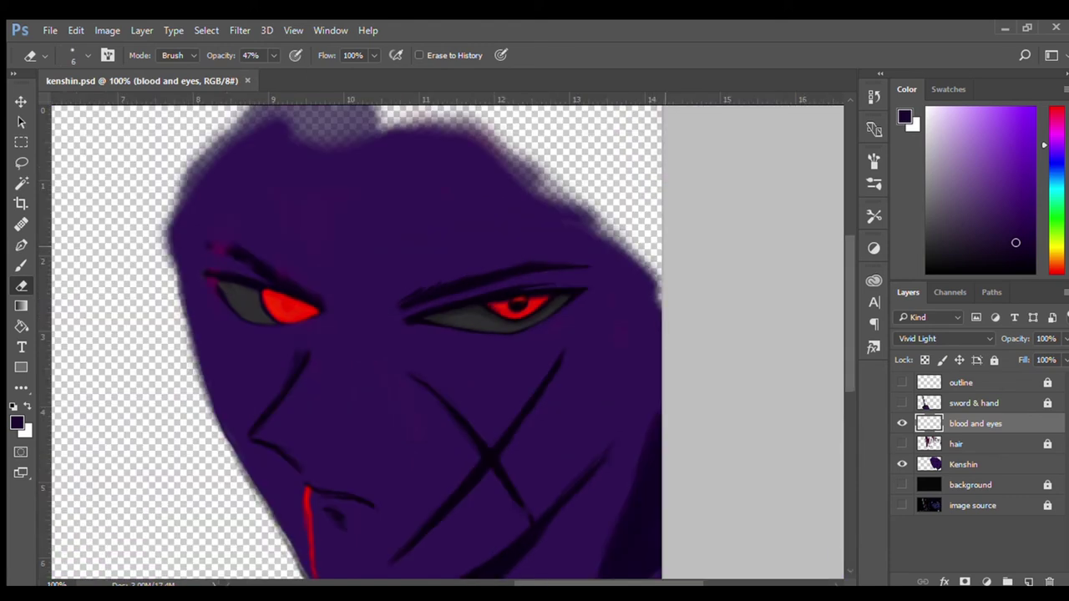
key(ctrl+plus)
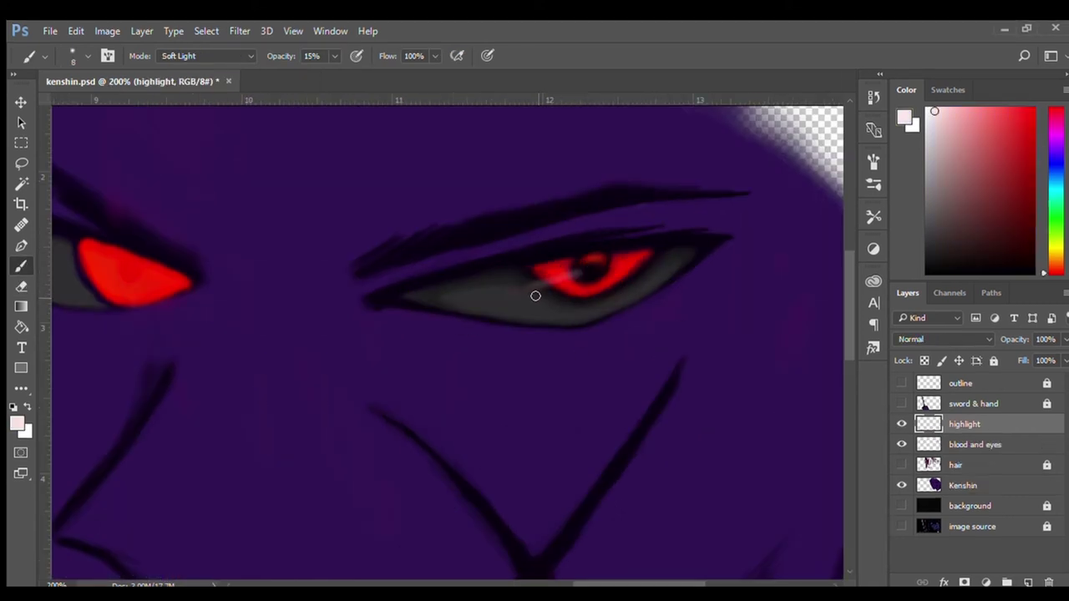
- Paint pale highlight strokes across the right eye toward the iris, at 71% brush opacity
drag(505, 288, 577, 275)
key(bracketleft)
key(bracketleft)
mouse_move(508, 287)
mouse_down()
mouse_move(578, 275)
mouse_move(541, 279)
mouse_up()
key(bracketleft)
key(bracketleft)
key(7)
key(1)
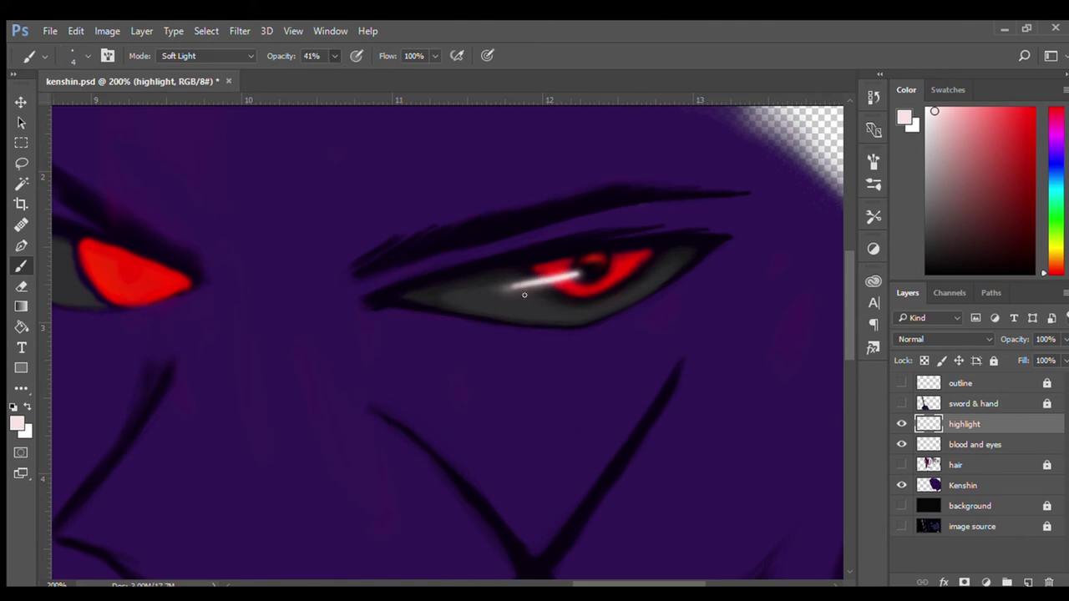
key(bracketright)
key(bracketright)
key(bracketright)
drag(503, 288, 578, 274)
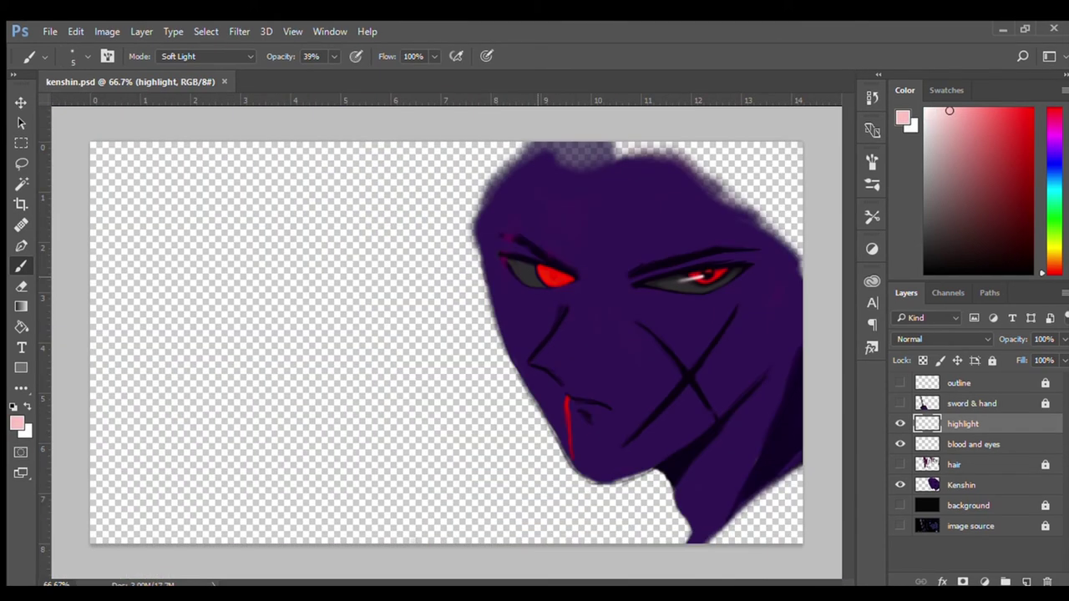
- Select the Kenshin layer, toggle the highlight and eye layers, and reset the brush to Normal blending
click(961, 444)
click(960, 484)
click(900, 444)
click(900, 423)
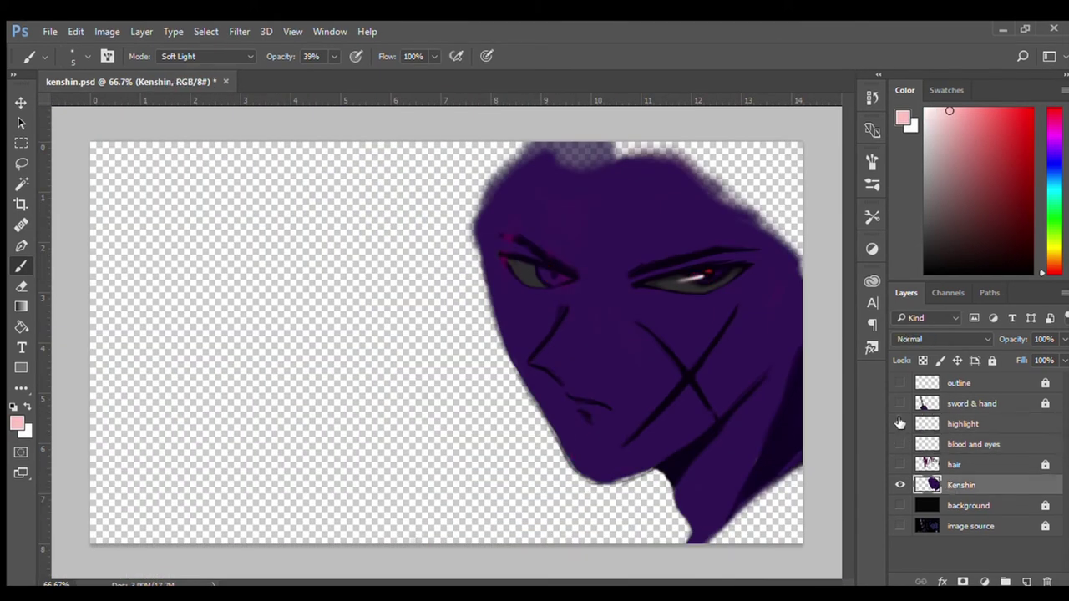
click(900, 423)
scroll(584, 267, up, 1)
scroll(584, 267, up, 2)
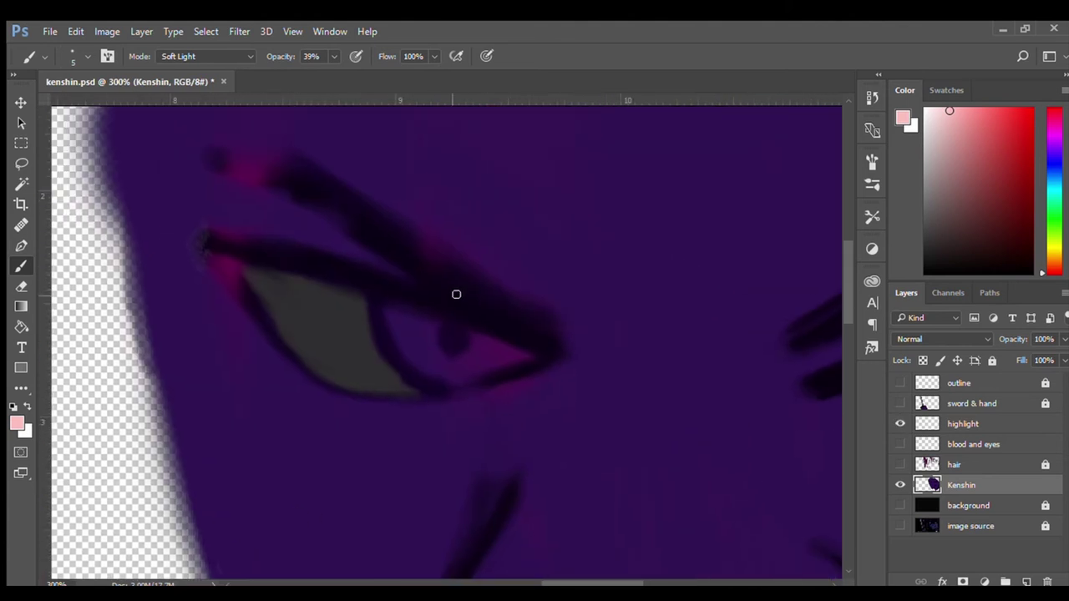
click(208, 56)
click(179, 69)
- Show the blood and eyes layer and paint mid purple over dark marks near the left eyebrow
alt+click(376, 234)
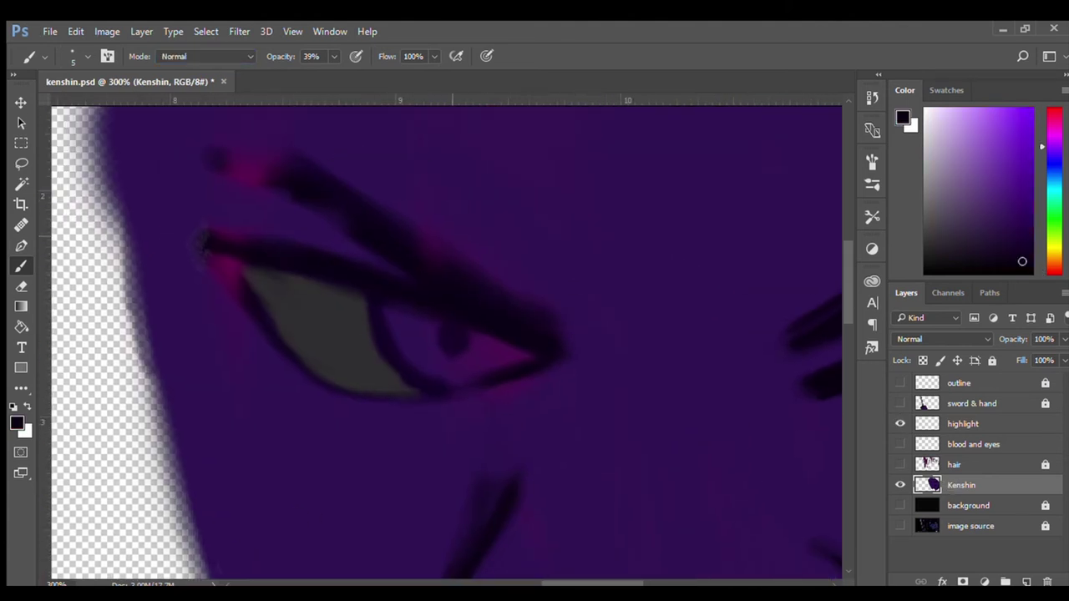
scroll(587, 287, down, 1)
scroll(587, 287, right, 1)
click(900, 444)
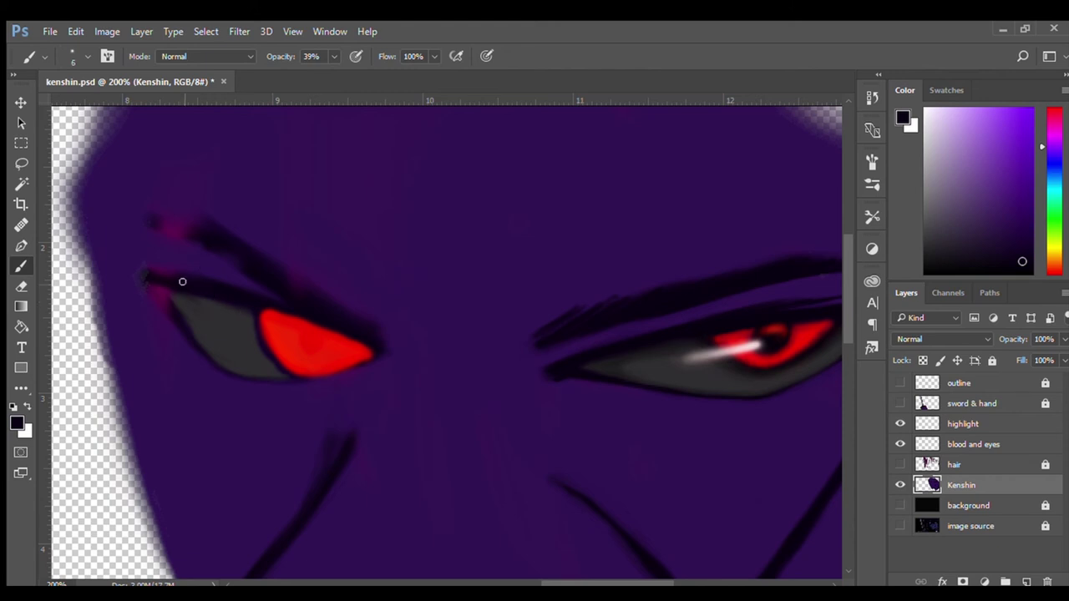
key(bracketleft)
key(bracketleft)
key(bracketleft)
alt+click(127, 251)
key(bracketright)
key(bracketright)
key(bracketright)
drag(138, 270, 154, 219)
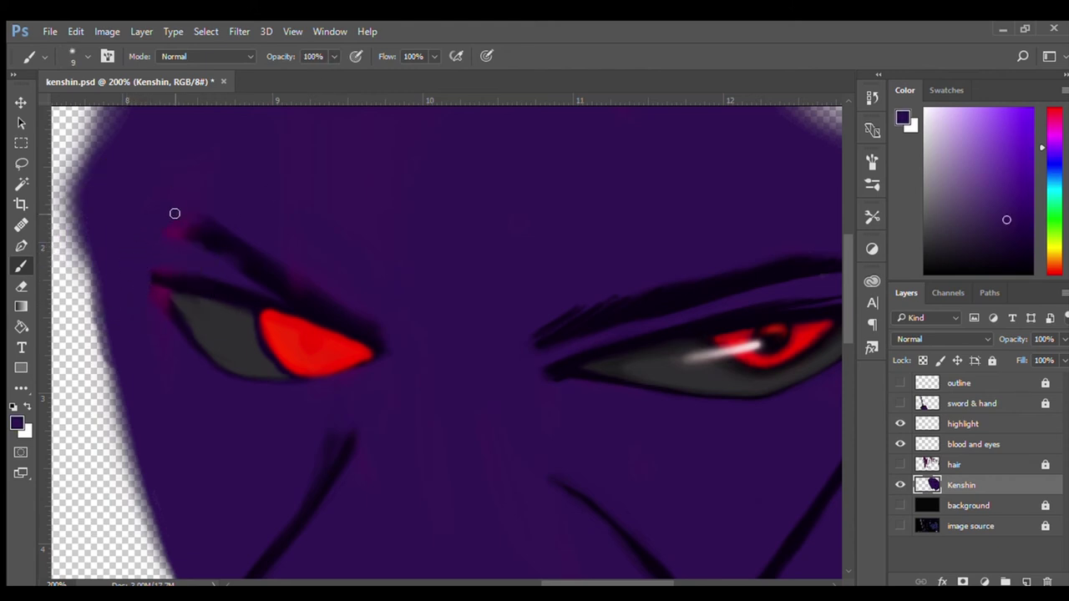
- With the sketch shown, redraw the left eyebrow, left eye tail and right upper line in near-black, size 6
click(900, 383)
alt+click(190, 288)
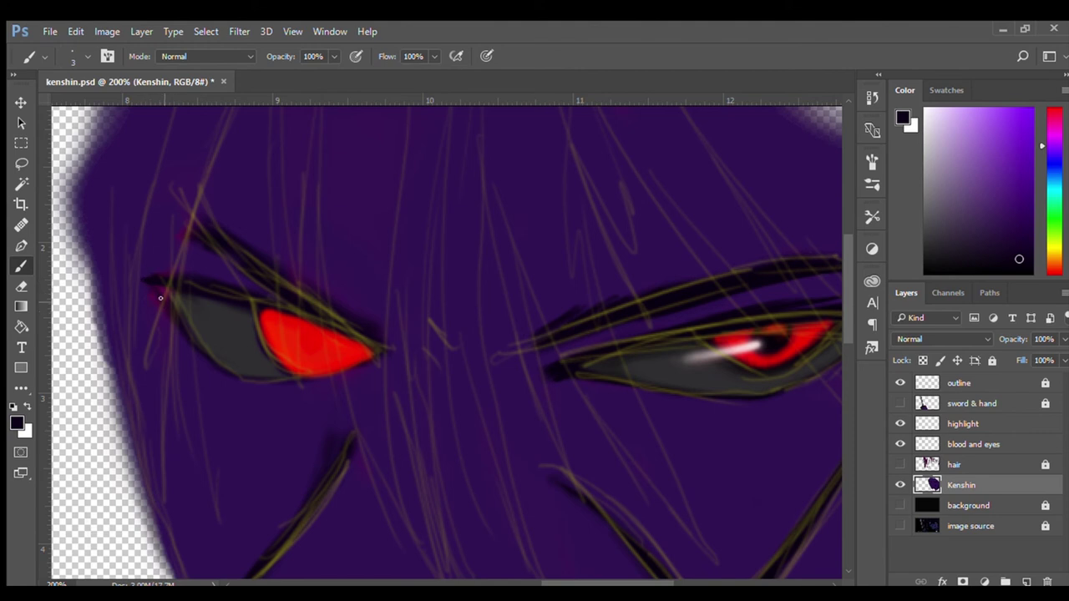
key(bracketright)
key(bracketright)
key(bracketright)
drag(158, 224, 202, 244)
drag(378, 336, 409, 351)
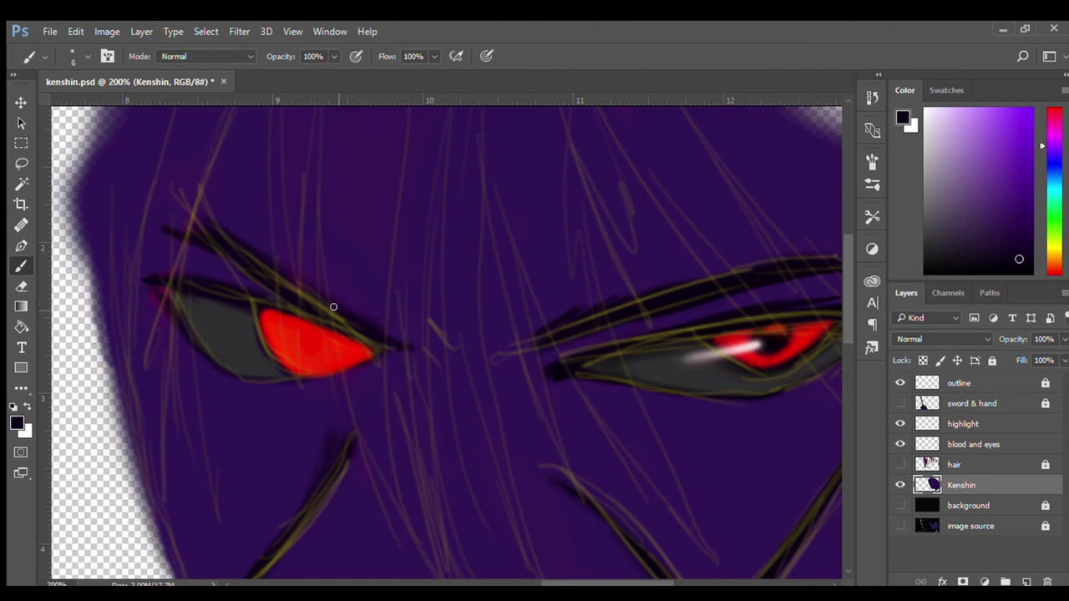
drag(511, 346, 580, 324)
click(900, 383)
- Cover the pink spots on the left eyebrow and inner eye corner with skin purple, then save
alt+click(187, 198)
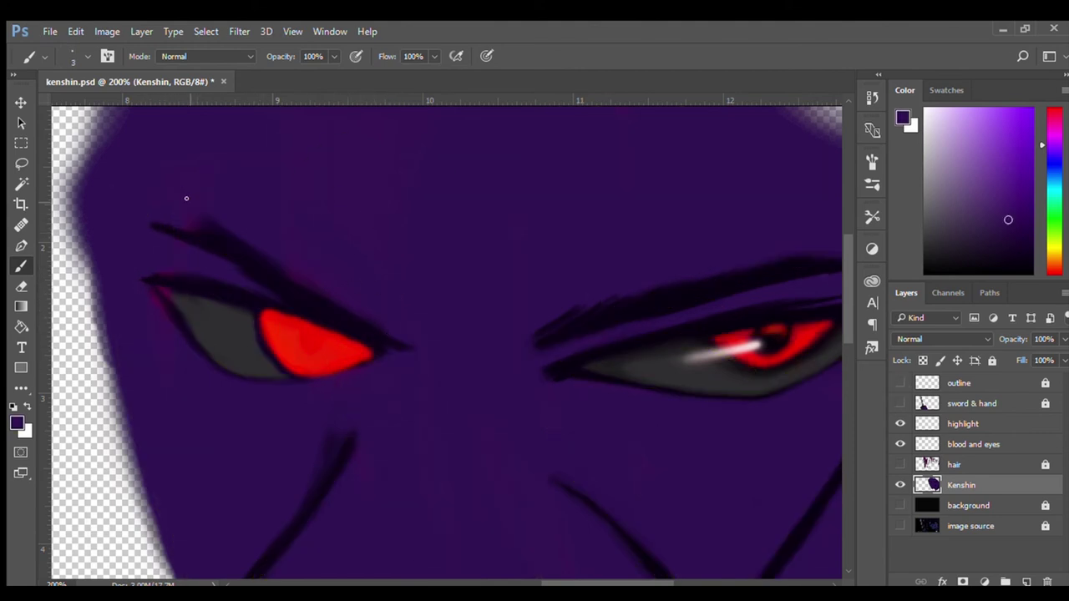
key(bracketright)
key(bracketright)
key(bracketright)
click(197, 227)
drag(147, 297, 145, 267)
key(bracketleft)
key(bracketleft)
key(bracketleft)
key(bracketright)
key(bracketright)
key(ctrl+s)
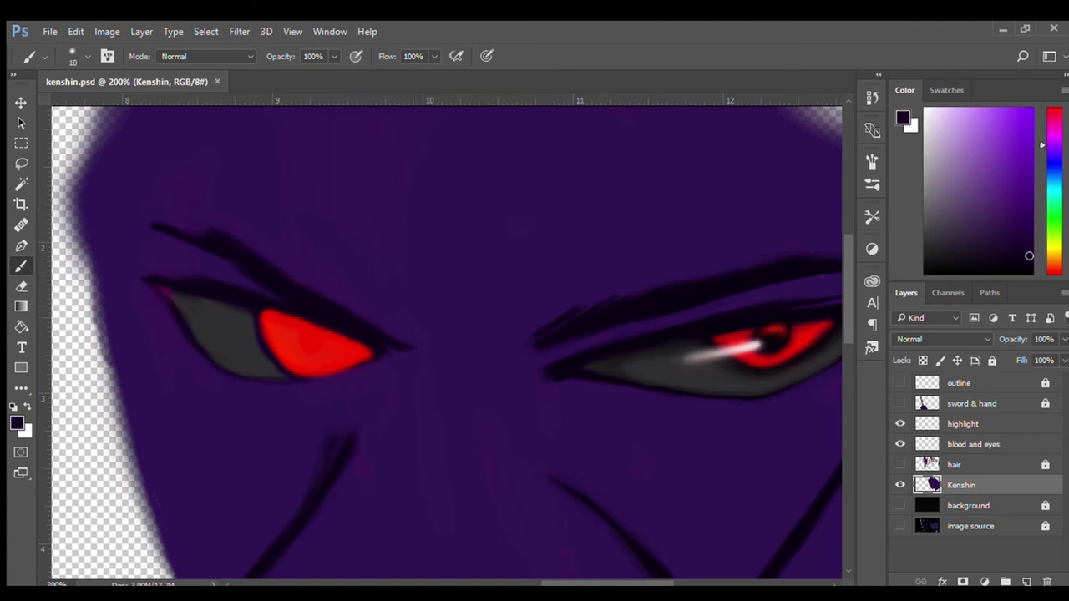
- Darken the left eye's upper lid line with a small brush and a darker sampled colour
key(bracketleft)
key(bracketleft)
key(bracketleft)
mouse_move(210, 243)
mouse_down()
mouse_move(344, 316)
mouse_move(401, 276)
mouse_up()
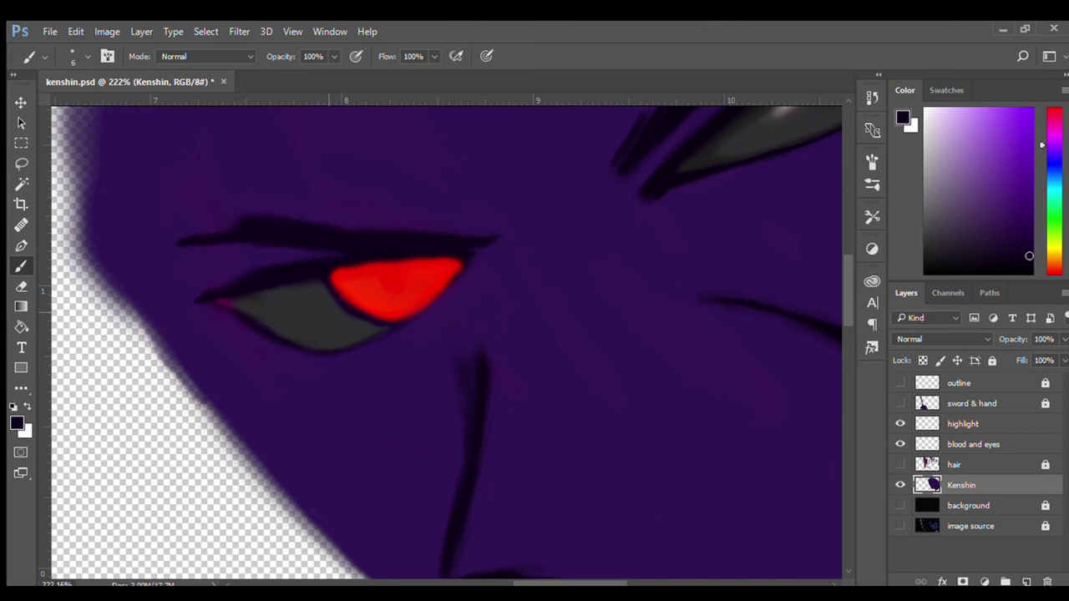
drag(250, 209, 260, 209)
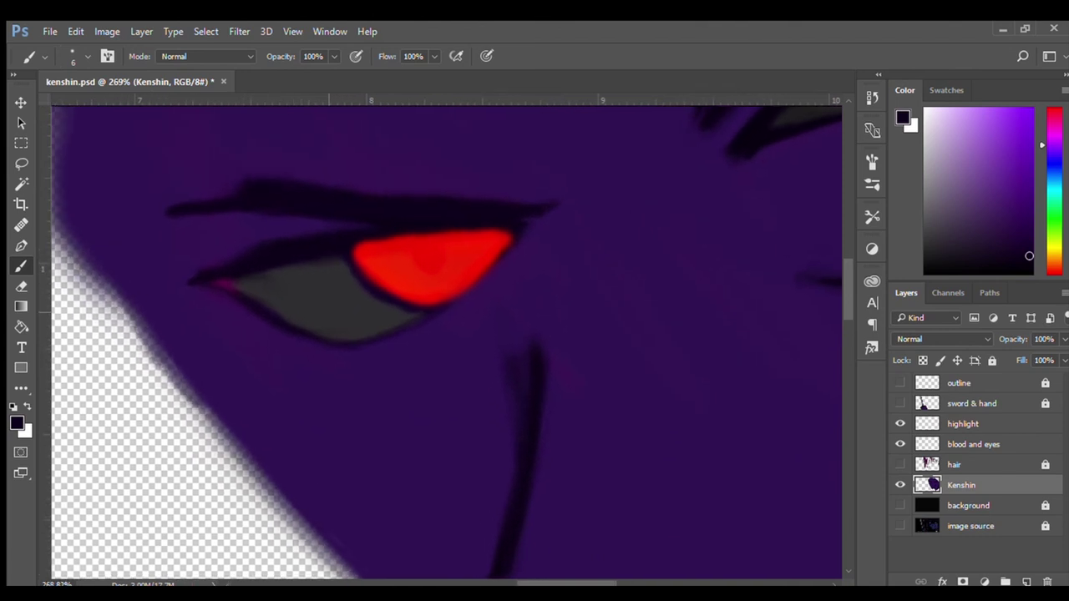
alt+click(259, 209)
key(bracketleft)
key(bracketleft)
key(bracketleft)
key(bracketright)
- Paint sampled face purple over the smudge above the left eyelid
alt+click(316, 153)
key(bracketright)
key(bracketright)
key(bracketright)
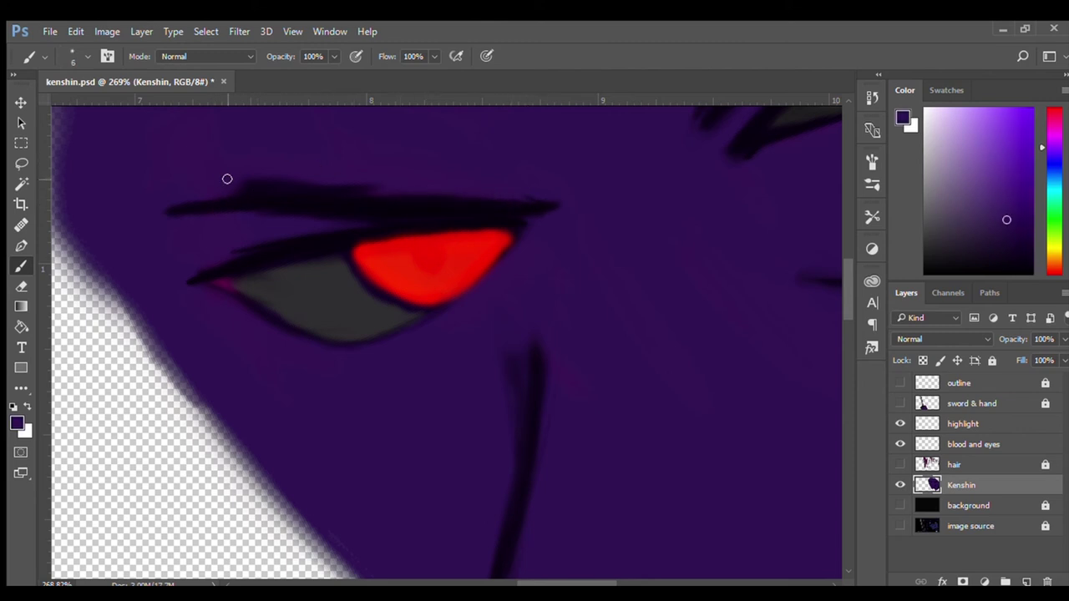
drag(226, 176, 346, 175)
key(bracketleft)
key(bracketleft)
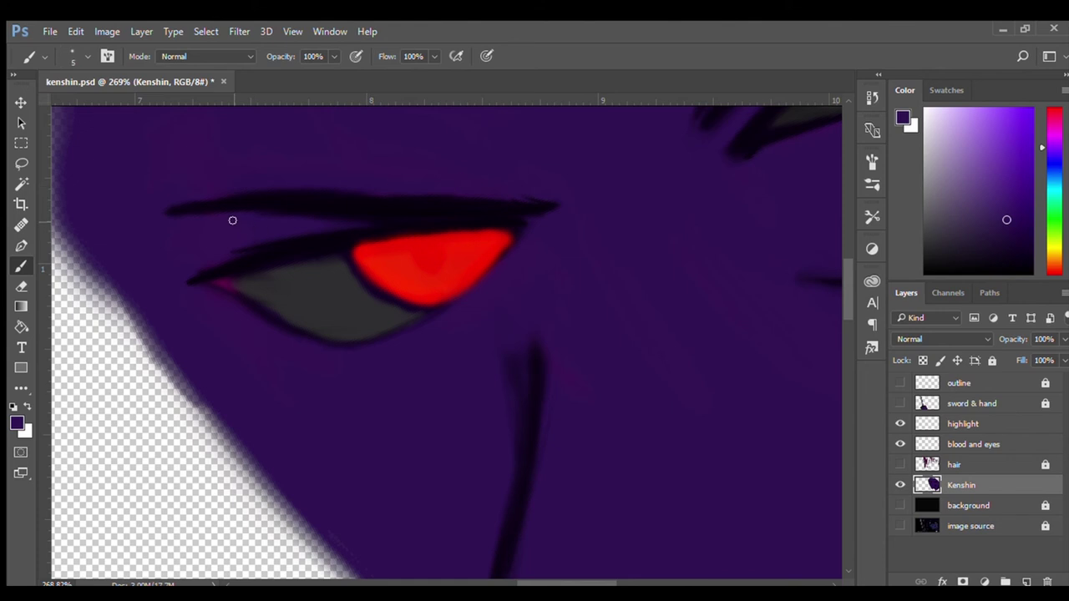
scroll(455, 380, down, 3)
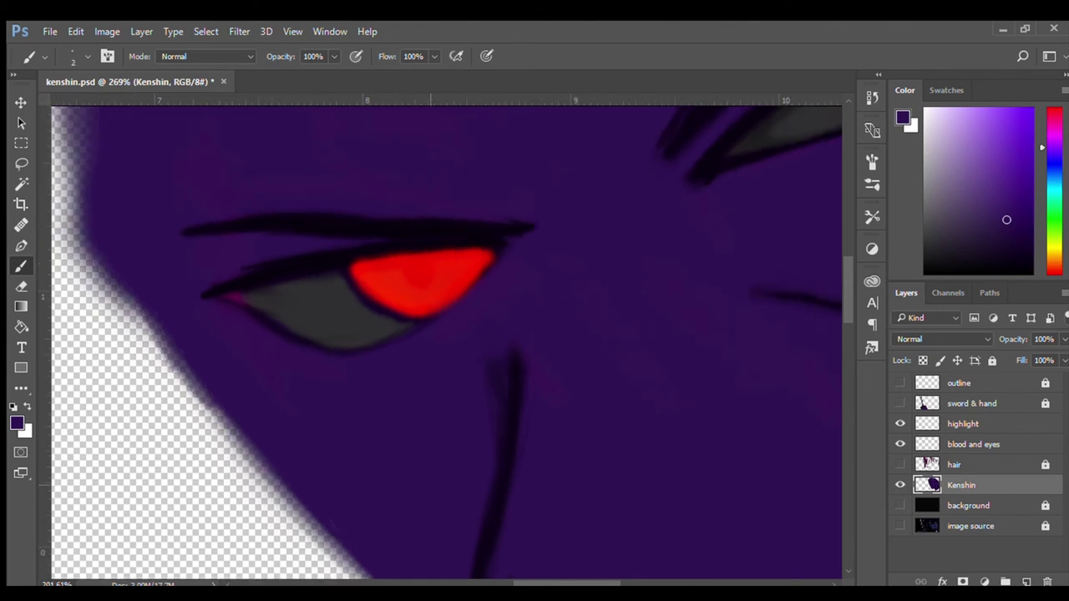
scroll(455, 380, down, 2)
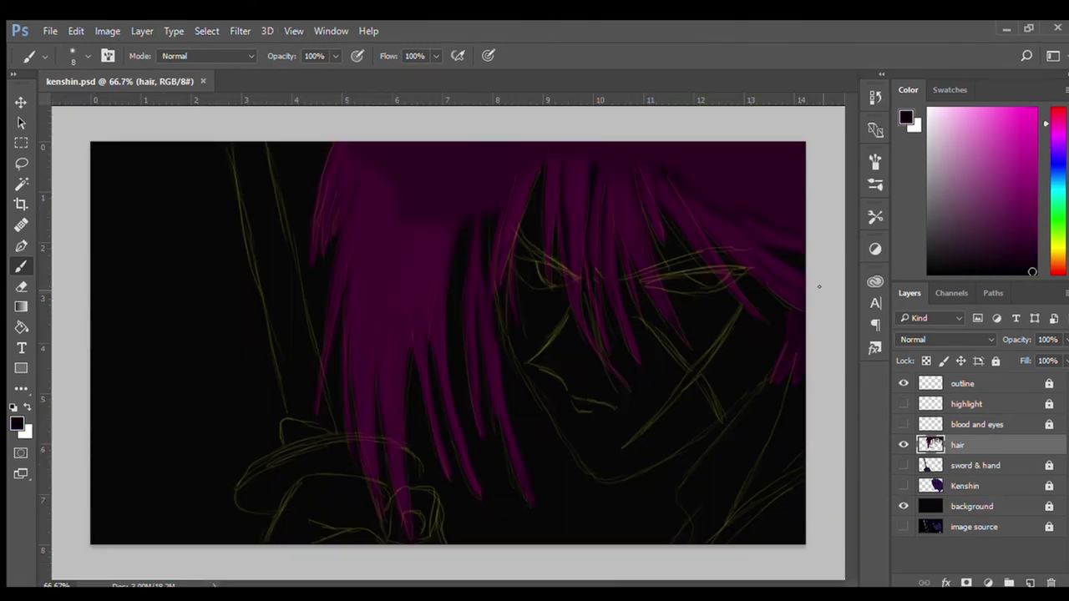
- Hide the black background and draw dark lines along the leftmost and lower-left hair strands
click(903, 506)
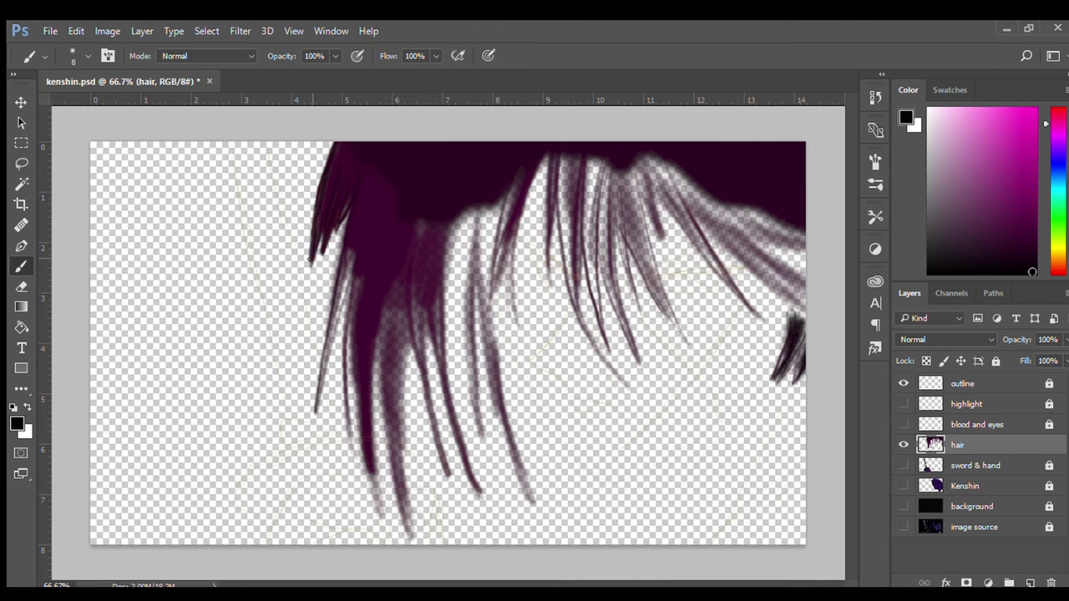
mouse_move(309, 263)
mouse_down()
mouse_move(331, 166)
mouse_move(315, 202)
mouse_up()
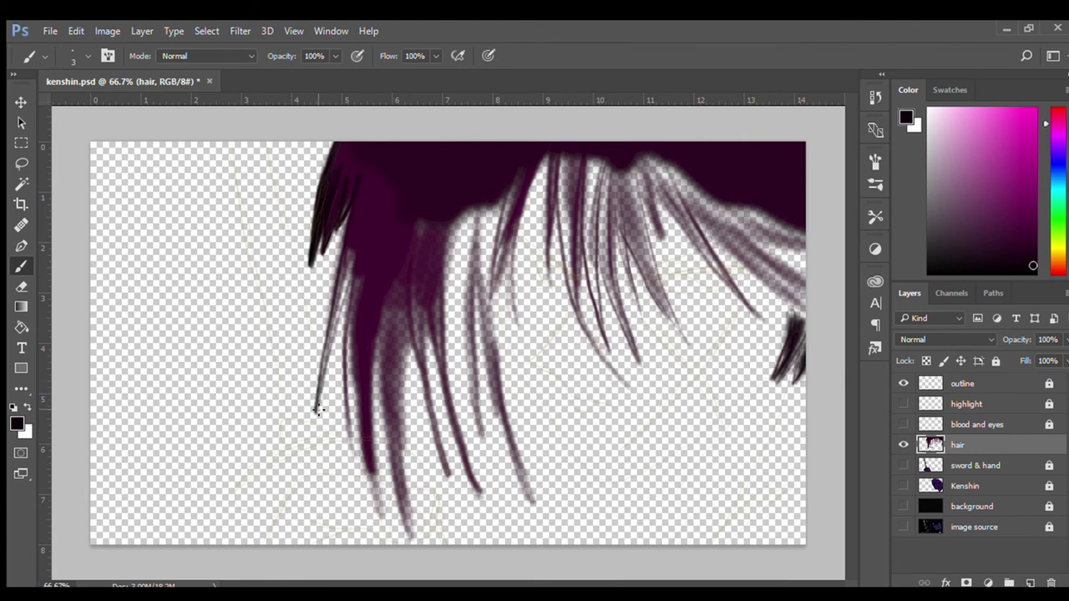
drag(317, 408, 329, 335)
drag(317, 399, 351, 255)
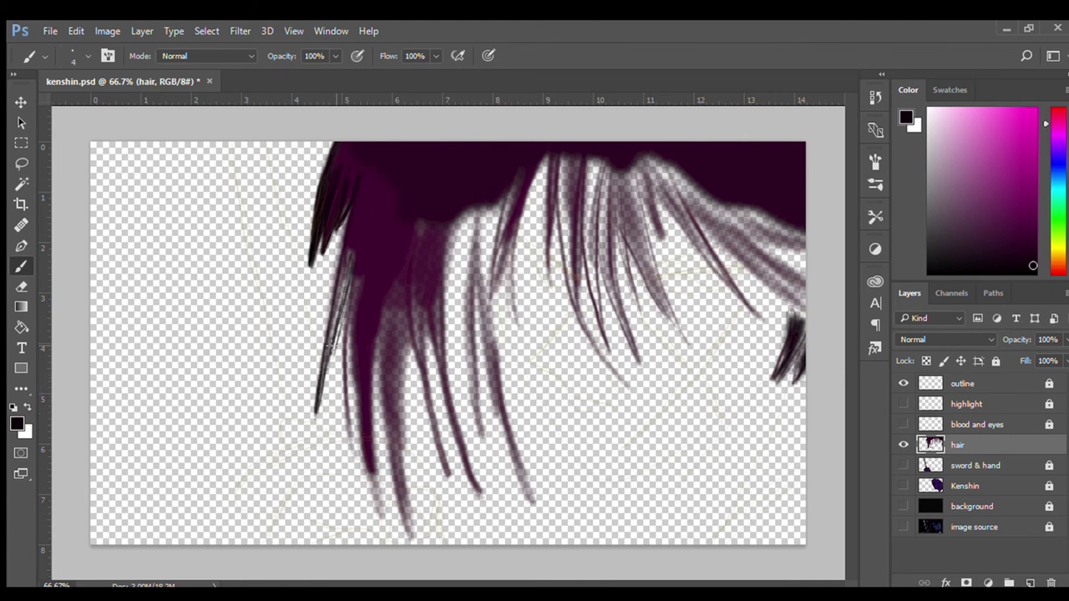
drag(335, 350, 347, 313)
drag(350, 256, 324, 381)
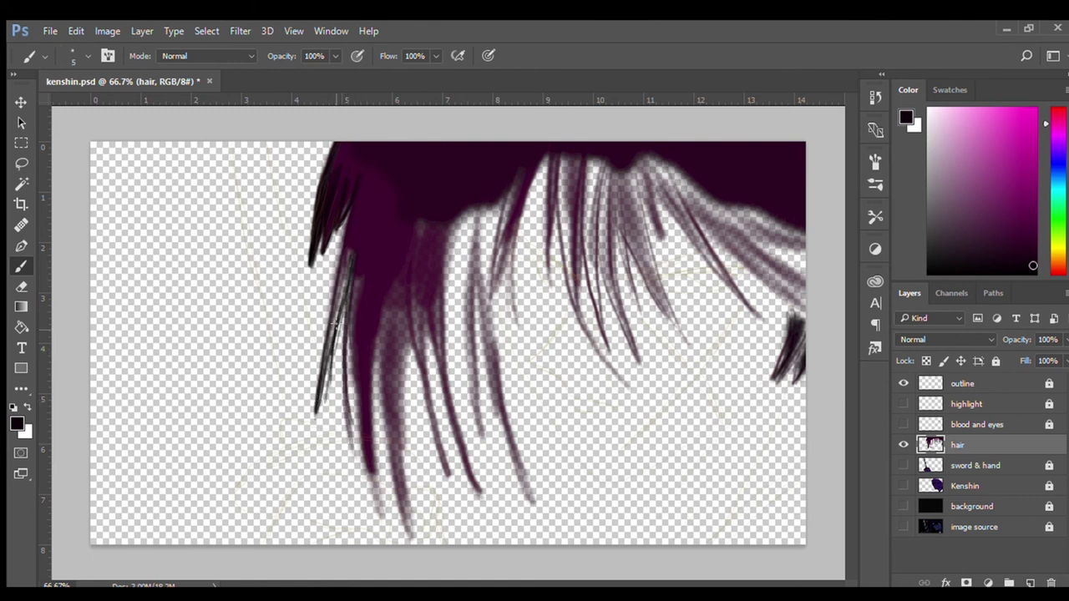
drag(350, 299, 369, 473)
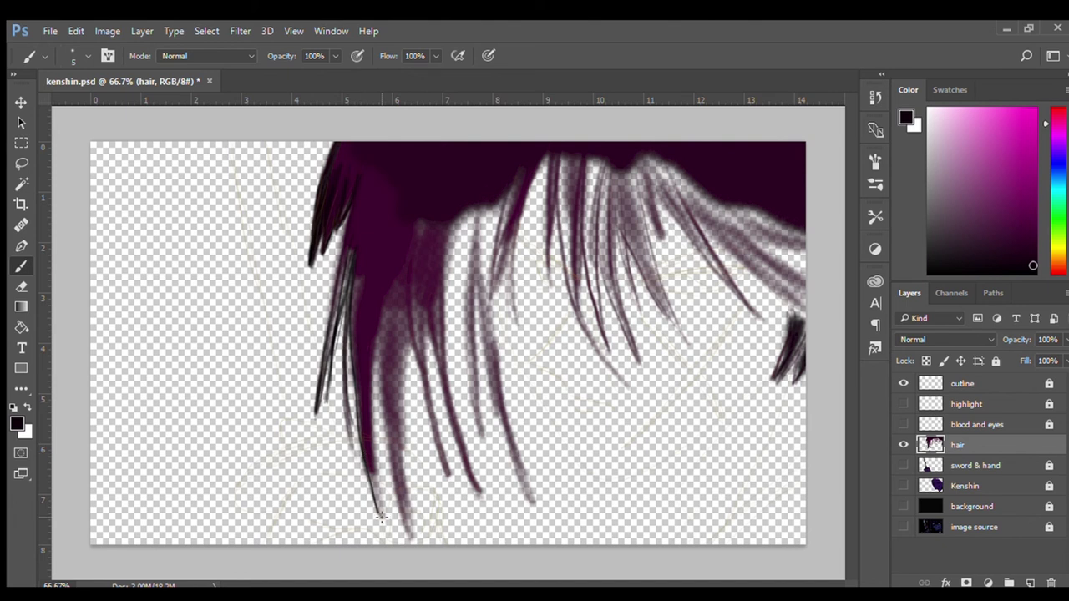
drag(379, 516, 370, 462)
- Darken and lengthen the lower-left and central-left hair strands
drag(384, 329, 407, 543)
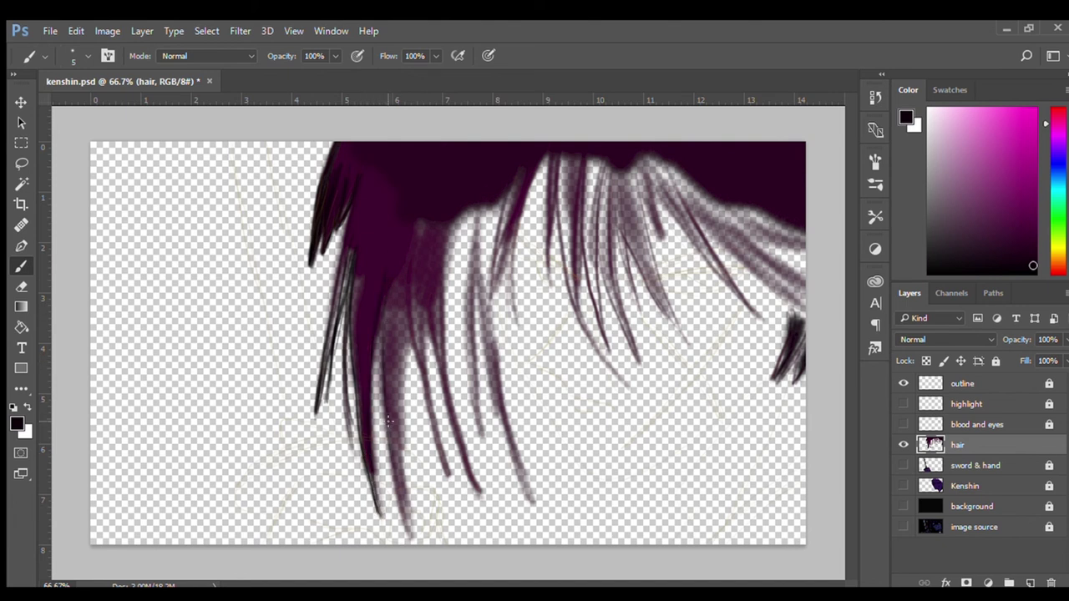
drag(385, 322, 382, 456)
mouse_move(374, 345)
mouse_down()
mouse_move(382, 505)
mouse_move(359, 441)
mouse_up()
drag(365, 369, 360, 458)
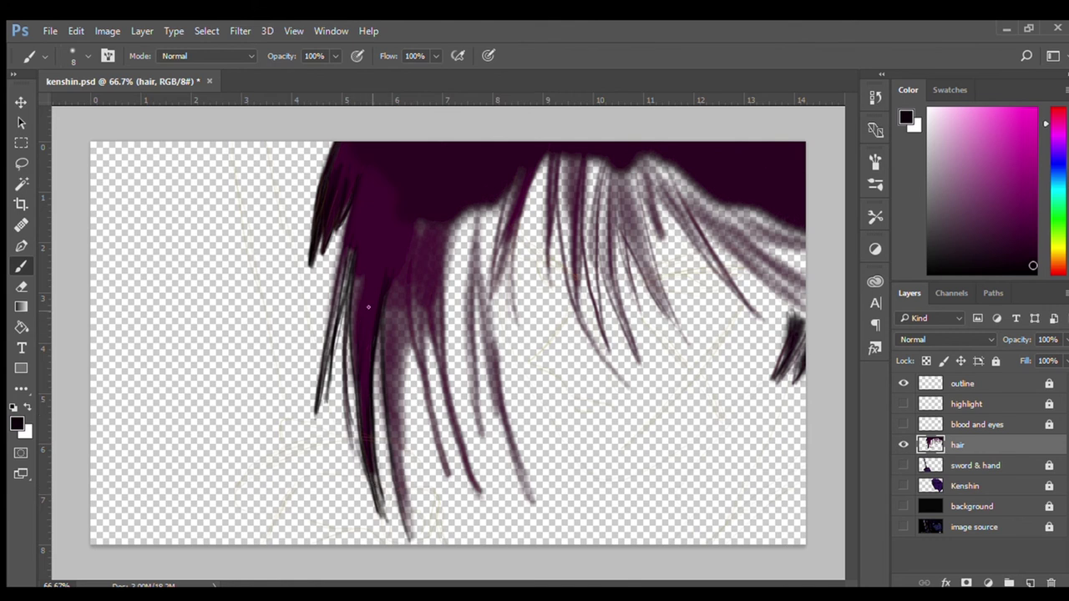
drag(406, 314, 411, 544)
drag(392, 374, 412, 532)
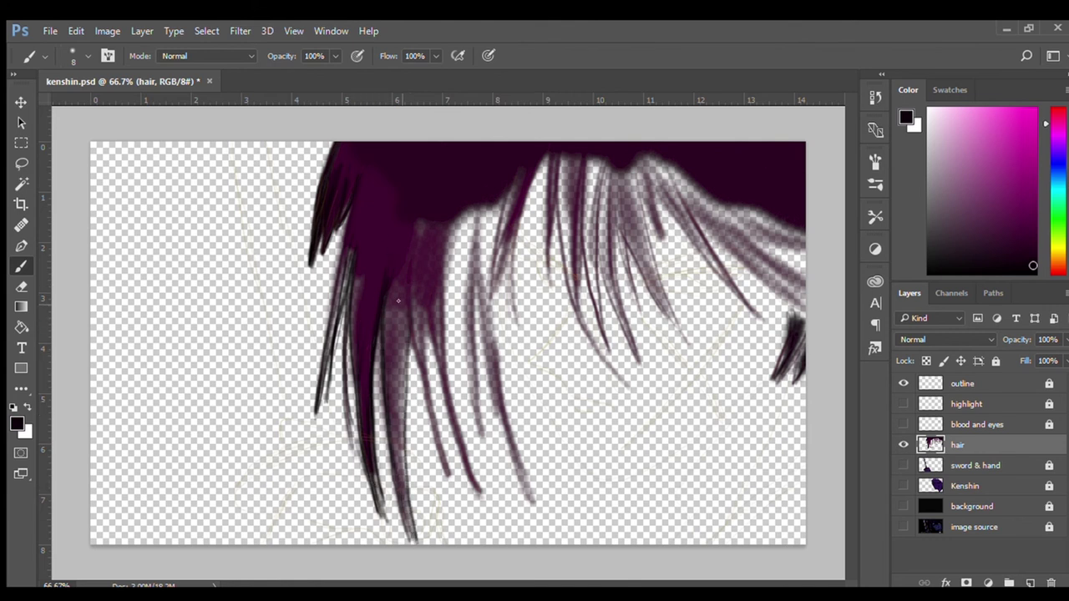
drag(413, 282, 418, 400)
- Add dark linework along the middle strands, extending it toward the hair tips
drag(414, 344, 449, 479)
drag(419, 284, 439, 462)
drag(421, 314, 453, 484)
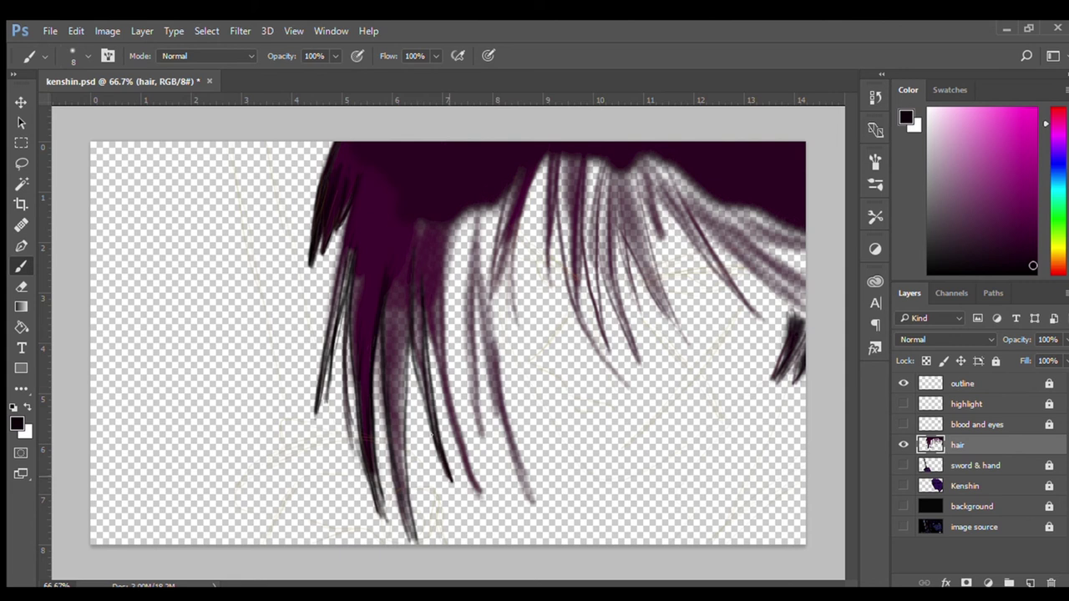
drag(405, 288, 429, 420)
drag(418, 343, 404, 442)
drag(407, 293, 405, 479)
mouse_move(404, 442)
mouse_down()
mouse_move(416, 544)
mouse_move(389, 293)
mouse_up()
drag(396, 341, 389, 279)
- Add thin dark strand lines across the middle and central hair
drag(383, 325, 406, 511)
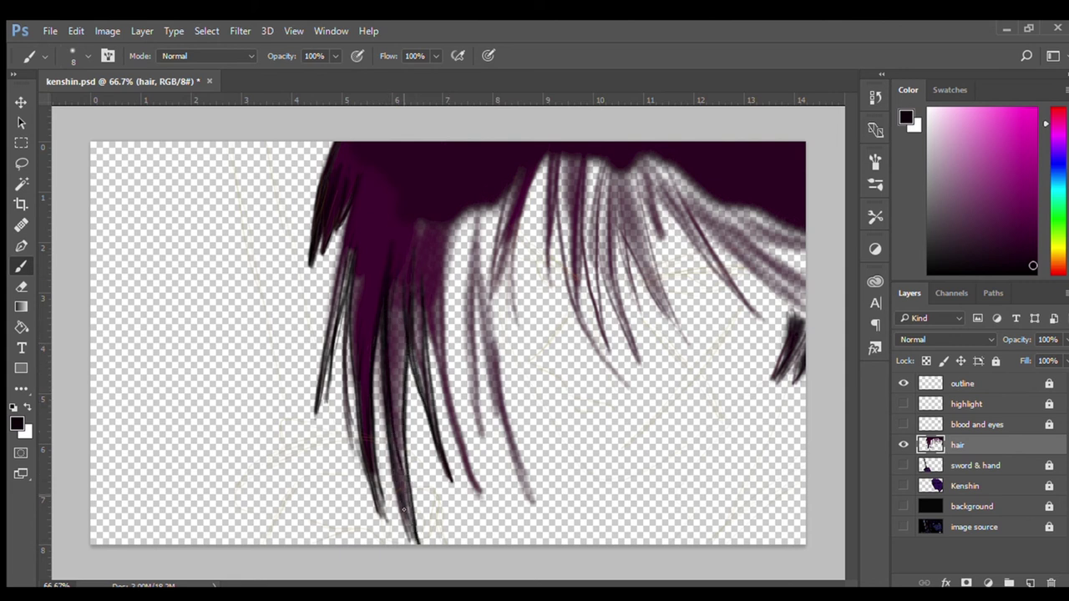
drag(397, 414, 409, 519)
drag(422, 285, 448, 406)
drag(433, 333, 469, 473)
drag(458, 216, 448, 332)
mouse_move(461, 243)
mouse_down()
mouse_move(450, 344)
mouse_move(477, 406)
mouse_up()
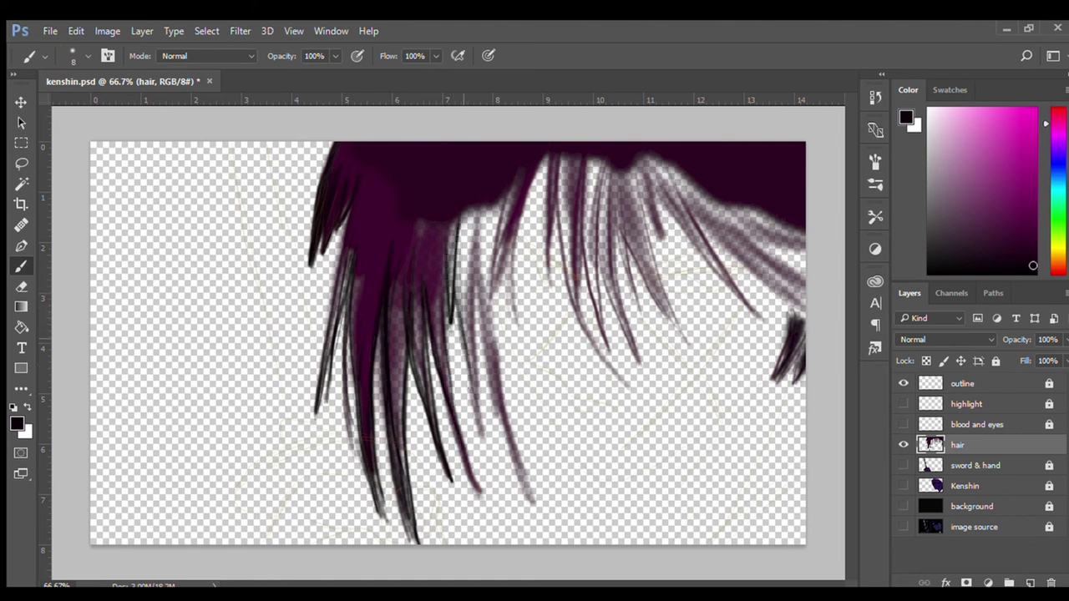
mouse_move(468, 215)
mouse_down()
mouse_move(482, 389)
mouse_move(494, 387)
mouse_move(531, 493)
mouse_up()
- Draw dark strand lines right of the hair's centre and across the right-hand strands
mouse_move(501, 400)
mouse_down()
mouse_move(496, 215)
mouse_move(499, 302)
mouse_up()
drag(522, 185, 521, 332)
drag(551, 158, 539, 285)
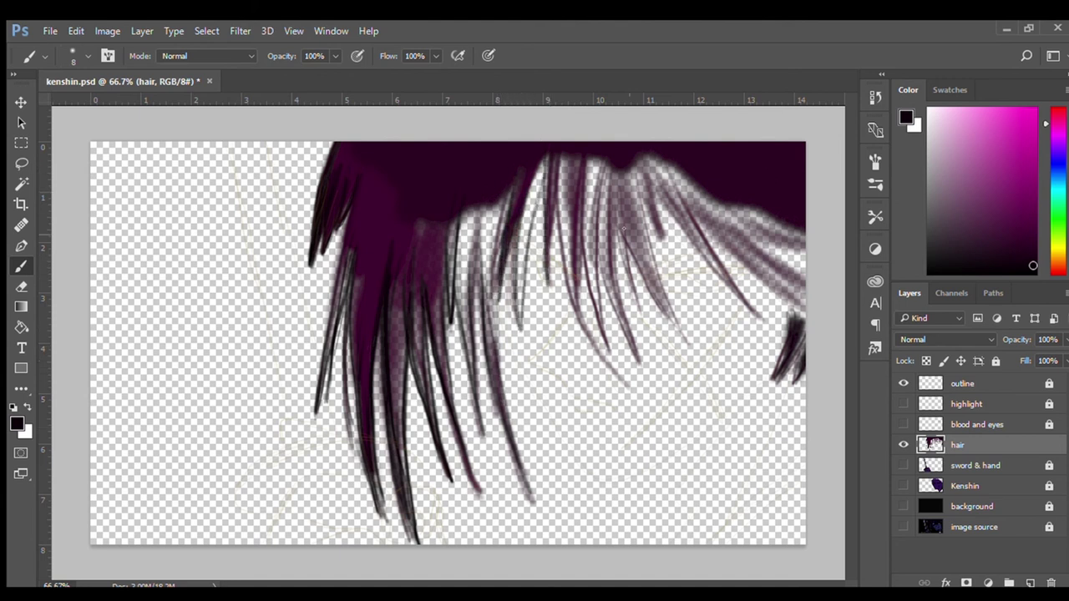
drag(551, 209, 546, 288)
drag(560, 166, 548, 289)
mouse_move(556, 172)
mouse_down()
mouse_move(576, 314)
mouse_move(626, 381)
mouse_move(591, 332)
mouse_up()
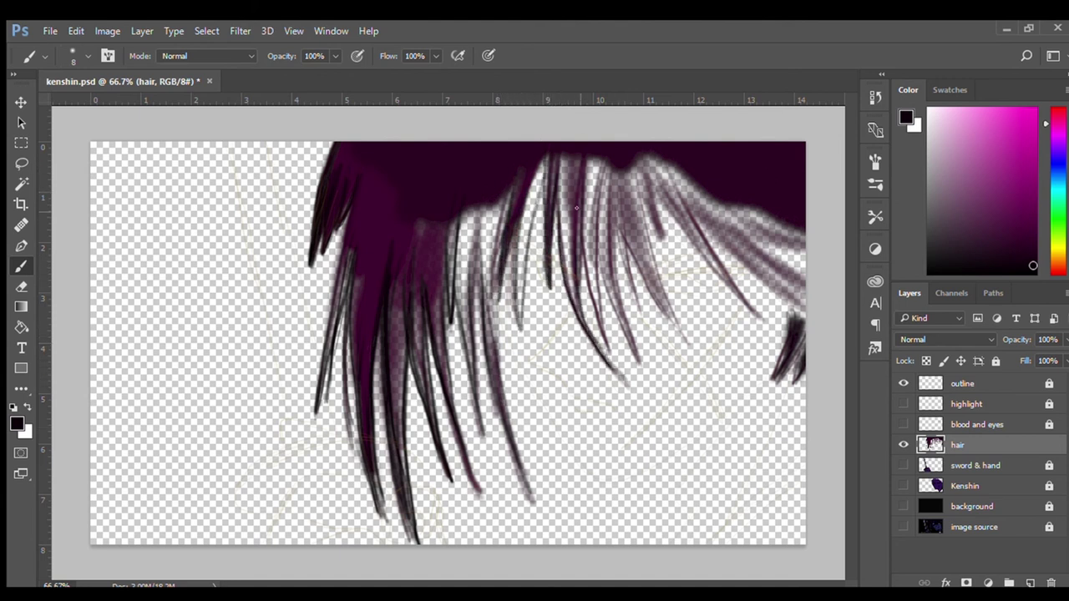
drag(579, 213, 598, 309)
drag(585, 251, 608, 336)
mouse_move(596, 197)
mouse_down()
mouse_move(610, 353)
mouse_move(617, 318)
mouse_up()
drag(602, 275, 628, 336)
- Add dark strand lines to the far-right and lower-right hair
mouse_move(611, 182)
mouse_down()
mouse_move(618, 289)
mouse_move(638, 305)
mouse_up()
drag(623, 227, 690, 346)
mouse_move(639, 158)
mouse_down()
mouse_move(683, 336)
mouse_move(668, 239)
mouse_up()
drag(655, 180, 710, 259)
drag(673, 209, 760, 314)
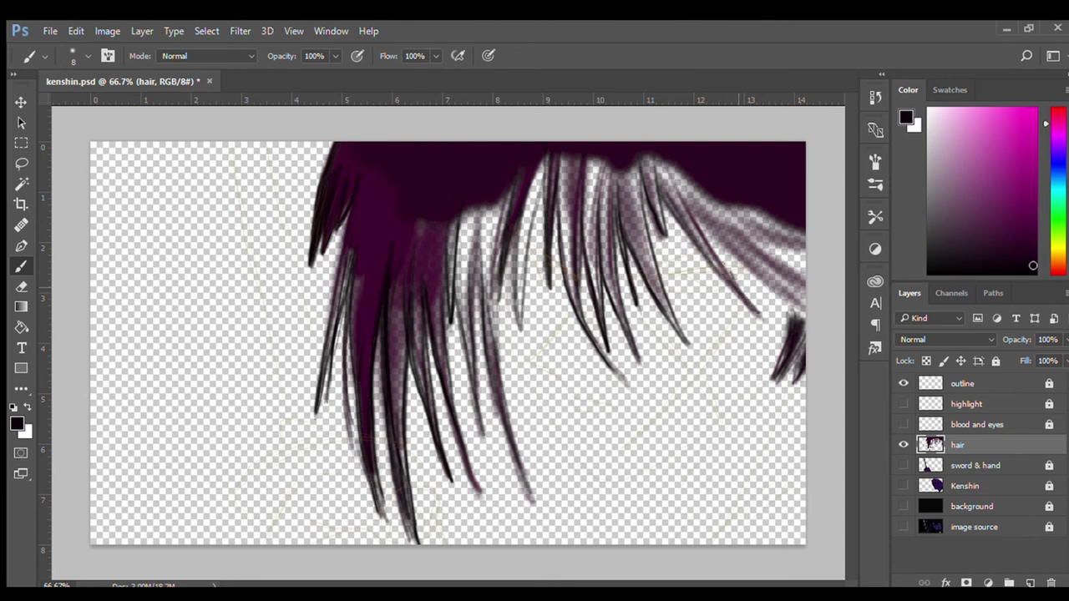
drag(678, 165, 742, 297)
drag(702, 225, 753, 300)
mouse_move(685, 182)
mouse_down()
mouse_move(804, 310)
mouse_move(775, 371)
mouse_up()
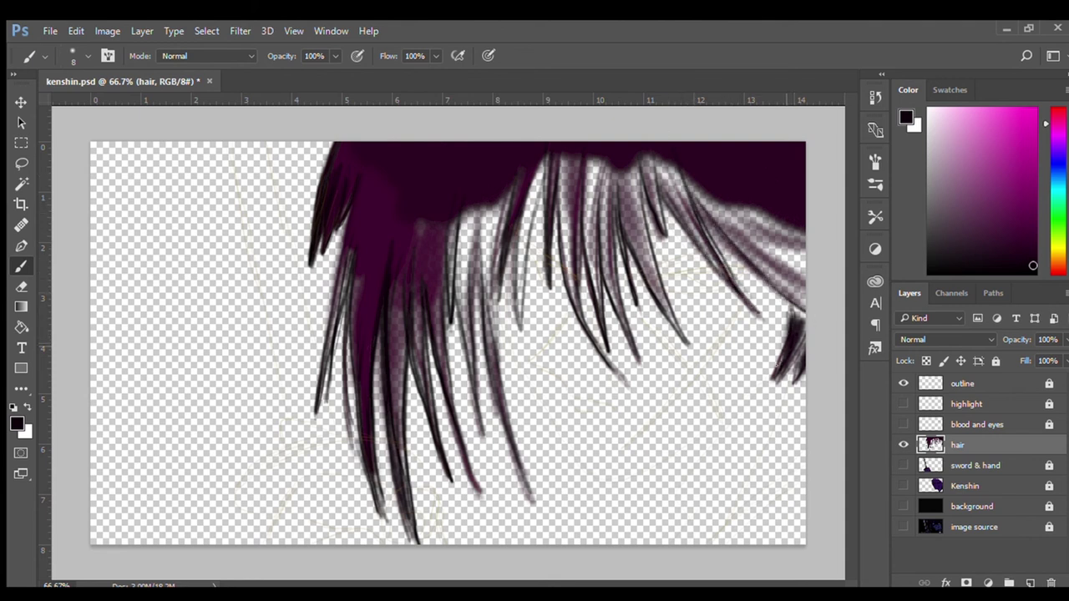
drag(803, 314, 768, 389)
- Pick a dark purple and fill the left and central-left hair strands
drag(1031, 248, 1032, 254)
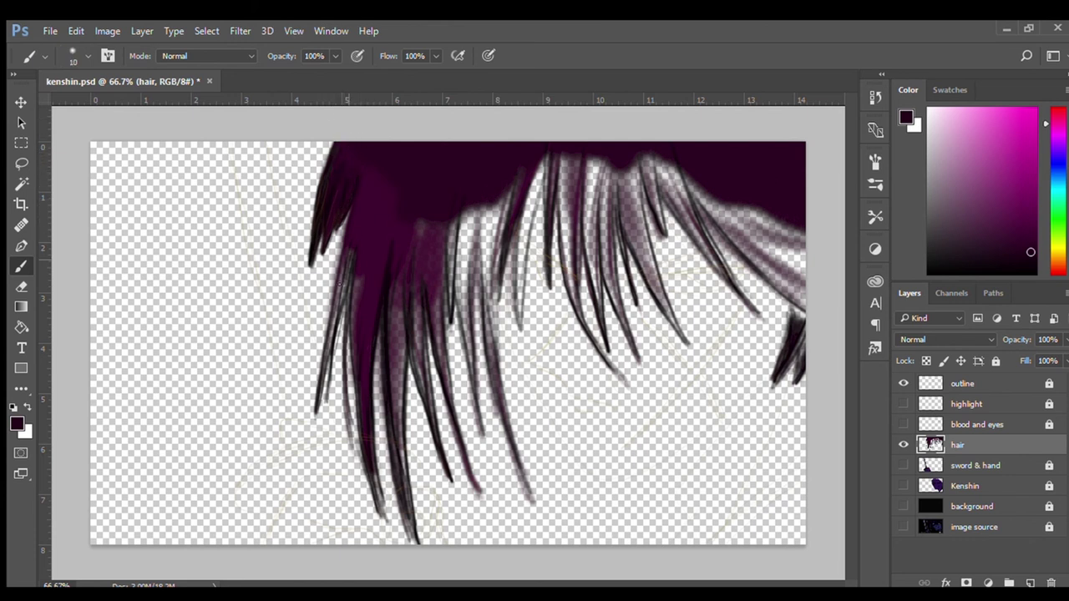
key(bracketleft)
key(bracketleft)
key(ctrl+plus)
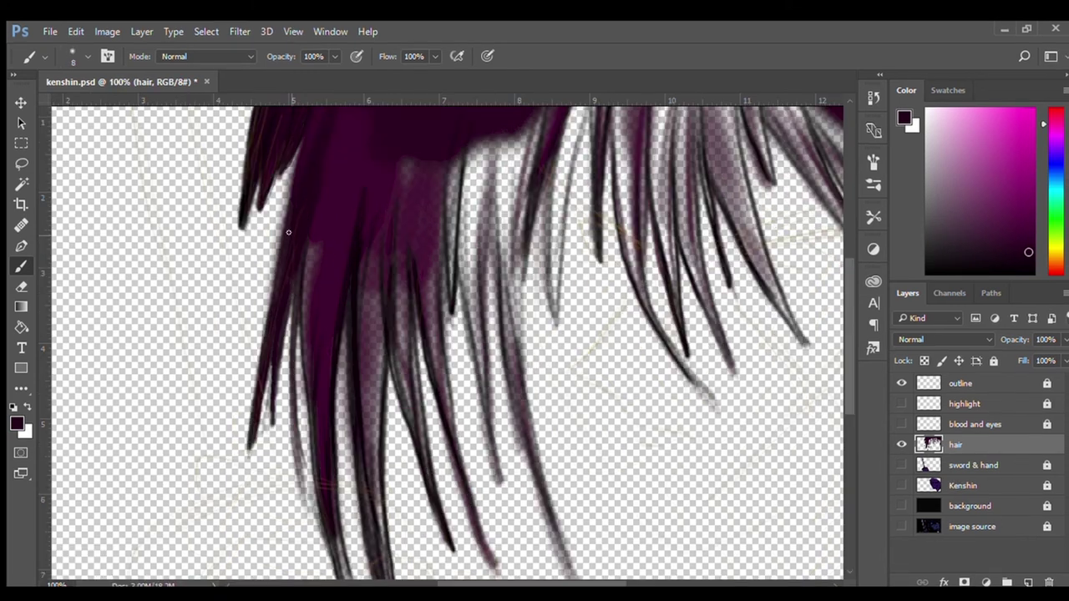
drag(273, 353, 271, 425)
drag(297, 275, 272, 381)
click(1027, 223)
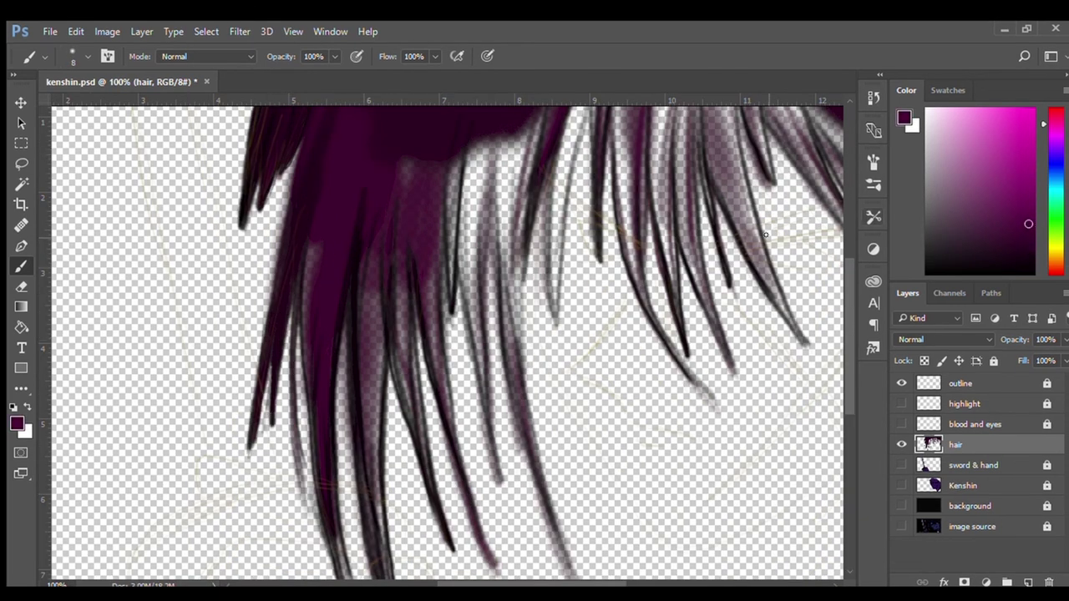
key(bracketright)
key(bracketright)
key(bracketright)
mouse_move(321, 198)
mouse_down()
mouse_move(308, 187)
mouse_move(317, 281)
mouse_move(307, 361)
mouse_up()
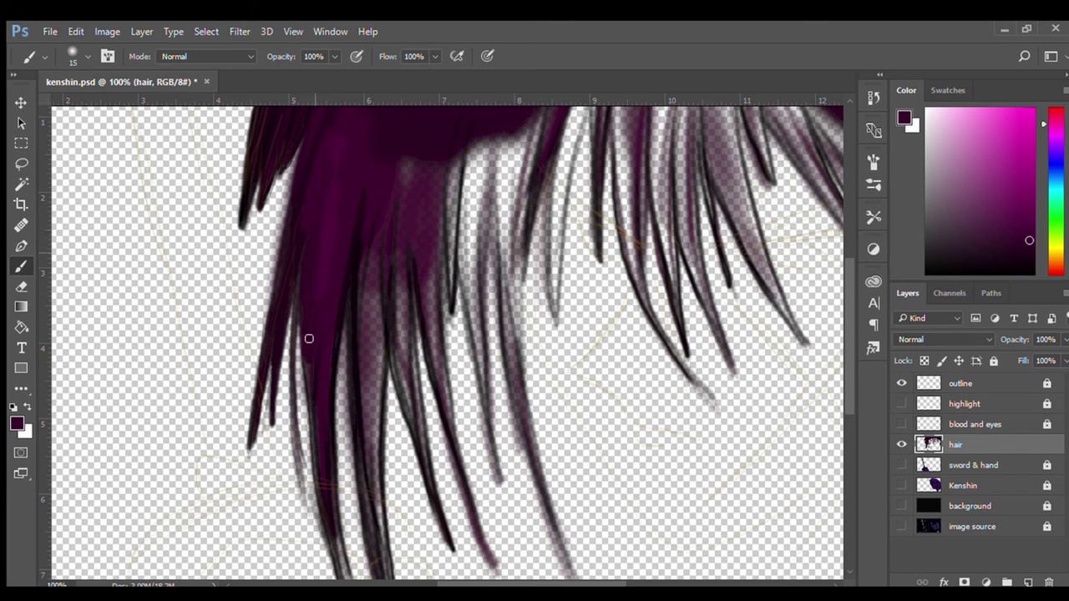
- Fill the central strands with dark purple, extending it down and into narrow strands
scroll(356, 375, down, 3)
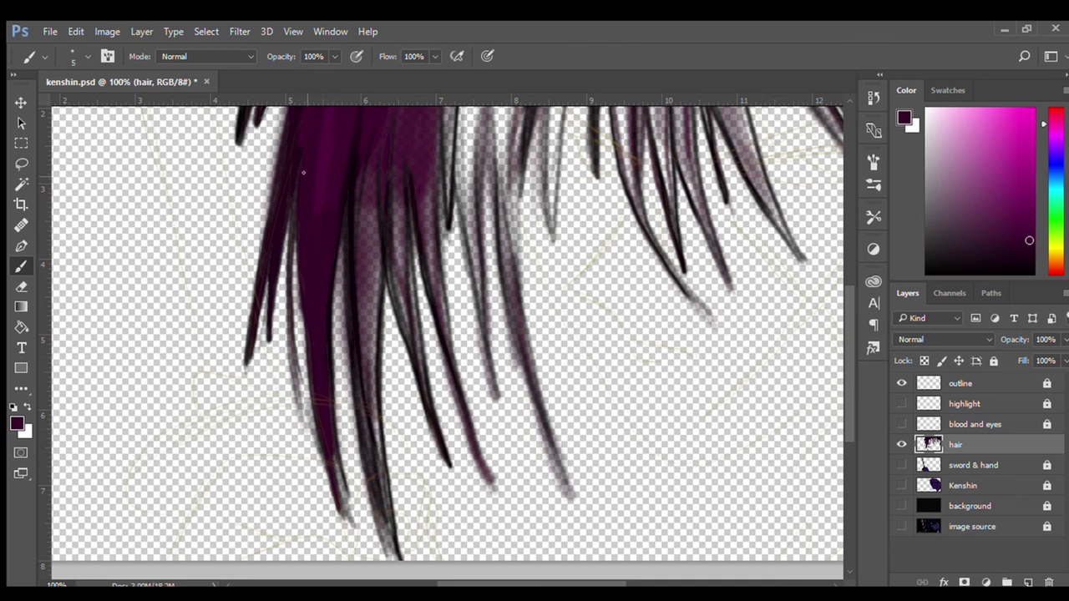
drag(291, 250, 296, 400)
mouse_move(372, 150)
mouse_down()
mouse_move(361, 348)
mouse_move(385, 543)
mouse_up()
key(bracketright)
key(bracketright)
key(bracketright)
key(bracketleft)
mouse_move(370, 477)
mouse_down()
mouse_move(365, 401)
mouse_move(389, 548)
mouse_up()
key(])
mouse_move(406, 240)
mouse_down()
mouse_move(393, 176)
mouse_move(398, 315)
mouse_move(410, 306)
mouse_up()
key([)
key([)
key([)
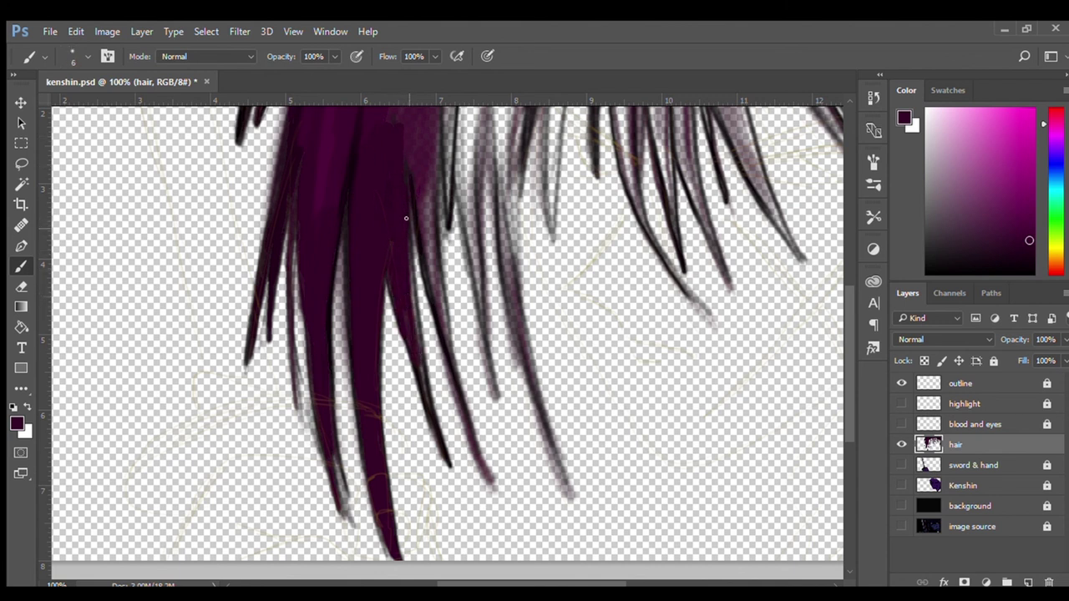
mouse_move(409, 250)
mouse_down()
mouse_move(407, 342)
mouse_move(422, 392)
mouse_up()
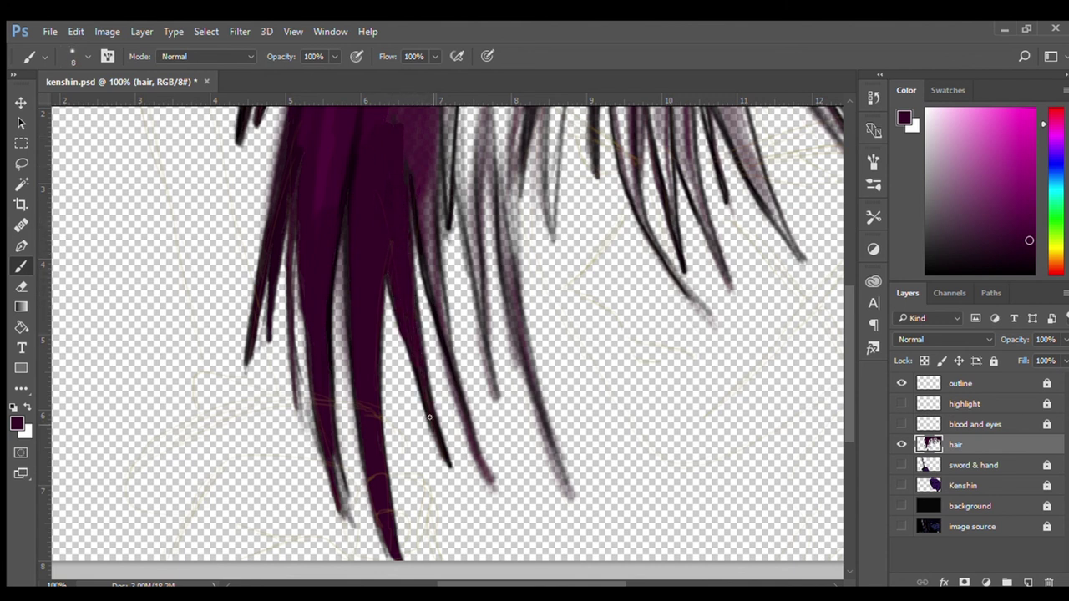
- Fill a wider strand, darken it toward the tip, and cover the hair edge in dark purple
key(])
key(])
key(])
mouse_move(429, 162)
mouse_down()
mouse_move(429, 258)
mouse_move(421, 149)
mouse_up()
key([)
key([)
key([)
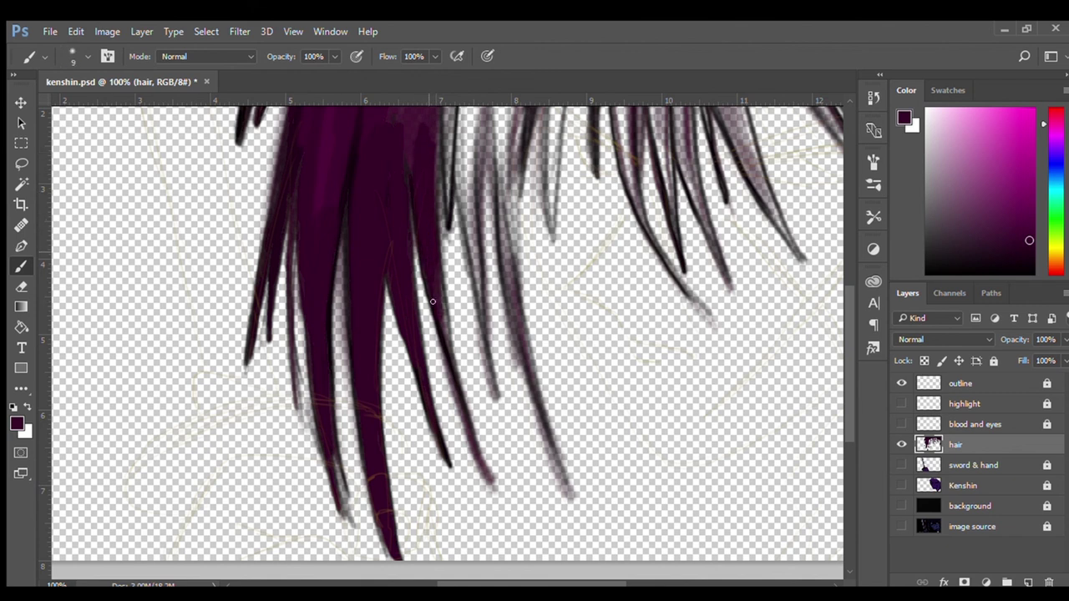
mouse_move(431, 275)
mouse_down()
mouse_move(490, 481)
mouse_move(436, 177)
mouse_move(385, 158)
mouse_move(436, 206)
mouse_move(426, 301)
mouse_move(456, 150)
mouse_up()
scroll(435, 178, up, 3)
key(])
key(])
key(])
key([)
key([)
key([)
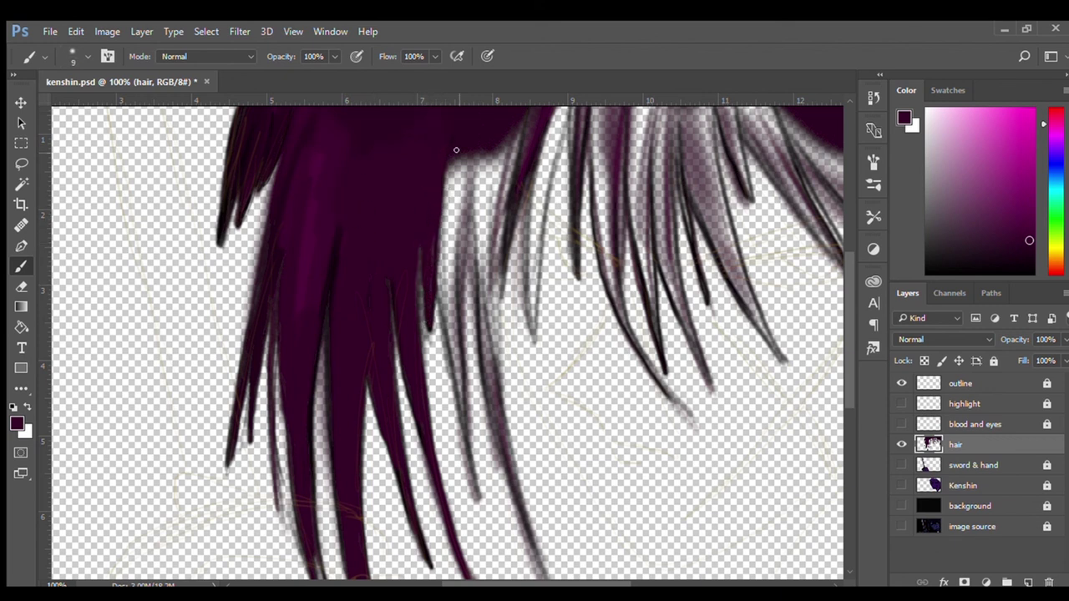
key(])
key(])
key(])
mouse_move(441, 208)
mouse_down()
mouse_move(453, 177)
mouse_move(515, 155)
mouse_move(455, 284)
mouse_move(458, 260)
mouse_up()
- Extend the purple fill down the strands and paint thin tapered strand tips
key(bracketleft)
key(bracketleft)
key(bracketleft)
mouse_move(447, 334)
mouse_down()
mouse_move(440, 237)
mouse_move(453, 298)
mouse_move(444, 334)
mouse_move(455, 326)
mouse_move(474, 477)
mouse_up()
key(bracketleft)
key(bracketleft)
key(bracketleft)
mouse_move(458, 371)
mouse_down()
mouse_move(472, 493)
mouse_move(447, 250)
mouse_move(470, 198)
mouse_move(489, 405)
mouse_move(489, 262)
mouse_up()
key(bracketright)
key(bracketright)
key(bracketright)
key(bracketright)
mouse_move(463, 298)
mouse_down()
mouse_move(421, 200)
mouse_move(460, 364)
mouse_up()
key(bracketleft)
key(bracketleft)
key(bracketleft)
drag(452, 309, 500, 479)
key(bracketleft)
- Paint dark purple over the left strand edges of the right fringe, undoing one stray stroke
drag(476, 375, 499, 461)
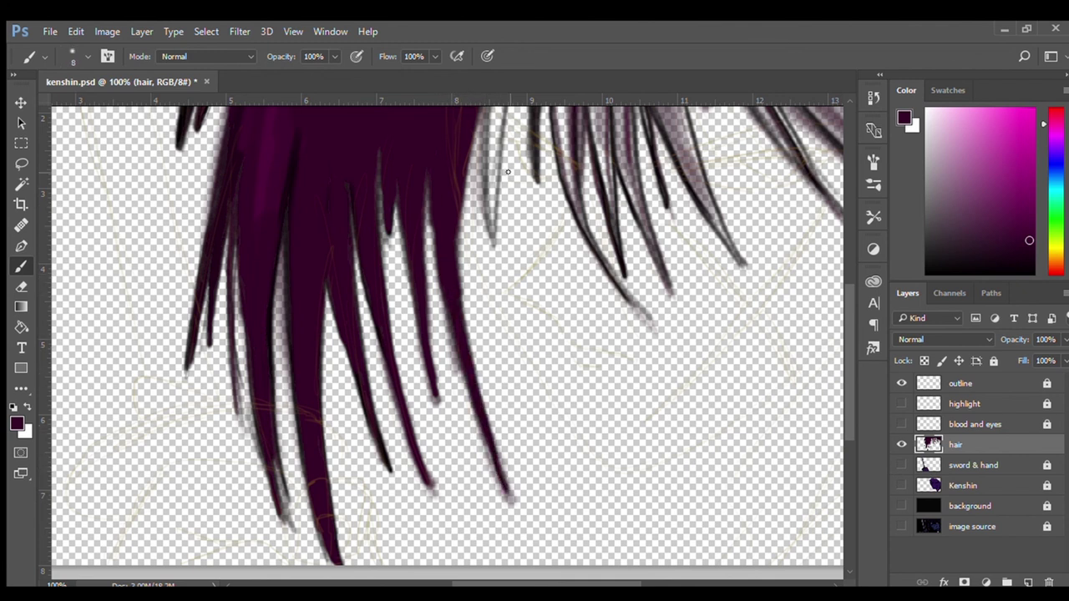
mouse_move(489, 302)
mouse_down()
mouse_move(524, 200)
mouse_move(452, 395)
mouse_up()
key(ctrl+z)
key(bracketright)
key(bracketright)
key(bracketright)
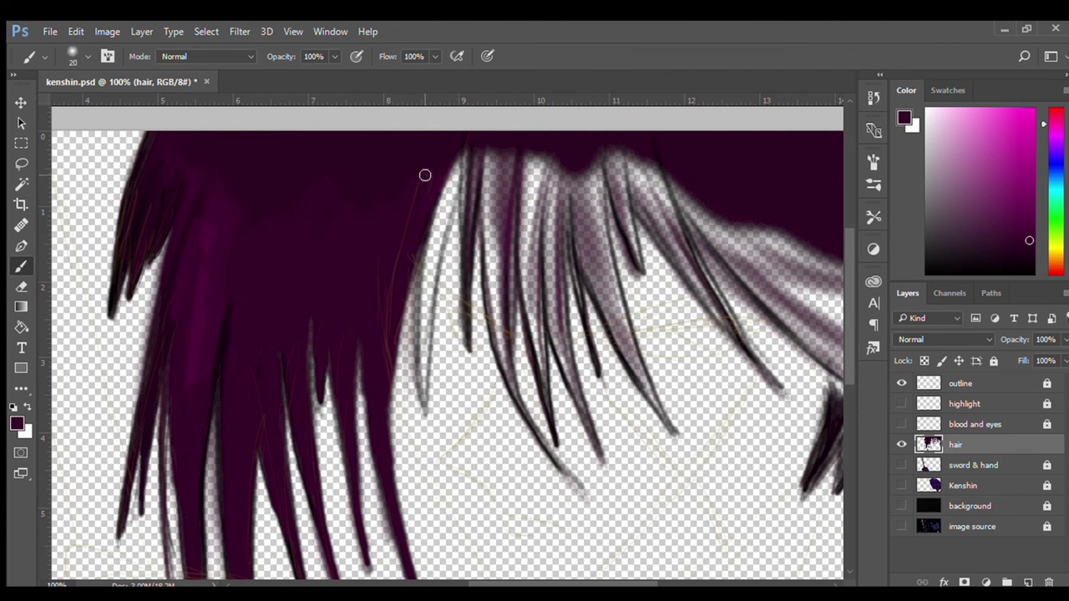
mouse_move(435, 227)
mouse_down()
mouse_move(473, 148)
mouse_move(441, 206)
mouse_move(420, 399)
mouse_up()
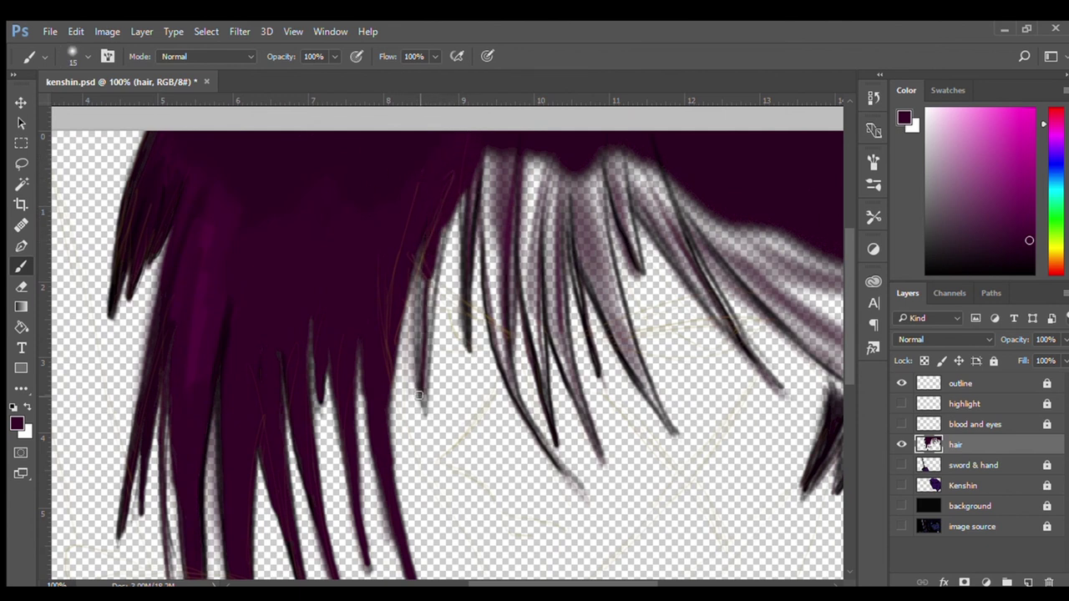
drag(436, 260, 421, 418)
drag(449, 210, 417, 364)
- Cover the pale strands in the middle of the right fringe with dark purple at varying brush sizes
key(bracketleft)
key(bracketleft)
key(bracketleft)
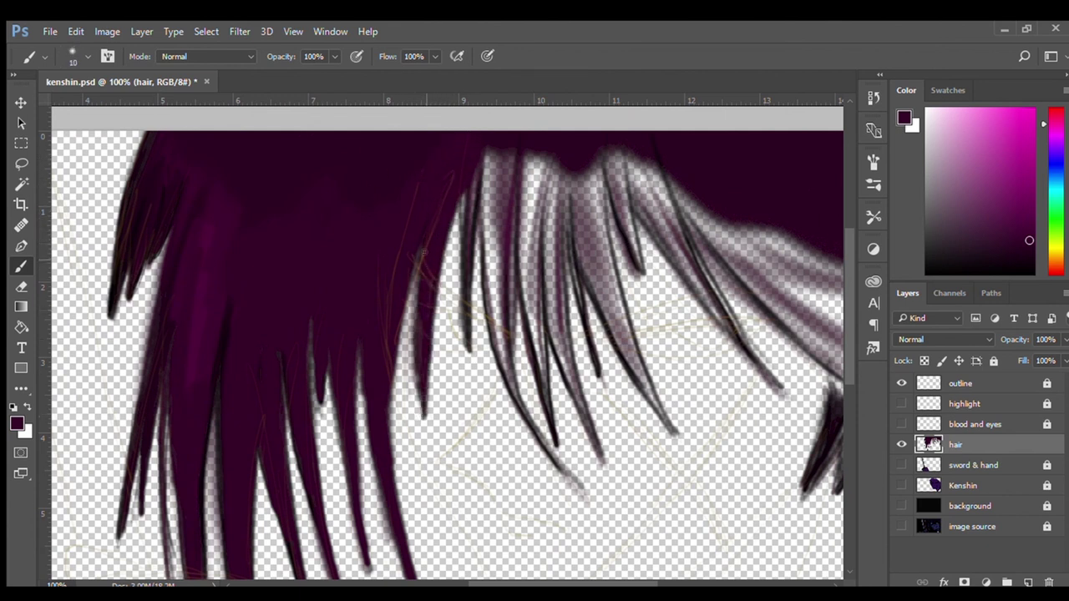
mouse_move(421, 284)
mouse_down()
mouse_move(419, 401)
mouse_move(417, 368)
mouse_up()
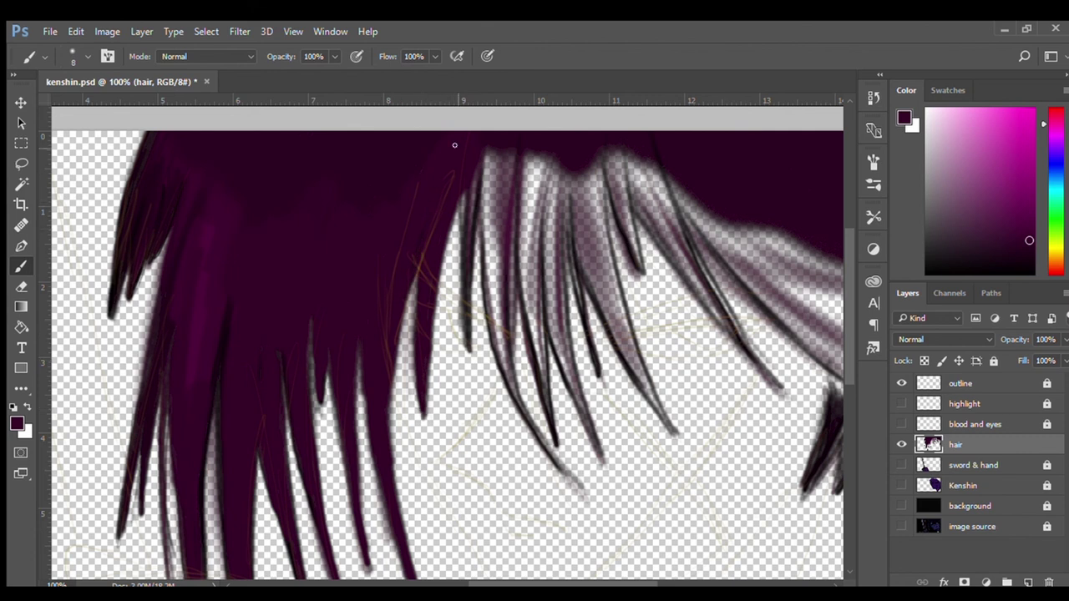
key(bracketright)
key(bracketright)
drag(483, 155, 465, 237)
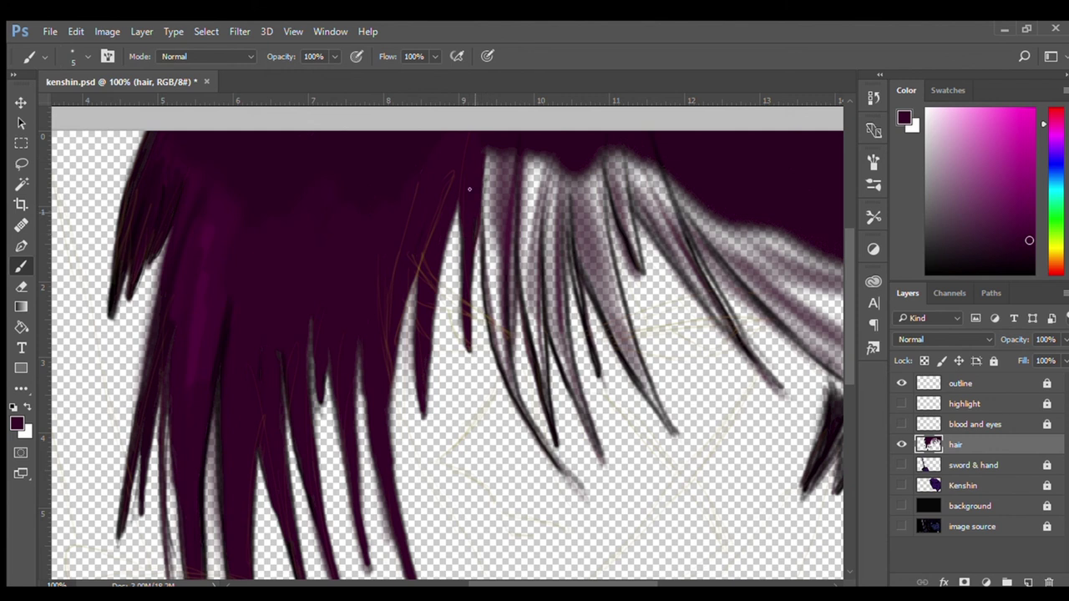
key(bracketright)
key(bracketright)
drag(484, 202, 483, 262)
key(bracketright)
key(bracketright)
drag(493, 156, 486, 250)
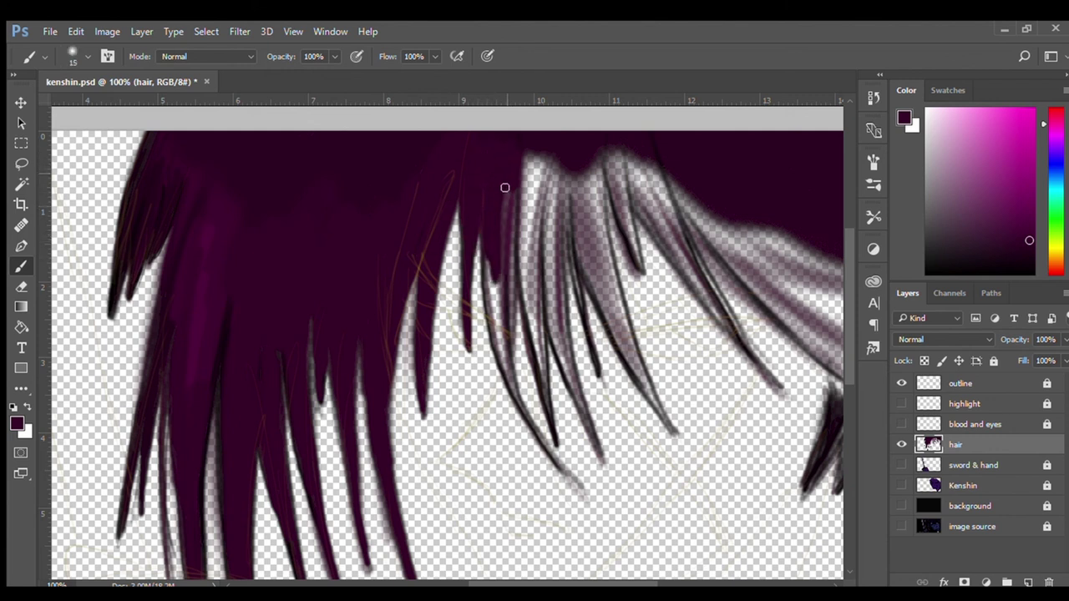
drag(504, 187, 507, 289)
key(bracketright)
drag(498, 245, 507, 380)
- Darken the lower strand edges down toward their tips with finer dark purple strokes
key(bracketleft)
key(bracketleft)
key(bracketleft)
mouse_move(499, 334)
mouse_down()
mouse_move(519, 406)
mouse_move(511, 393)
mouse_move(550, 458)
mouse_up()
drag(495, 341, 570, 474)
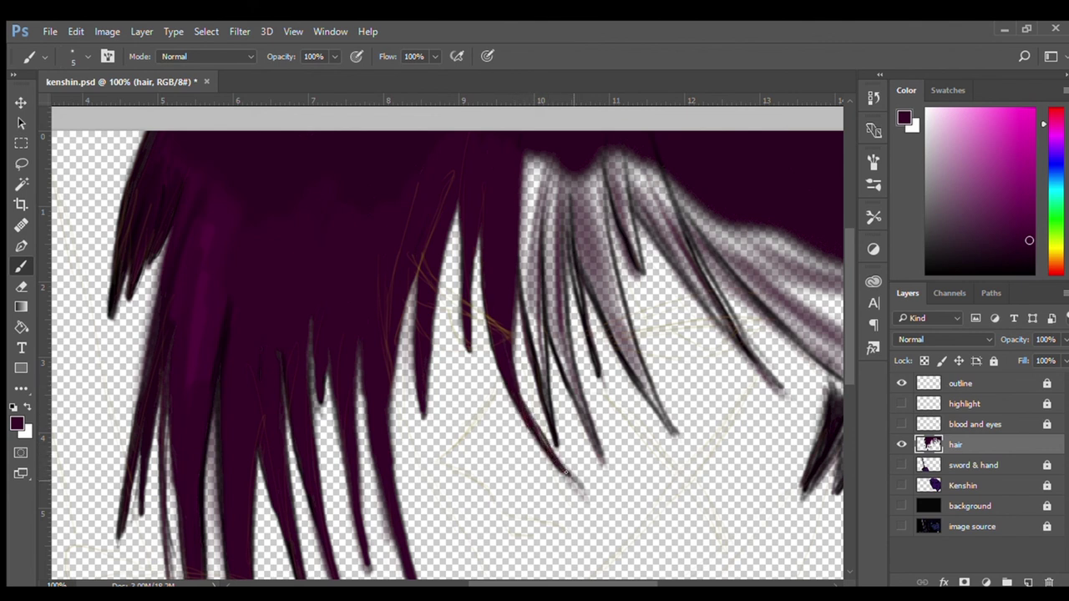
drag(530, 415, 514, 312)
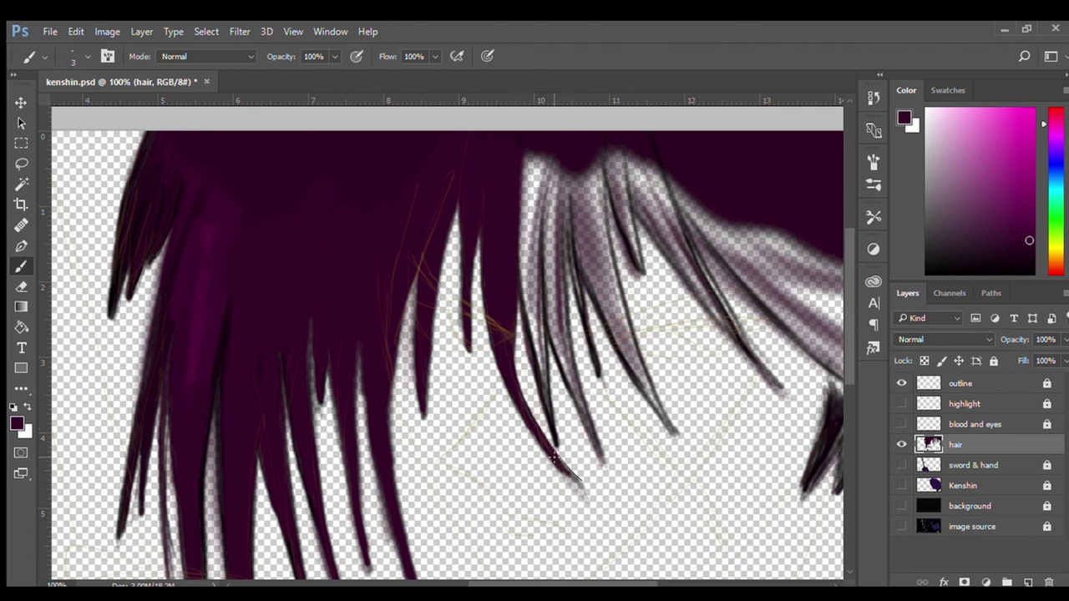
key(bracketright)
key(bracketright)
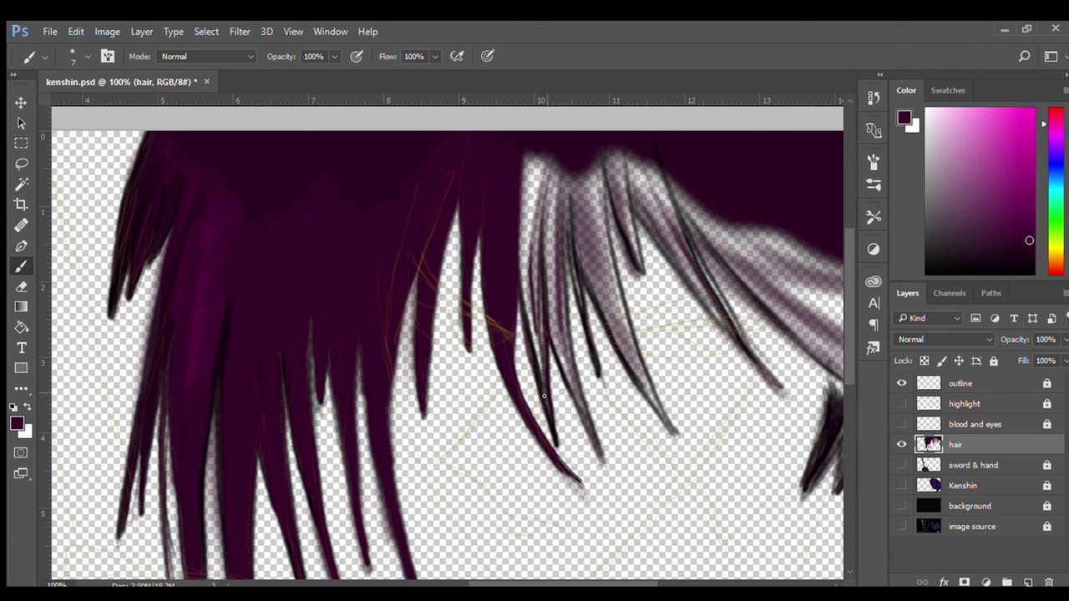
drag(547, 409, 536, 316)
drag(539, 380, 529, 257)
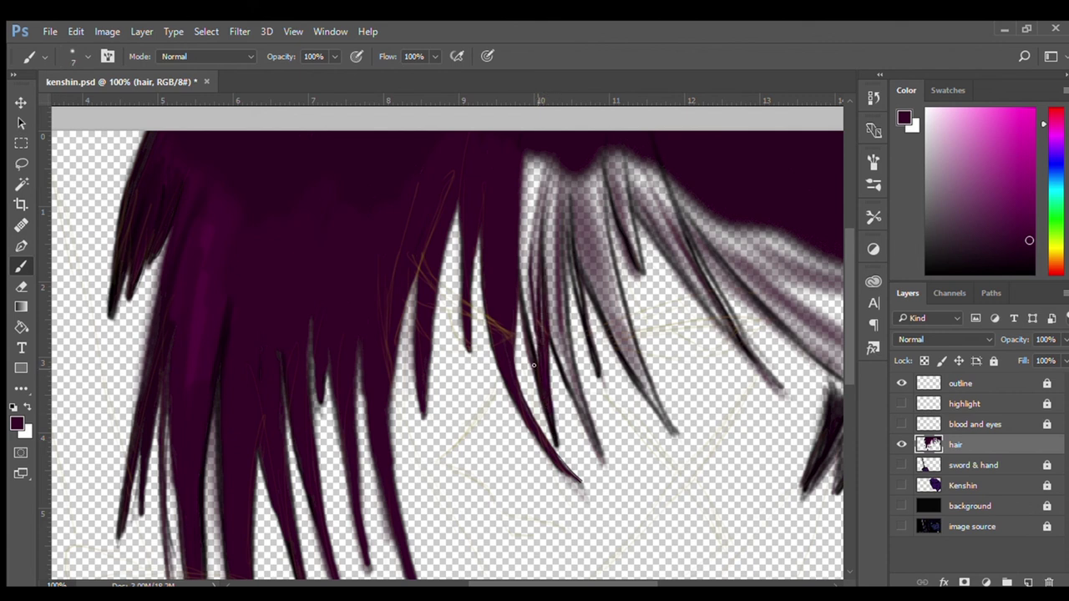
key(bracketright)
key(bracketright)
key(bracketright)
key(bracketleft)
drag(539, 314, 534, 270)
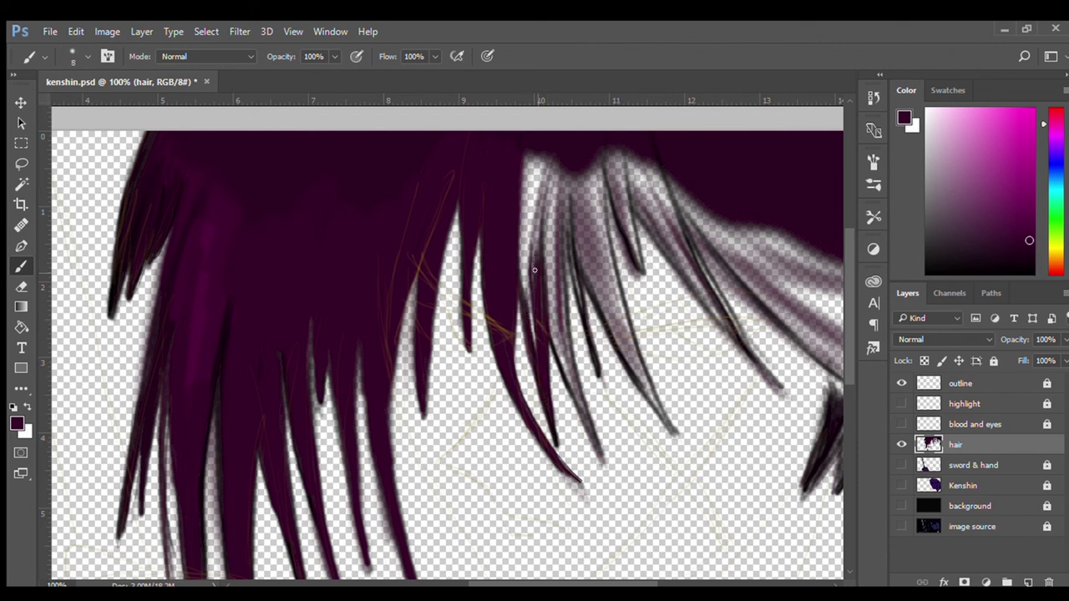
- Fill the upper strand edges and grey strand area further right with dark purple
mouse_move(537, 129)
mouse_down()
mouse_move(549, 150)
mouse_move(538, 322)
mouse_up()
key(bracketright)
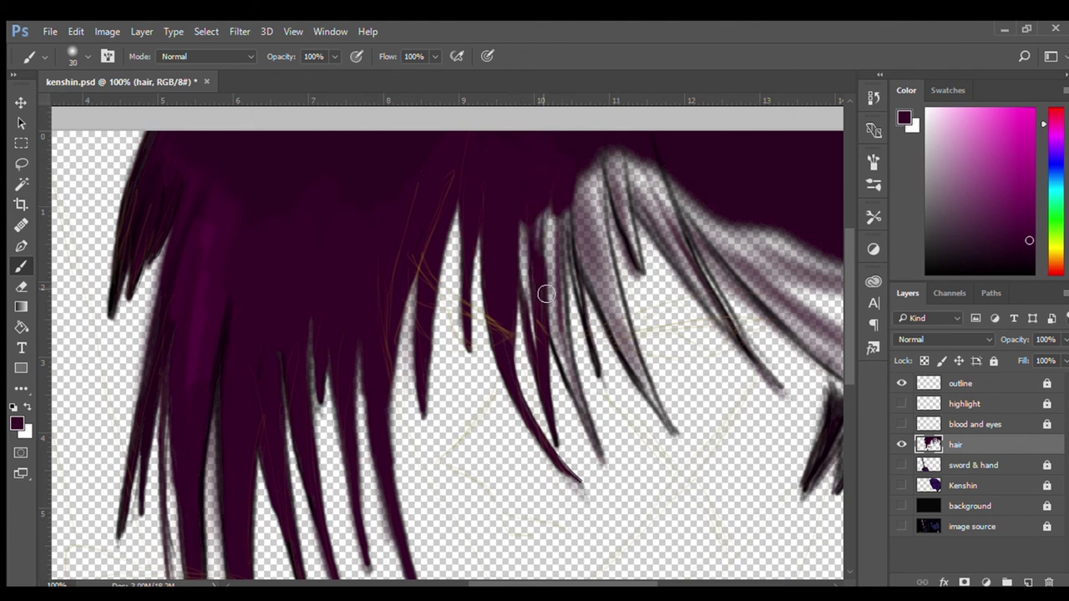
drag(561, 210, 560, 295)
key(bracketleft)
key(bracketleft)
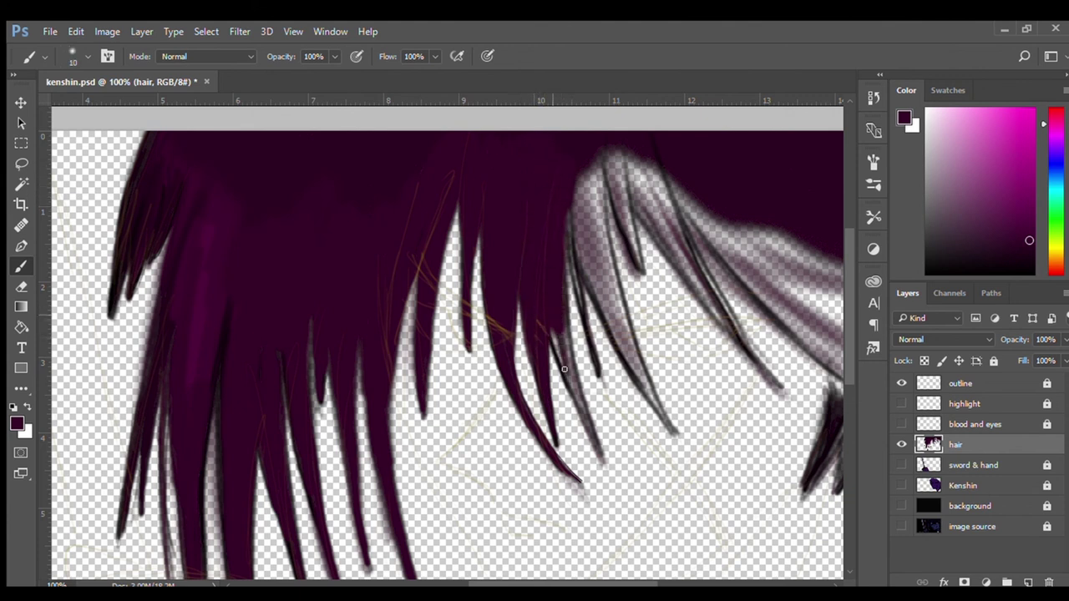
mouse_move(574, 388)
mouse_down()
mouse_move(554, 344)
mouse_move(592, 436)
mouse_move(565, 301)
mouse_move(566, 350)
mouse_up()
key(bracketleft)
key(bracketleft)
mouse_move(566, 289)
mouse_down()
mouse_move(562, 230)
mouse_move(597, 371)
mouse_up()
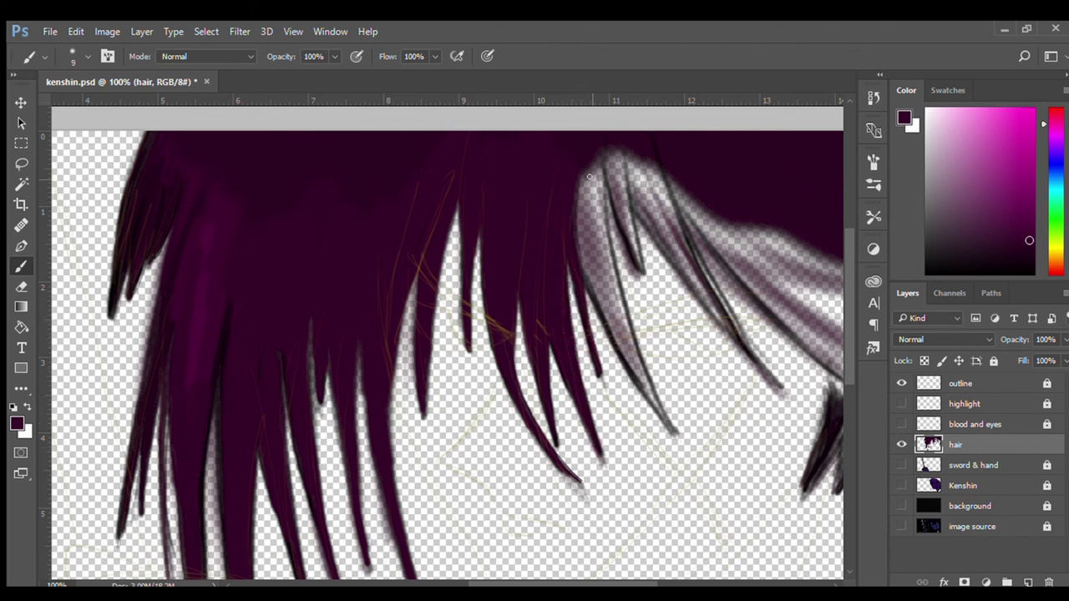
mouse_move(589, 177)
mouse_down()
mouse_move(609, 305)
mouse_move(672, 431)
mouse_up()
drag(611, 266, 660, 405)
drag(605, 300, 627, 359)
- Fill the transparent gaps in the upper-right hair solid dark purple with a larger brush
key(bracketright)
key(bracketright)
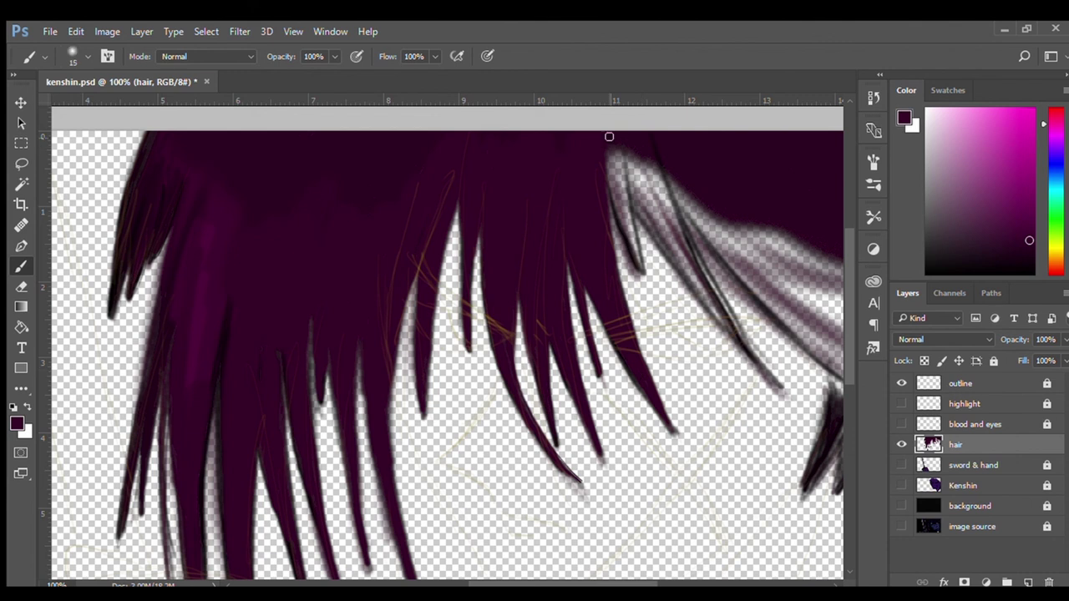
mouse_move(609, 136)
mouse_down()
mouse_move(617, 209)
mouse_move(643, 271)
mouse_up()
drag(618, 187, 630, 247)
key(bracketright)
drag(624, 154, 652, 246)
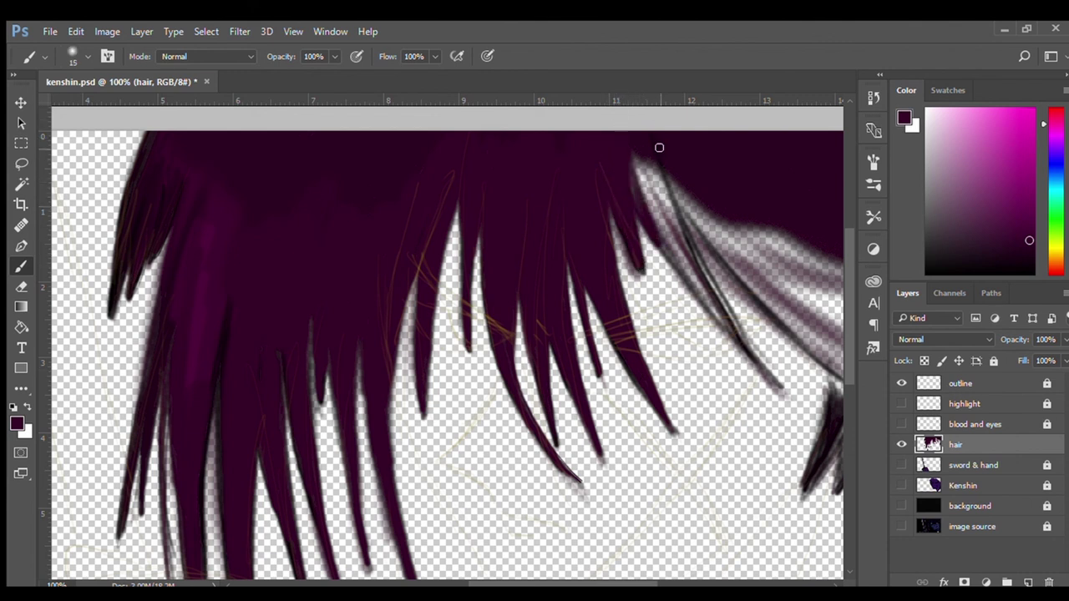
drag(659, 150, 668, 238)
drag(659, 200, 689, 276)
mouse_move(658, 226)
mouse_down()
mouse_move(699, 269)
mouse_move(727, 328)
mouse_up()
- Darken the far-right strand edge toward its tip and fill the remaining gap along it
key(bracketleft)
key(bracketleft)
key(bracketleft)
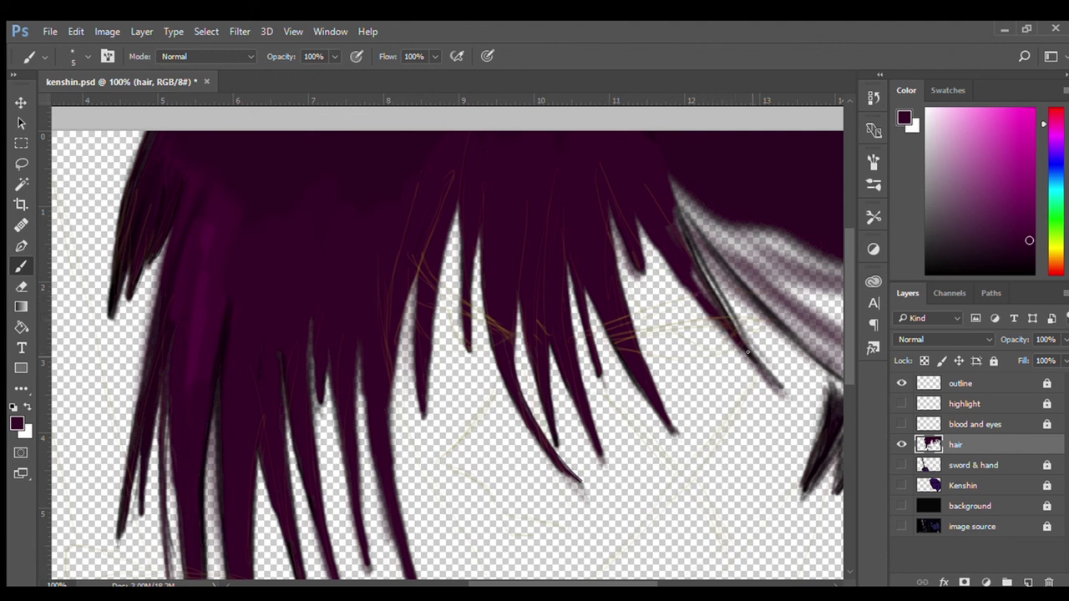
key(bracketright)
key(bracketright)
key(bracketright)
drag(699, 276, 785, 388)
mouse_move(722, 313)
mouse_down()
mouse_move(672, 209)
mouse_move(701, 297)
mouse_up()
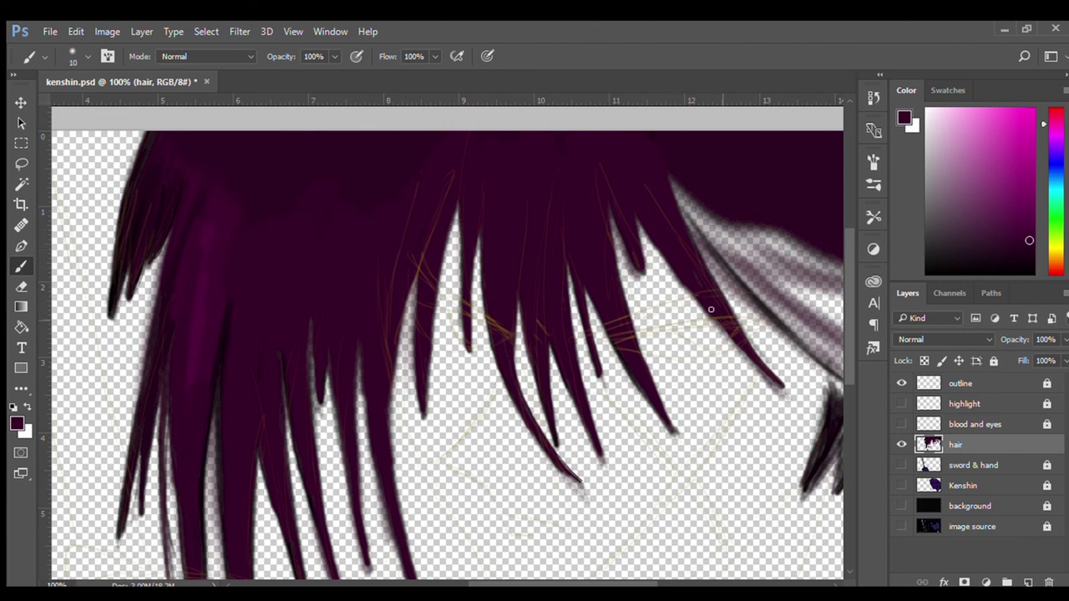
key(bracketright)
mouse_move(672, 179)
mouse_down()
mouse_move(734, 239)
mouse_move(602, 243)
mouse_up()
mouse_move(551, 191)
mouse_down()
mouse_move(626, 292)
mouse_move(622, 186)
mouse_move(611, 258)
mouse_move(709, 365)
mouse_move(660, 321)
mouse_move(627, 215)
mouse_move(658, 303)
mouse_up()
key(bracketright)
key(bracketright)
key(bracketright)
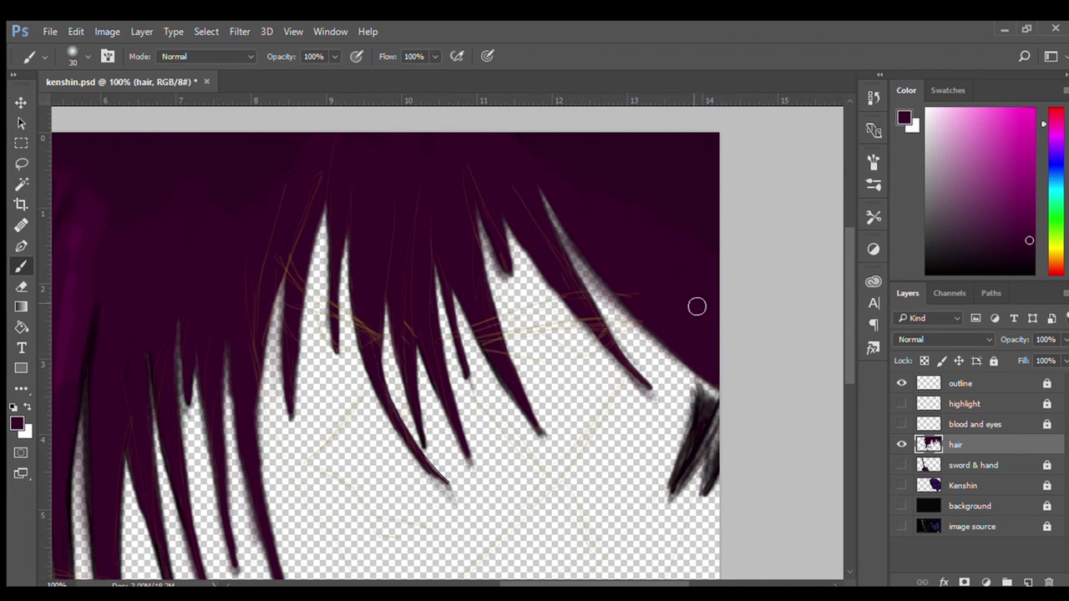
- Pick a darker purple and brush it over the lower strand at the right edge
key(bracketleft)
key(bracketleft)
alt+click(702, 401)
mouse_move(698, 418)
mouse_down()
mouse_move(700, 380)
mouse_move(714, 413)
mouse_move(706, 457)
mouse_move(675, 497)
mouse_up()
key(bracketleft)
key(bracketleft)
key(bracketleft)
drag(700, 447, 668, 505)
key(bracketright)
key(bracketright)
key(bracketright)
mouse_move(699, 374)
mouse_down()
mouse_move(686, 442)
mouse_move(699, 488)
mouse_move(715, 450)
mouse_move(700, 496)
mouse_move(719, 428)
mouse_up()
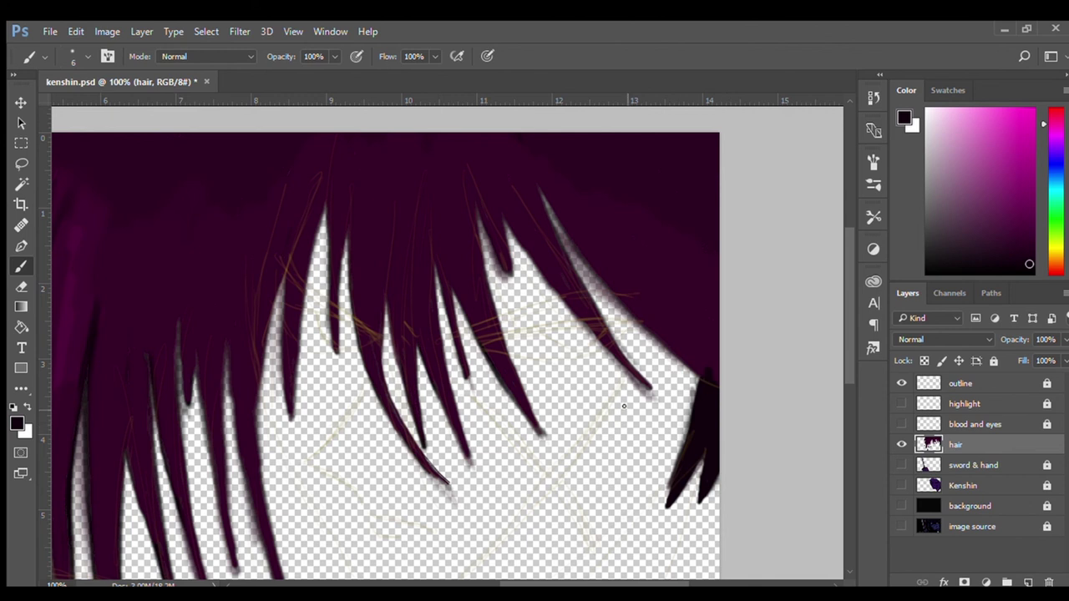
- Lightly erase the strand's left edge, darken its tip, then save the painting
key(e)
mouse_move(692, 381)
mouse_down()
mouse_move(673, 476)
mouse_move(693, 467)
mouse_move(709, 426)
mouse_move(674, 496)
mouse_move(695, 382)
mouse_up()
key(b)
drag(697, 426, 699, 499)
drag(698, 451, 714, 505)
alt+click(694, 365)
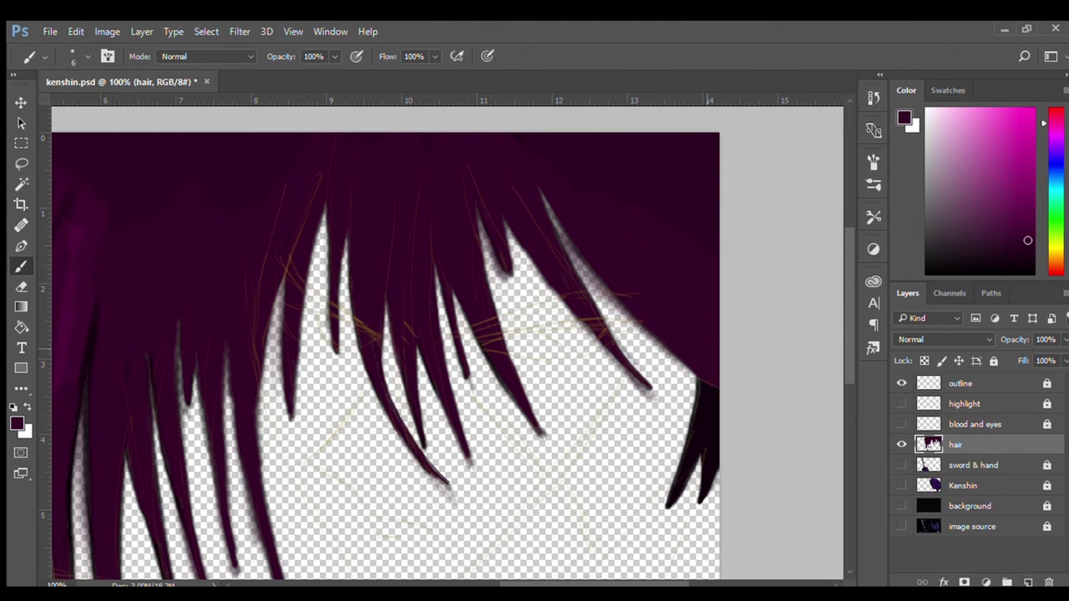
key(ctrl+s)
- Show the black background layer and set the Eraser to 89% opacity with default colours
key(e)
key(d)
click(901, 506)
click(901, 506)
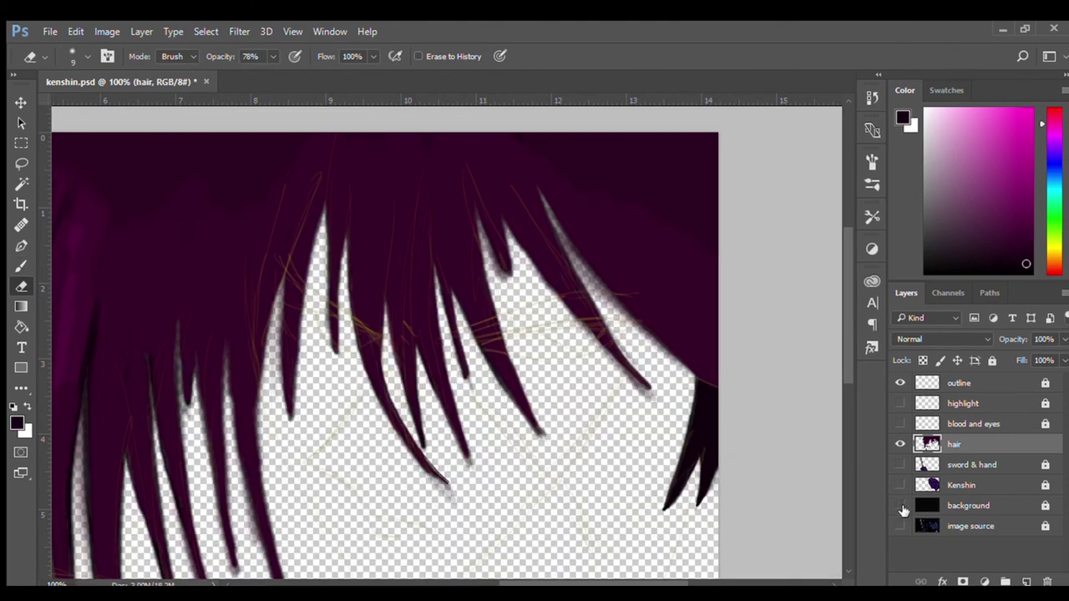
click(900, 506)
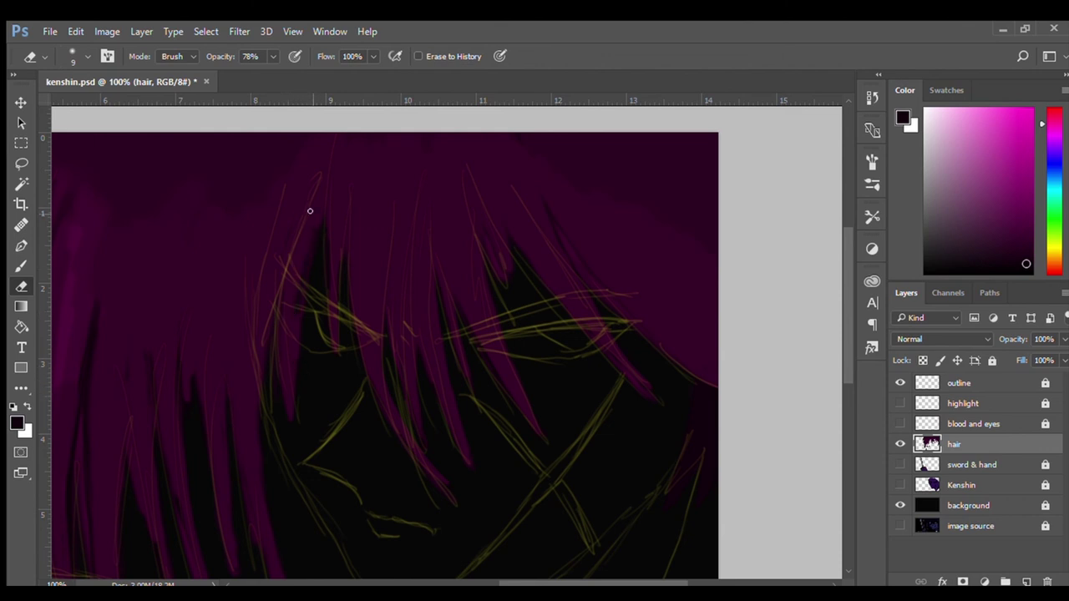
key(8)
key(9)
key(bracketleft)
key(bracketright)
key(bracketright)
key(bracketleft)
key(bracketleft)
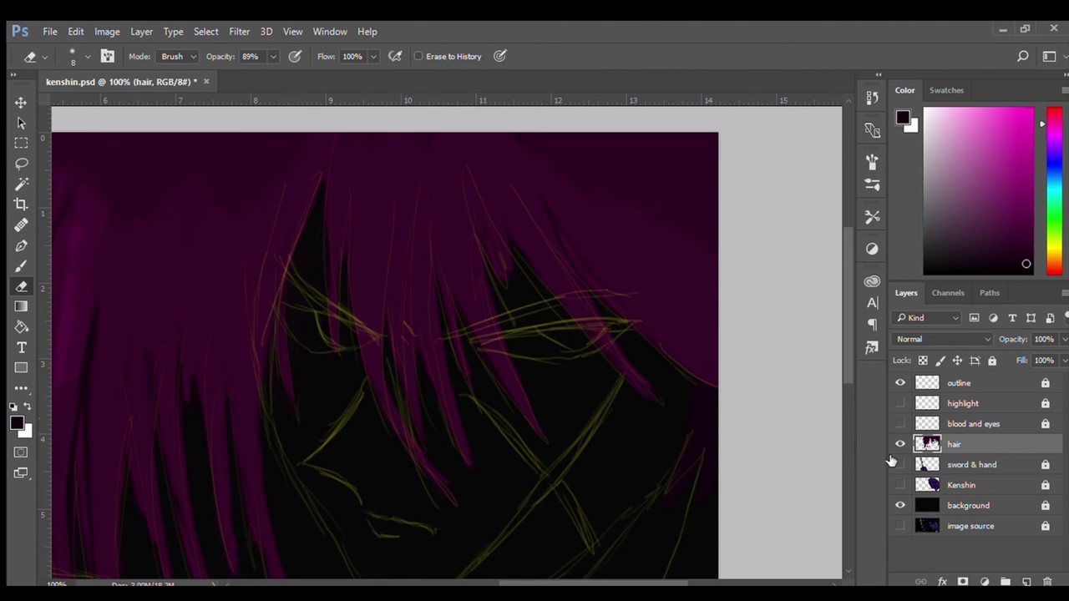
- Briefly preview the Kenshin face layer, keep the black background visible, and pick a new dark colour
click(900, 505)
click(900, 485)
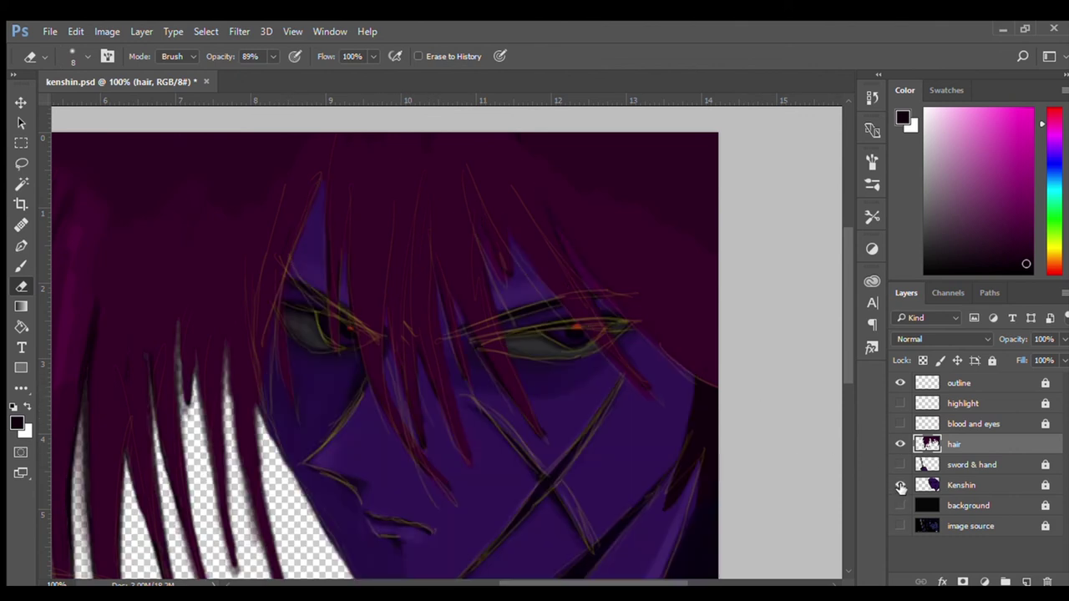
click(900, 485)
click(900, 505)
key(b)
alt+click(292, 364)
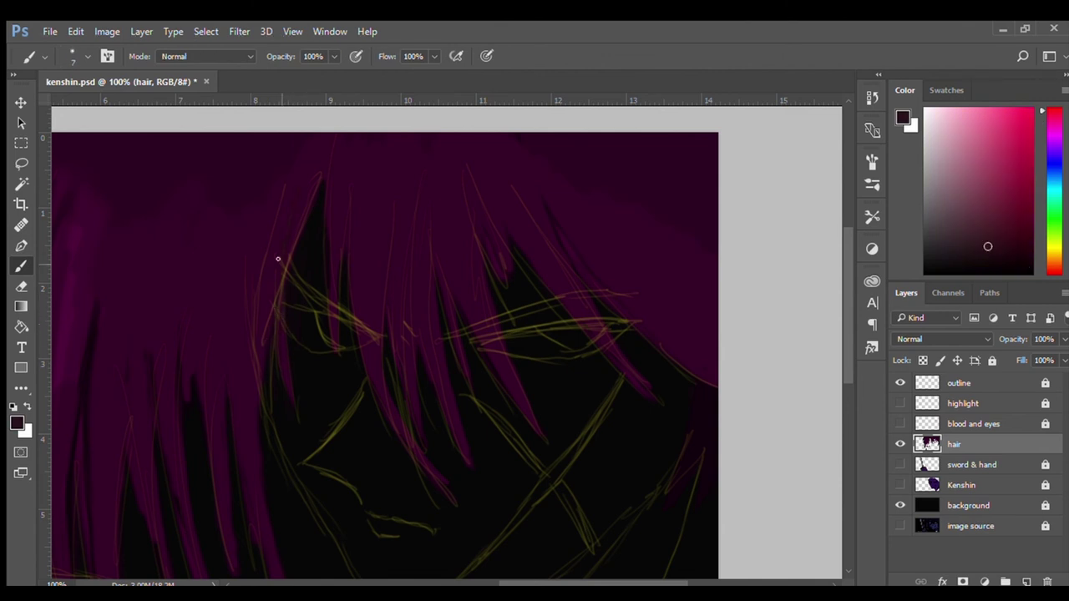
alt+click(264, 280)
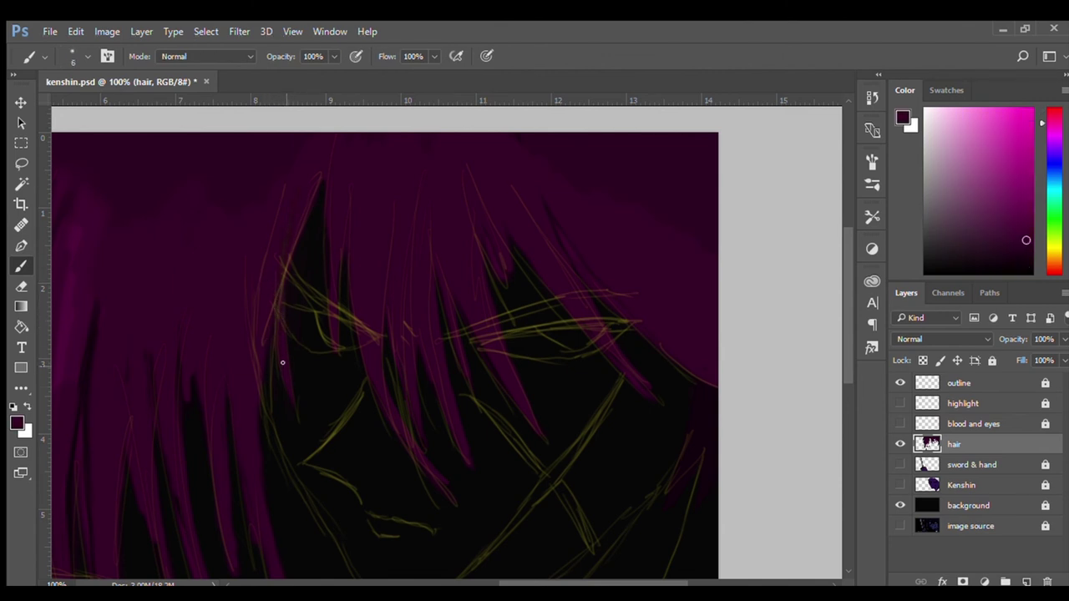
key(bracketright)
key(e)
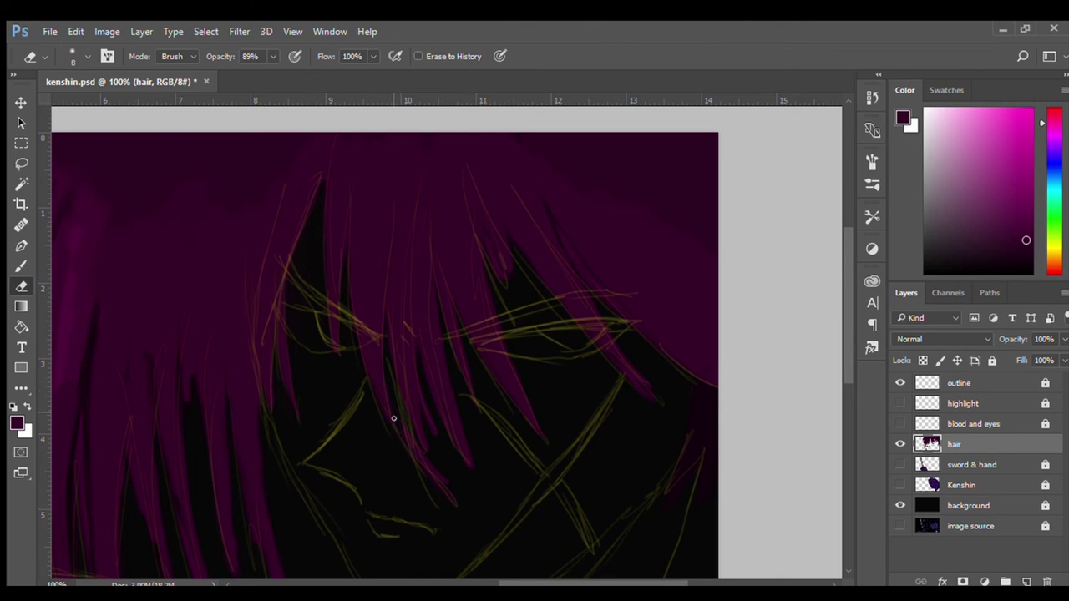
key(bracketright)
key(bracketright)
key(bracketleft)
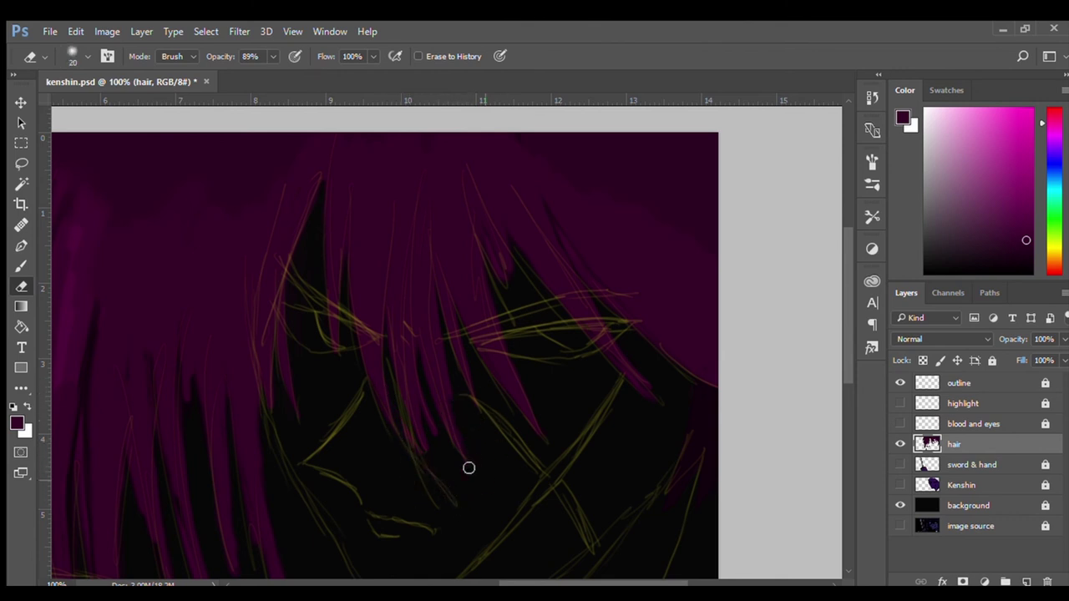
key(bracketleft)
key(bracketleft)
key(bracketleft)
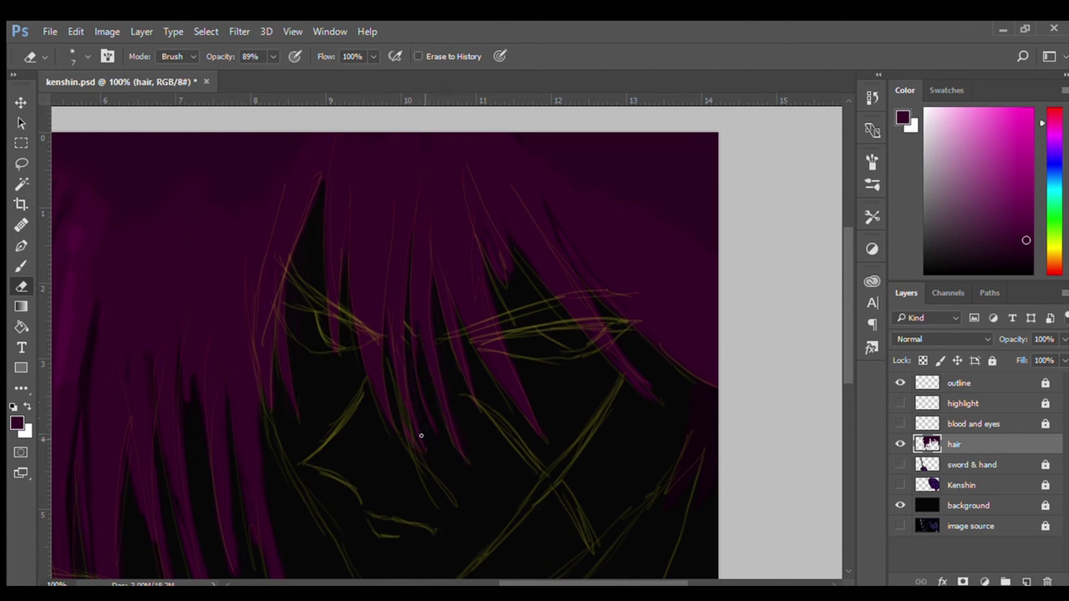
key(b)
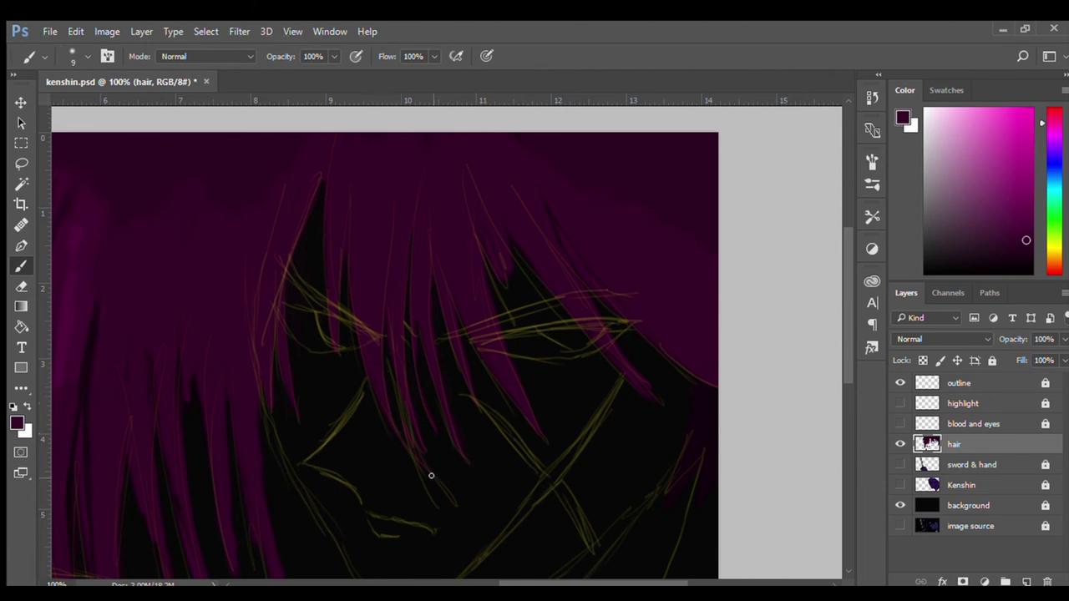